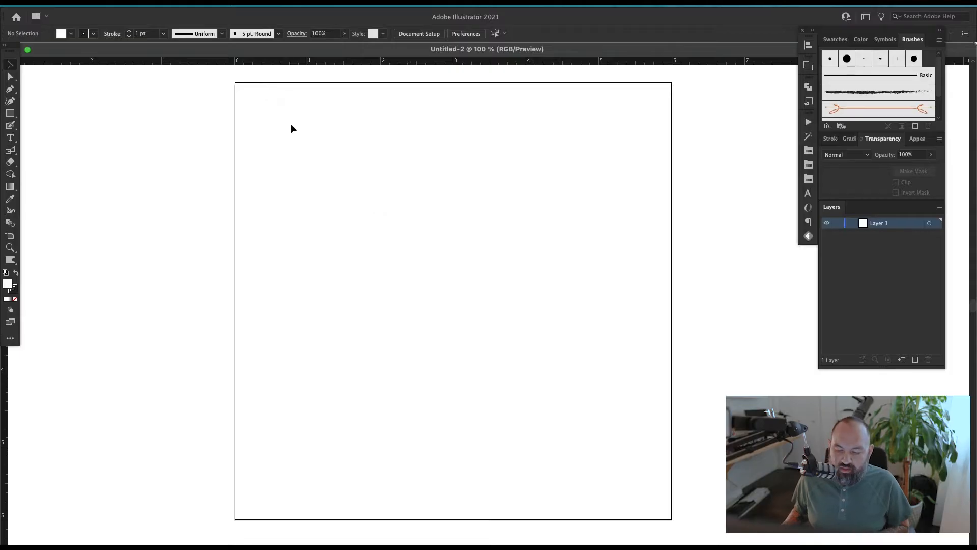
Step: Search the font list for "texi" and set TexicaliFont as the typeface for new text
key("t")
left_click(511, 33)
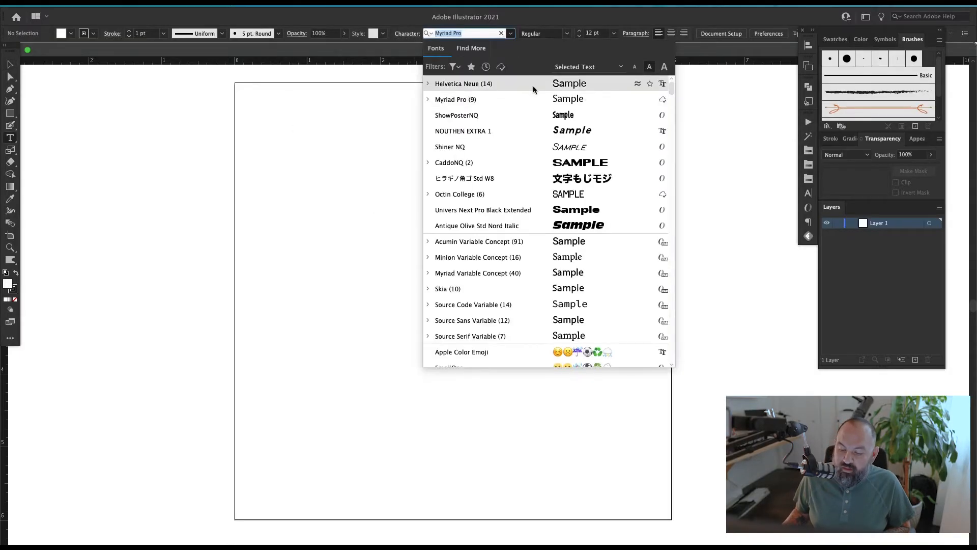
type("nq")
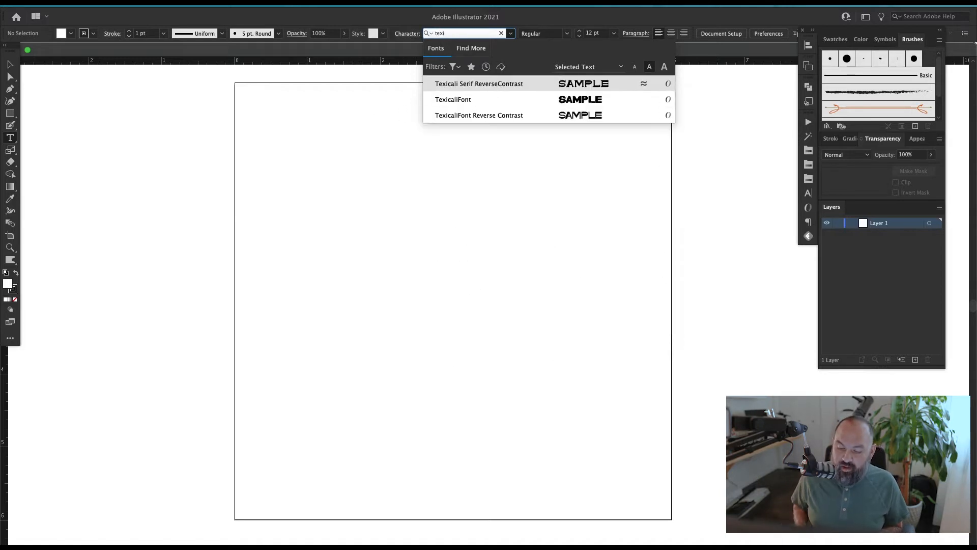
left_click(564, 100)
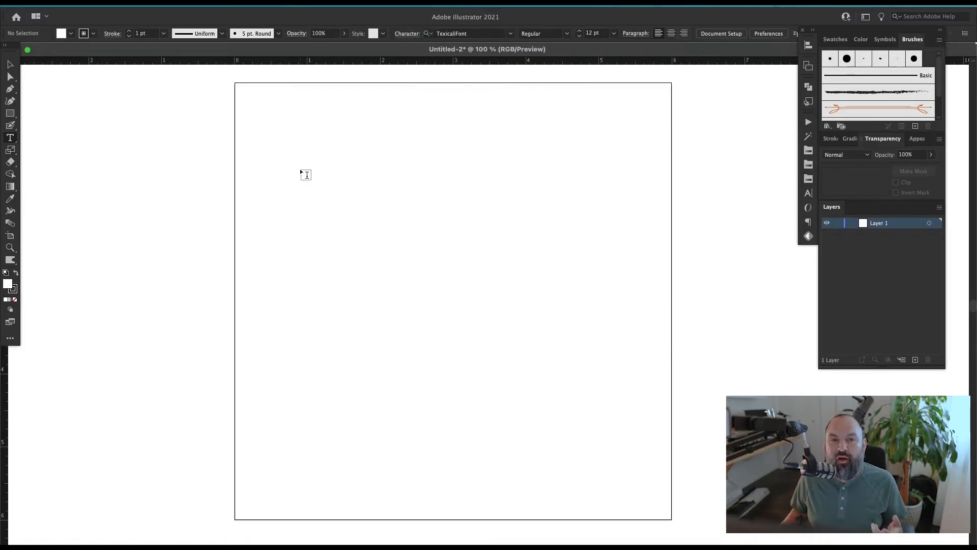
Step: Place a LOREM IPSUM placeholder text near the artboard's upper part and scale it up to about 35 pt
left_click(326, 150)
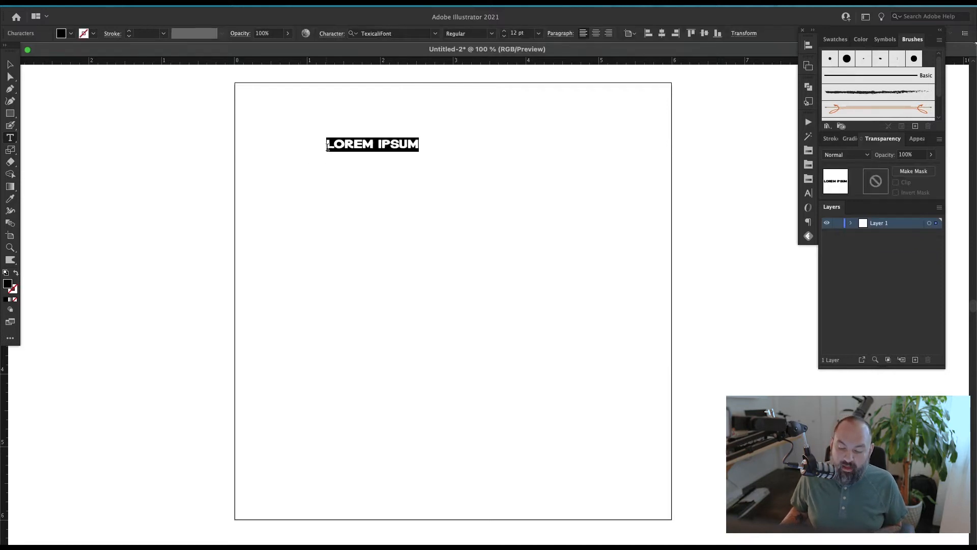
key("Escape")
key("s")
left_click_drag(393, 164, 486, 205)
key("v")
Step: Move the straight LOREM IPSUM text off the artboard, just beyond its left edge
left_click_drag(505, 143, 458, 197)
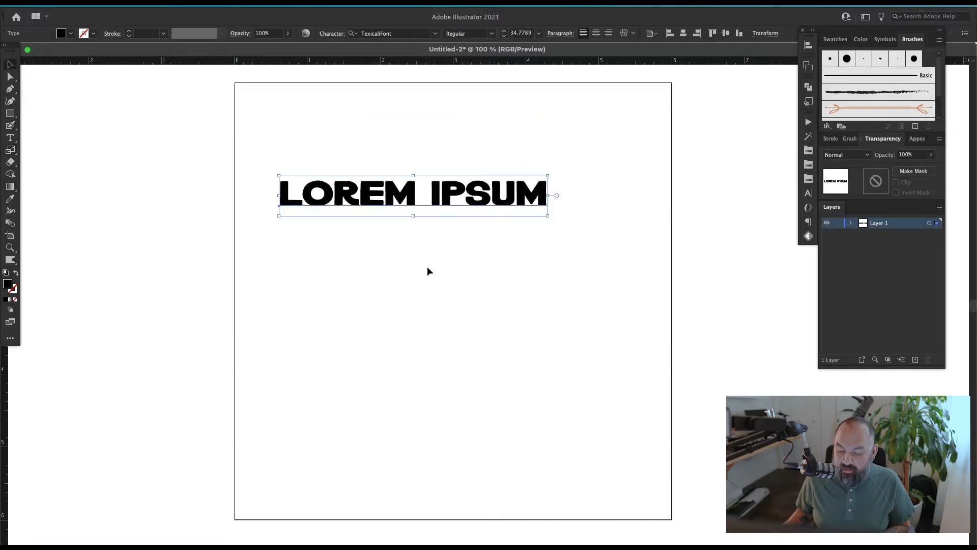
left_click(410, 244)
left_click_drag(444, 205, 221, 254)
Step: Draw a circle about 2.27 in across on the artboard and swap its fill and stroke to leave only a black outline
key("space")
left_click_drag(306, 260, 349, 237)
left_click_drag(341, 218, 328, 224)
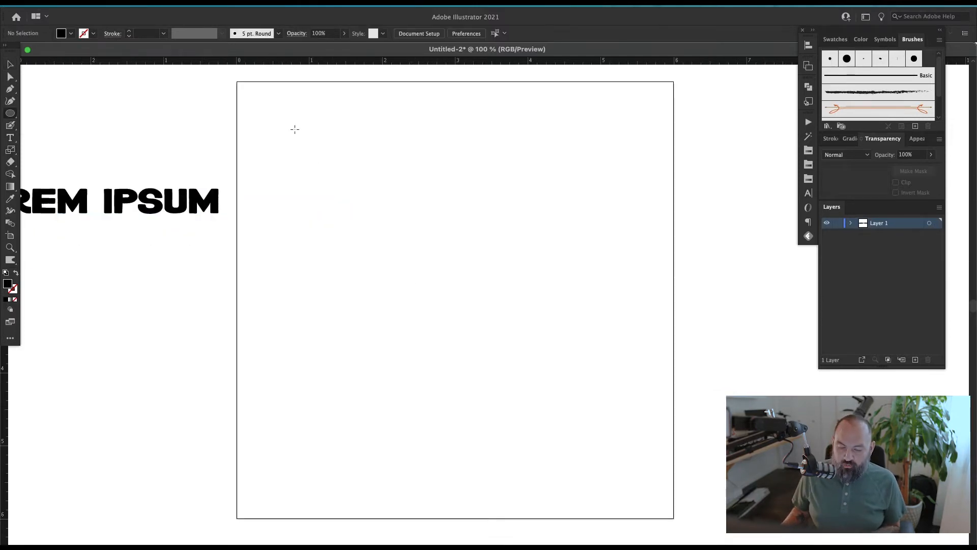
left_click_drag(305, 151, 470, 315)
key("v")
scroll(465, 295, "left", 3)
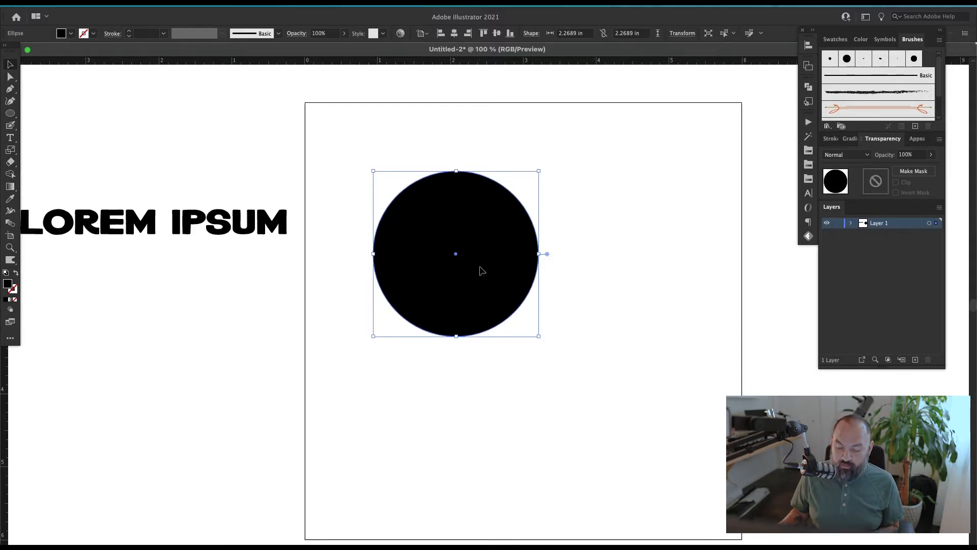
key("shift+x")
Step: Enlarge the outlined circle to about 2.84 in across
left_click(577, 236)
scroll(567, 241, "left", 1)
left_click(540, 285)
left_click_drag(546, 336, 588, 378)
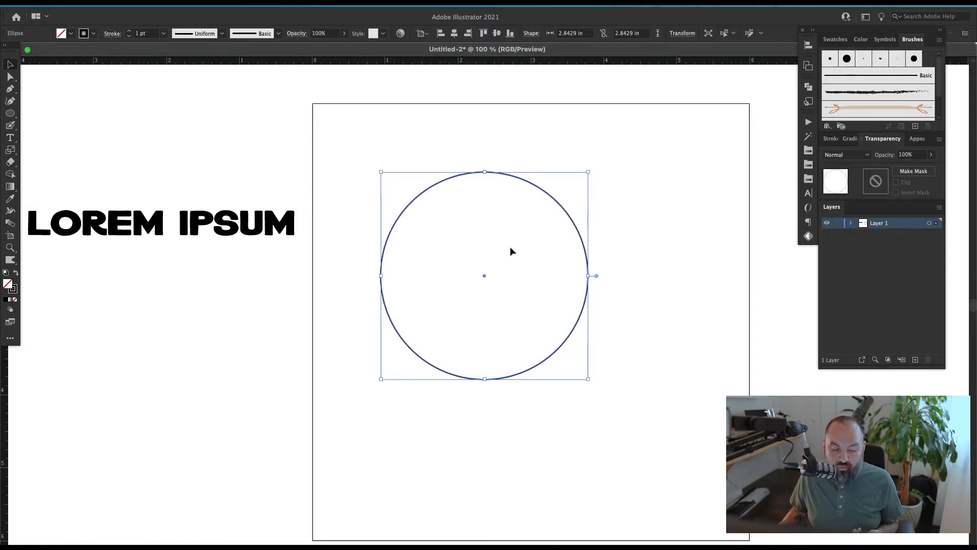
Step: Turn the circle into a type path starting at its lowest point and enter LOREM IPSUM on it
key("t")
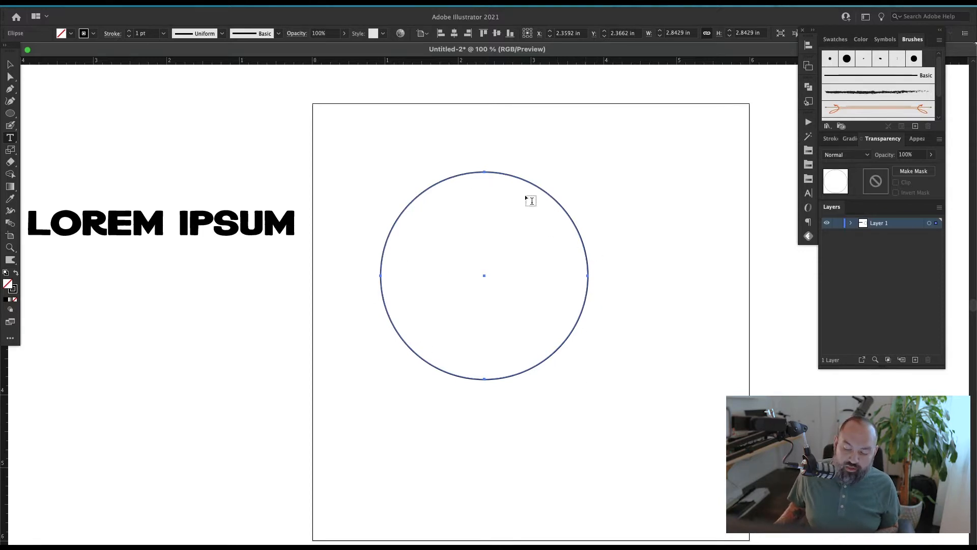
left_click(484, 379)
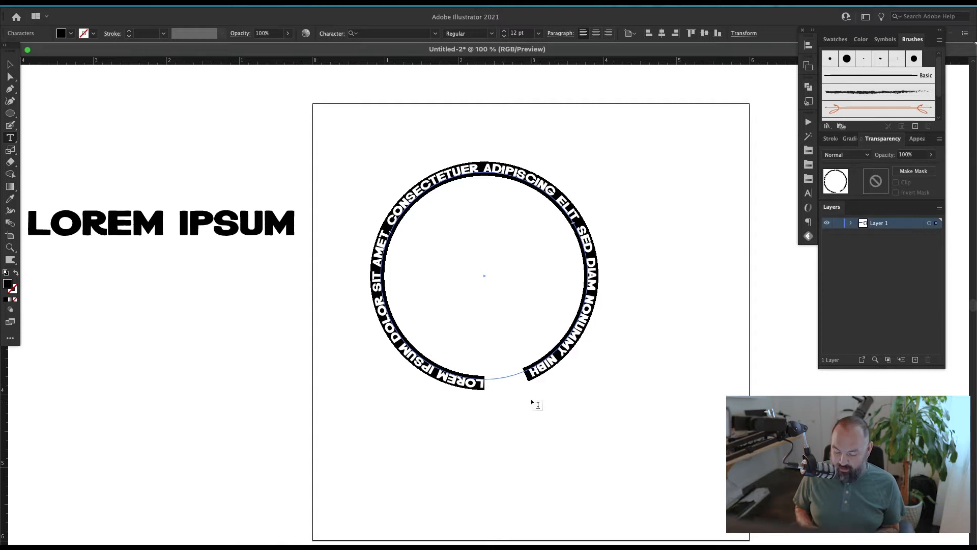
type("LOREM IPSUM")
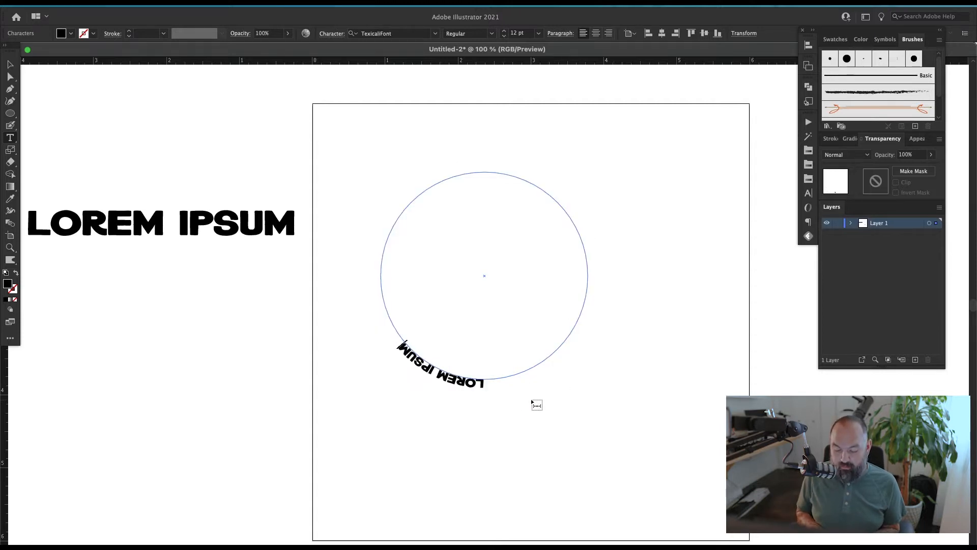
key("Escape")
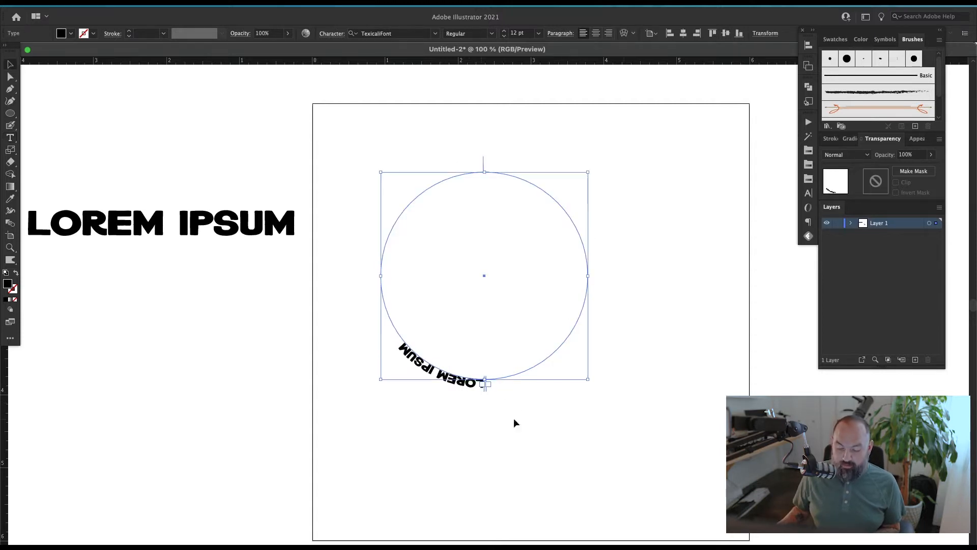
Step: Centre-align the text on the circle and set its font size to 33 pt
left_click(595, 33)
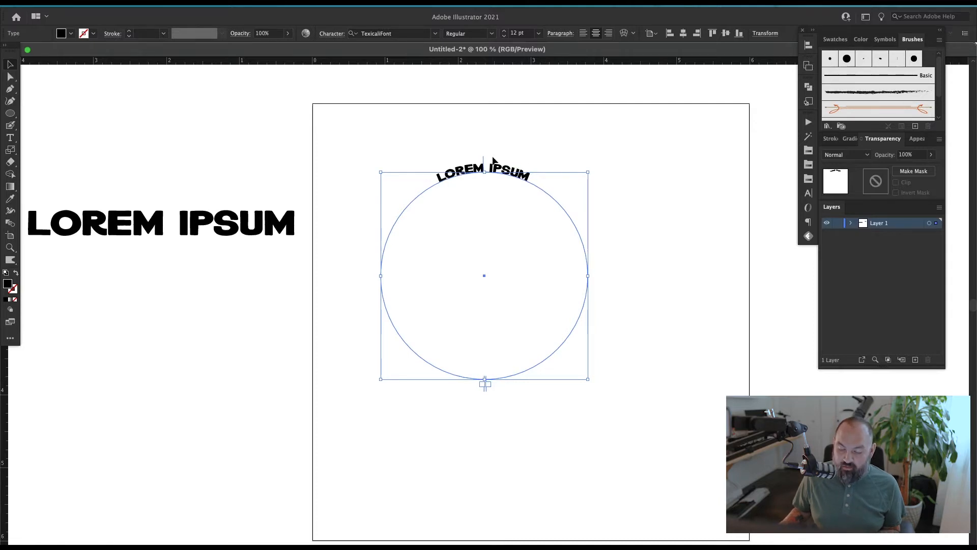
scroll(504, 32, "up", 20)
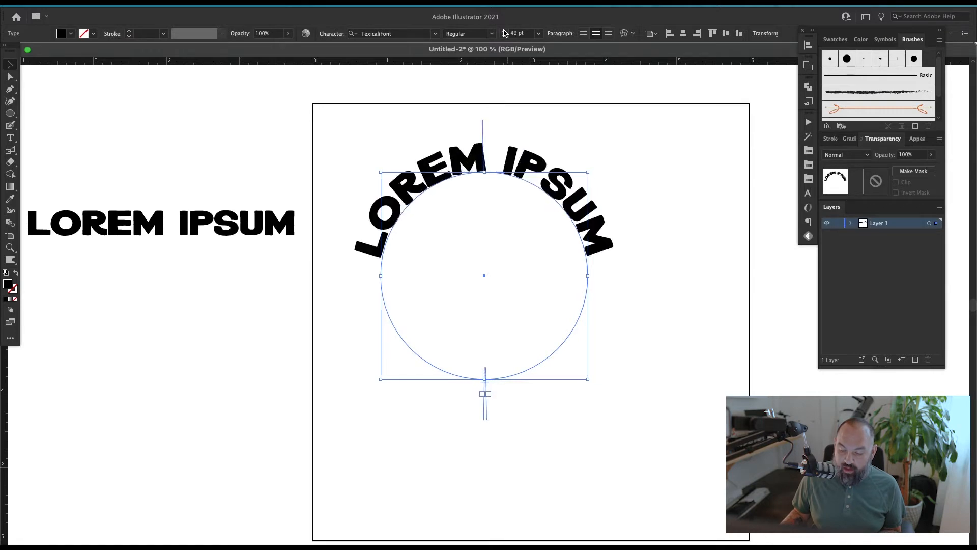
scroll(503, 33, "down", 7)
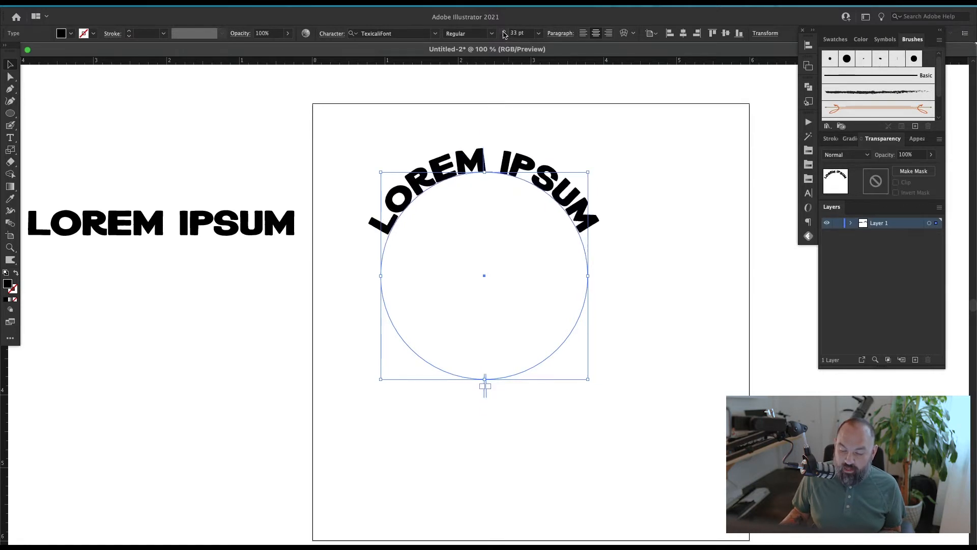
left_click(614, 271)
left_click(556, 196)
left_click(665, 299)
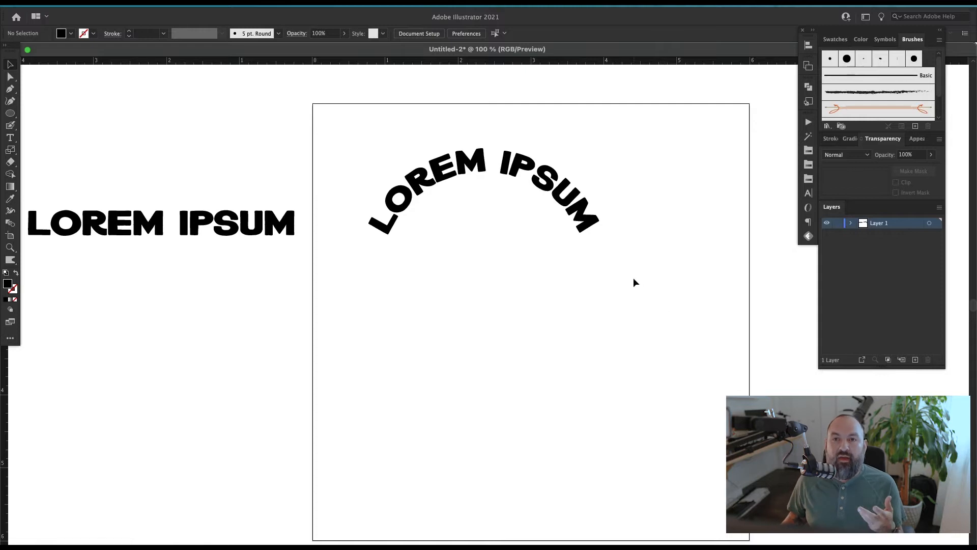
Step: Duplicate the curved LOREM IPSUM text in place on the circle
left_click_drag(677, 208, 429, 303)
key("super+c")
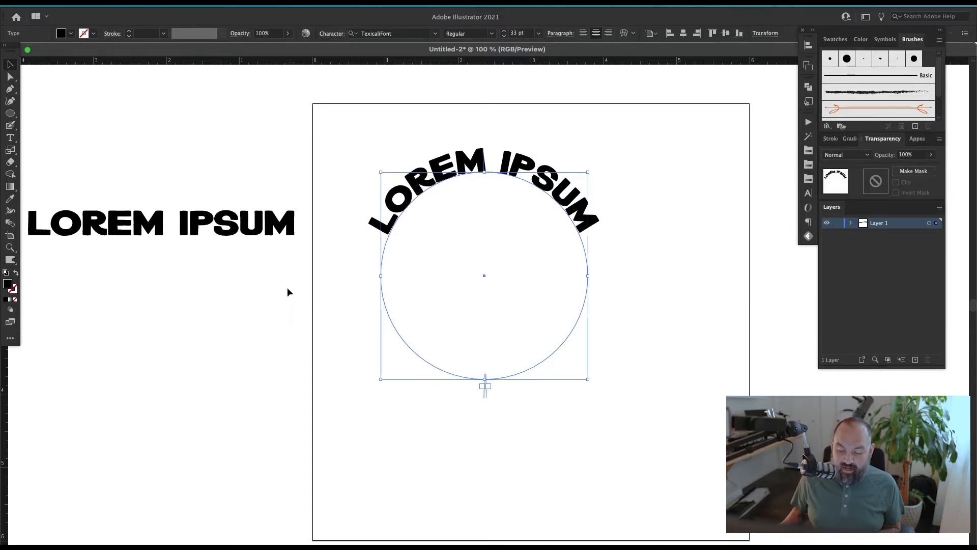
left_click_drag(639, 263, 574, 238)
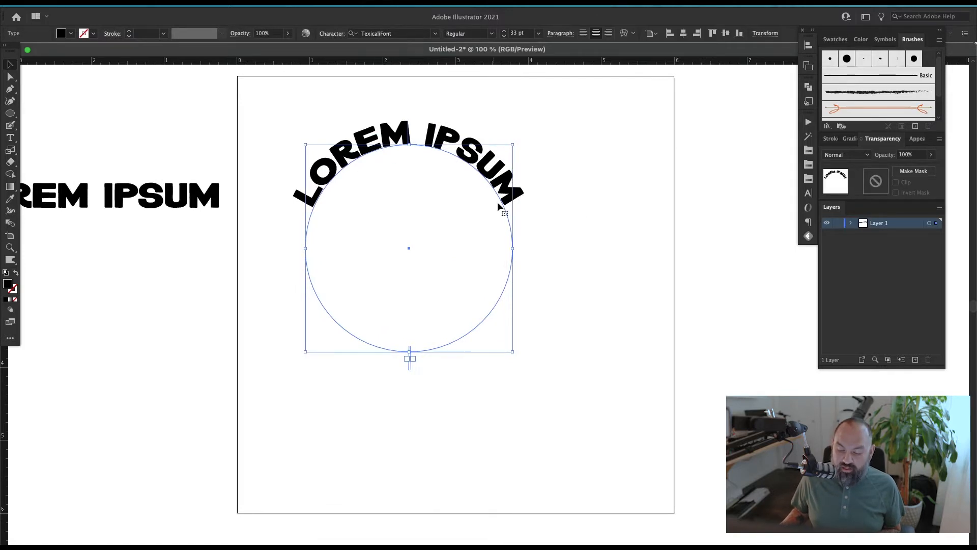
key("a")
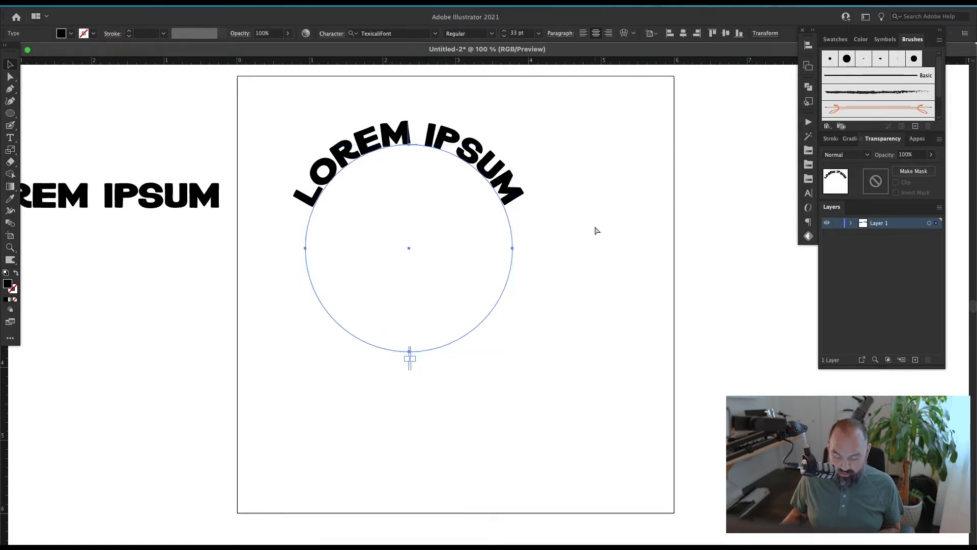
key("v")
key("a")
key("v")
left_click(581, 220)
left_click(482, 155)
Step: Rotate one of the curved texts half a turn about the circle's centre so it runs along the lower half
key("r")
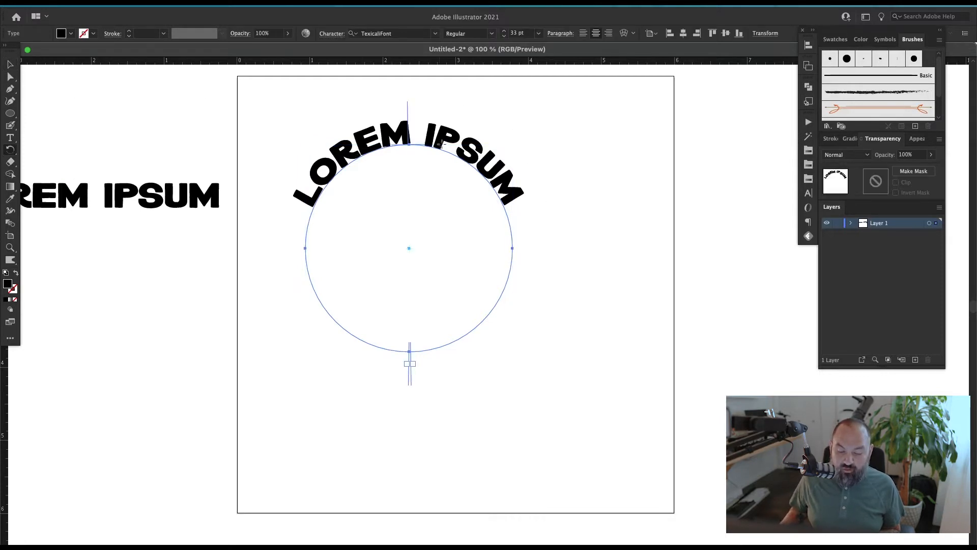
left_click_drag(463, 117, 328, 372)
mouse_move(413, 392)
left_mouse_down()
mouse_move(380, 390)
mouse_move(432, 395)
mouse_move(395, 386)
left_mouse_up()
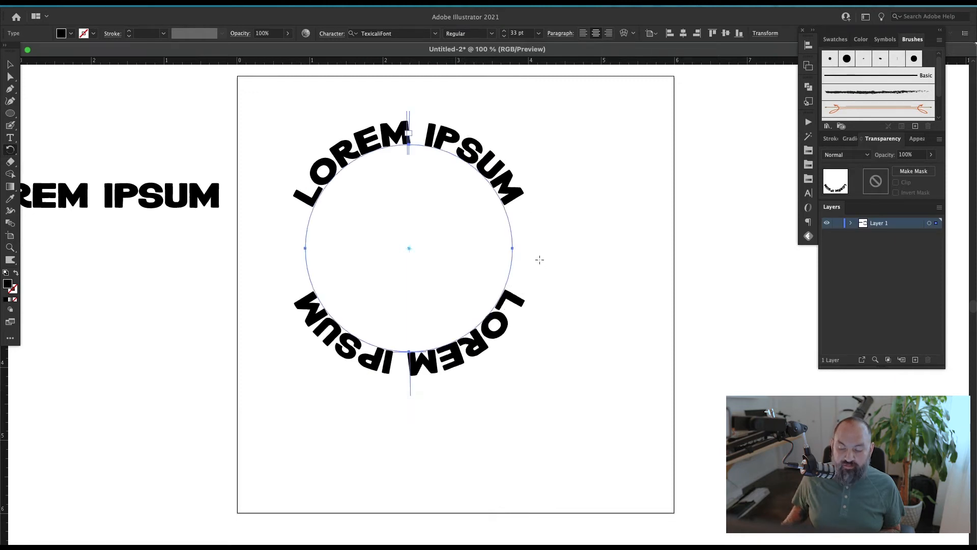
key("v")
left_click(575, 295)
left_click(505, 335)
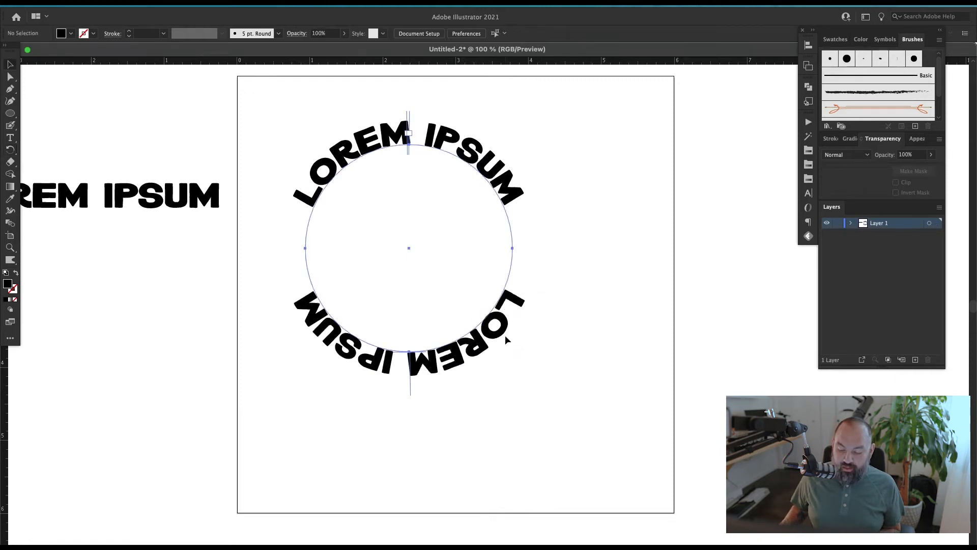
Step: Select both curved texts and widen their letter tracking by four increments
left_click(570, 308)
left_click_drag(579, 171, 441, 296)
key("alt+Right")
key("alt+Right")
key("alt+Right")
key("alt+Right")
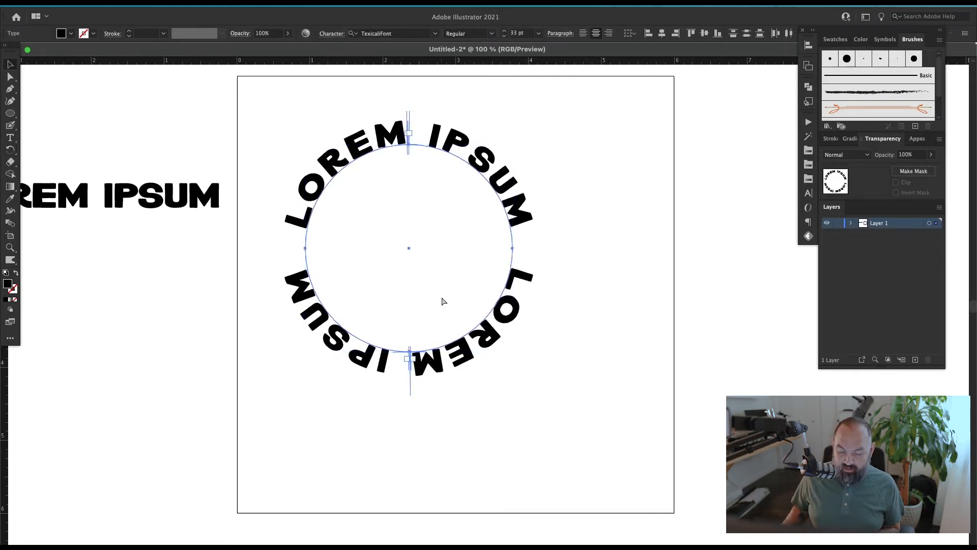
left_click(441, 296)
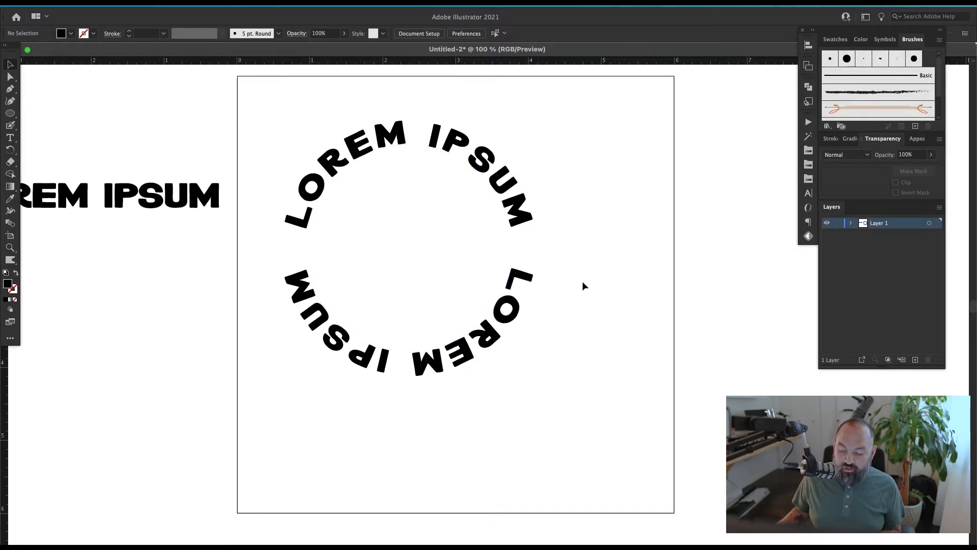
Step: Flip the lower curved text with Type on a Path Options, keeping the Rainbow effect and turning Preview on
left_click(521, 316)
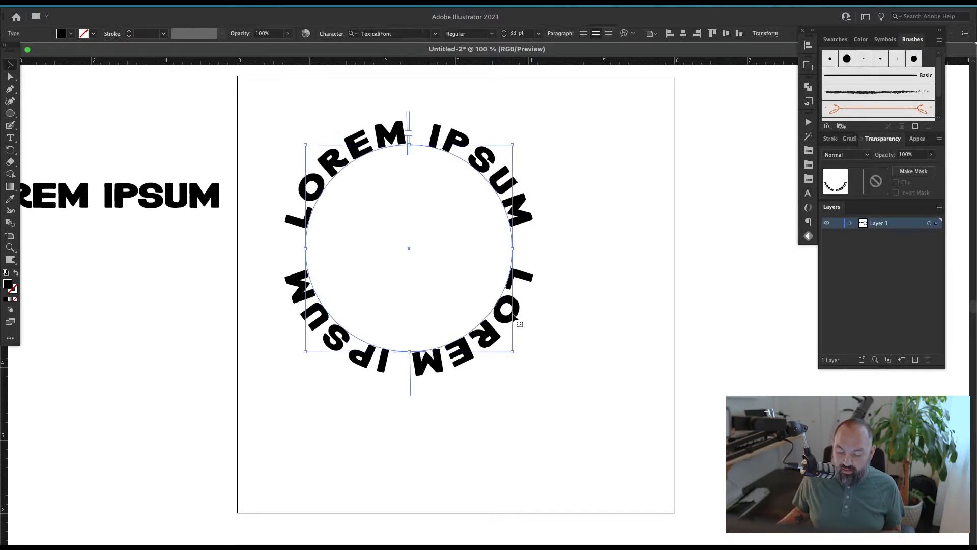
left_click(149, 6)
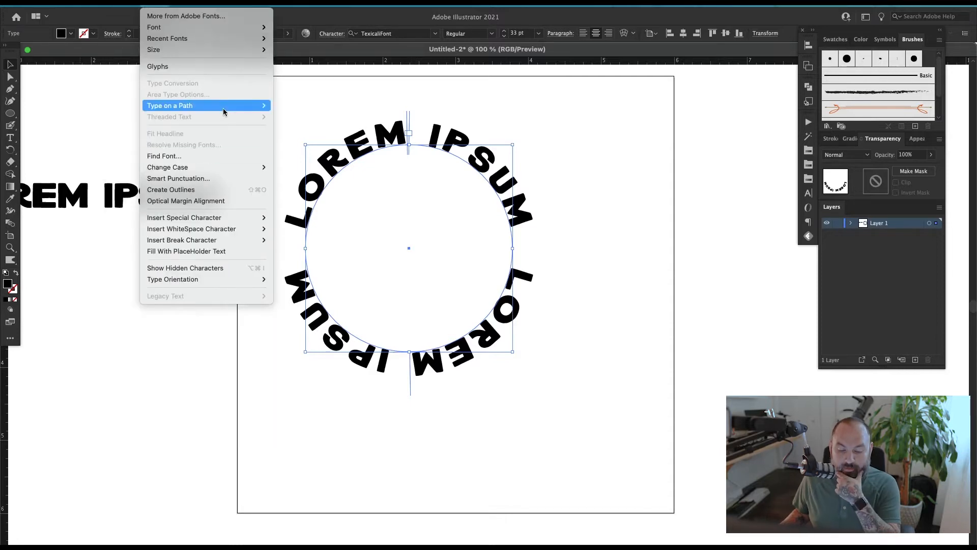
mouse_move(223, 111)
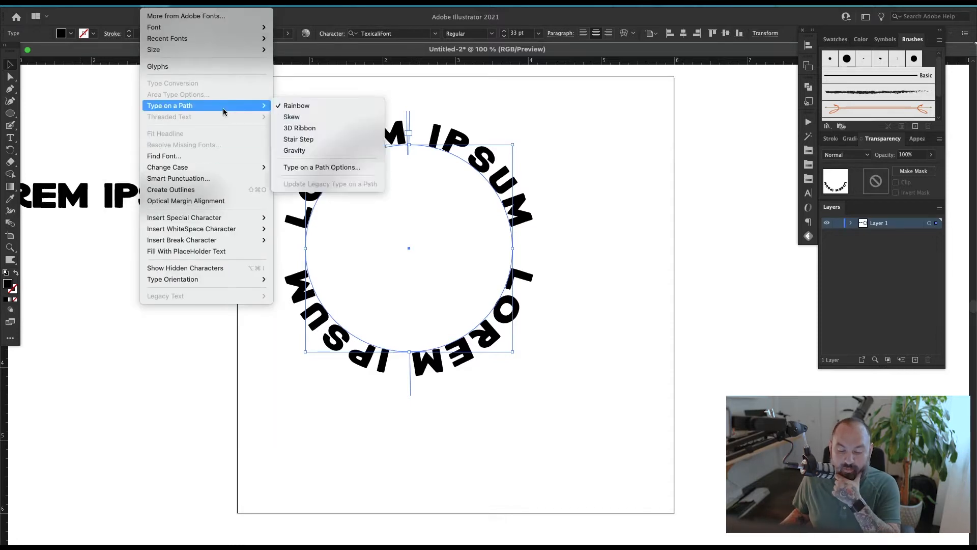
left_click(316, 169)
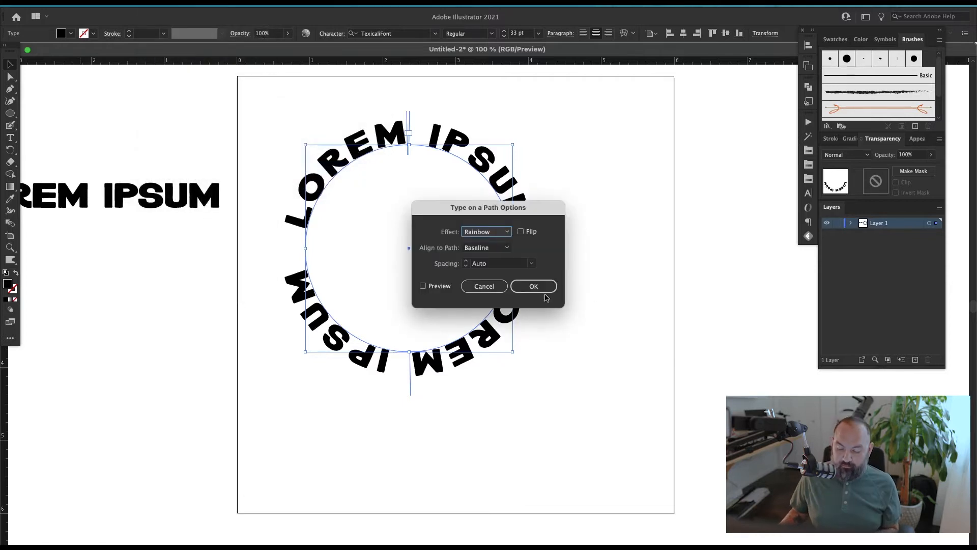
left_click_drag(525, 206, 685, 214)
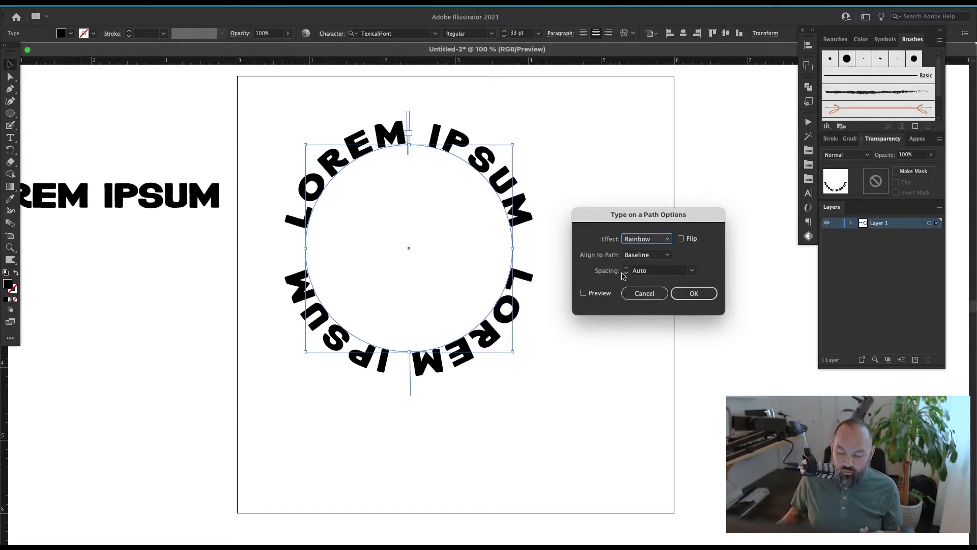
left_click(584, 293)
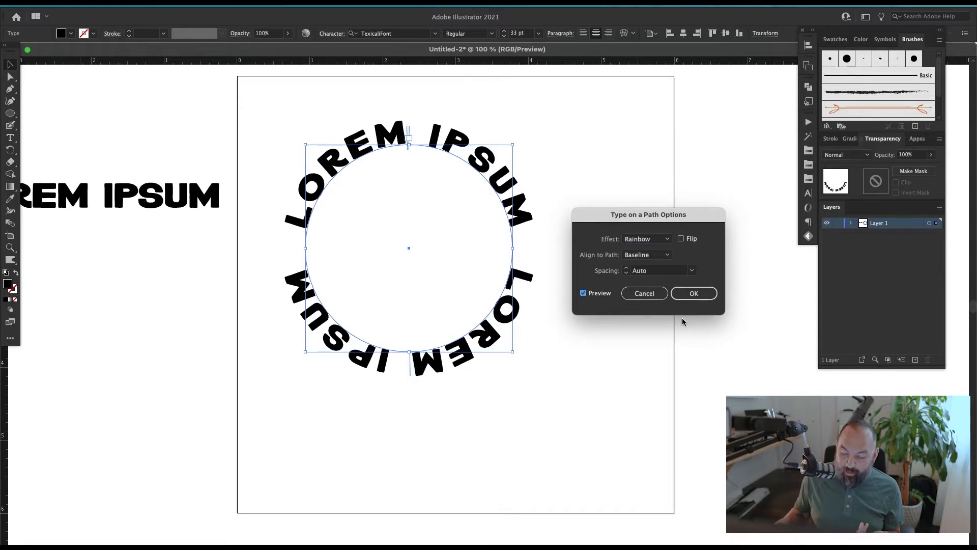
left_click(681, 240)
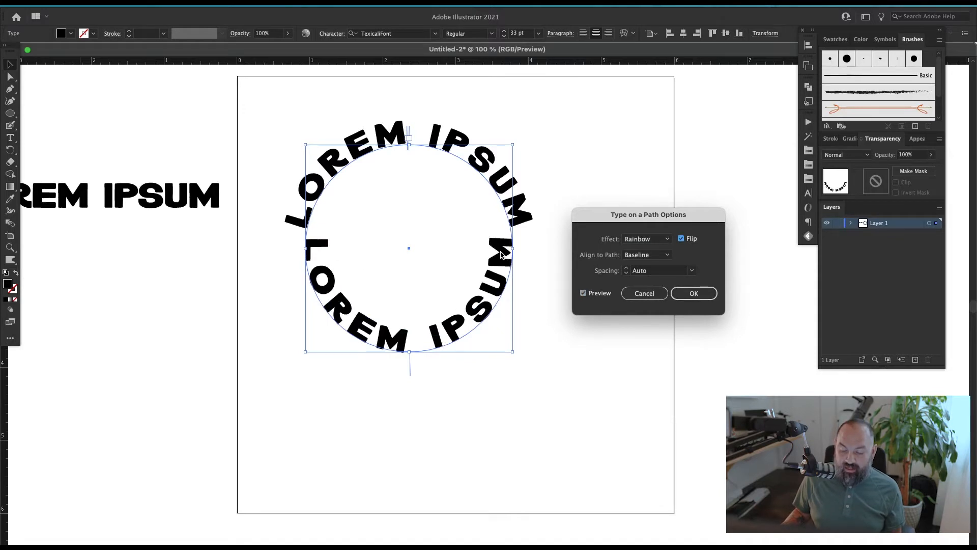
Step: Try Ascender alignment on the lower curved text and apply Center as its Align to Path setting
left_click(647, 254)
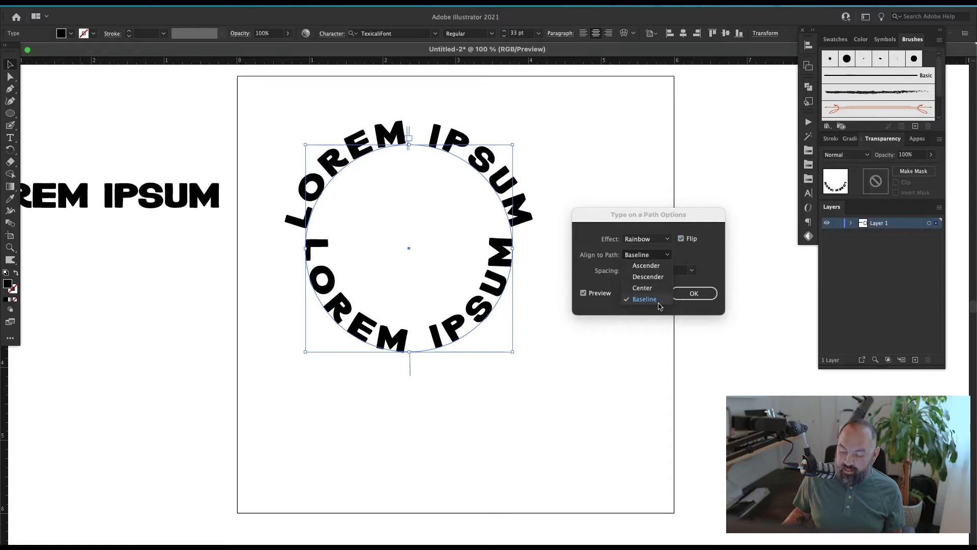
left_click(645, 266)
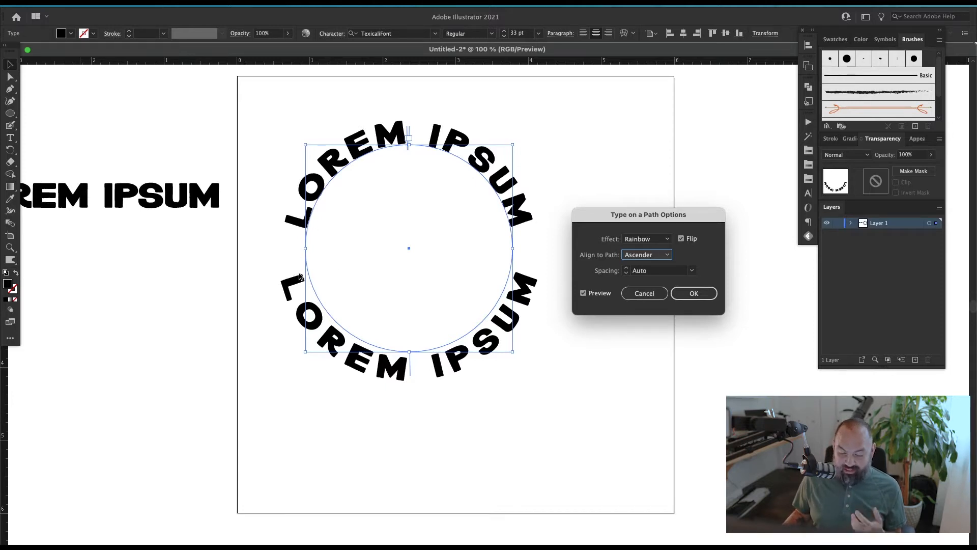
left_click(650, 255)
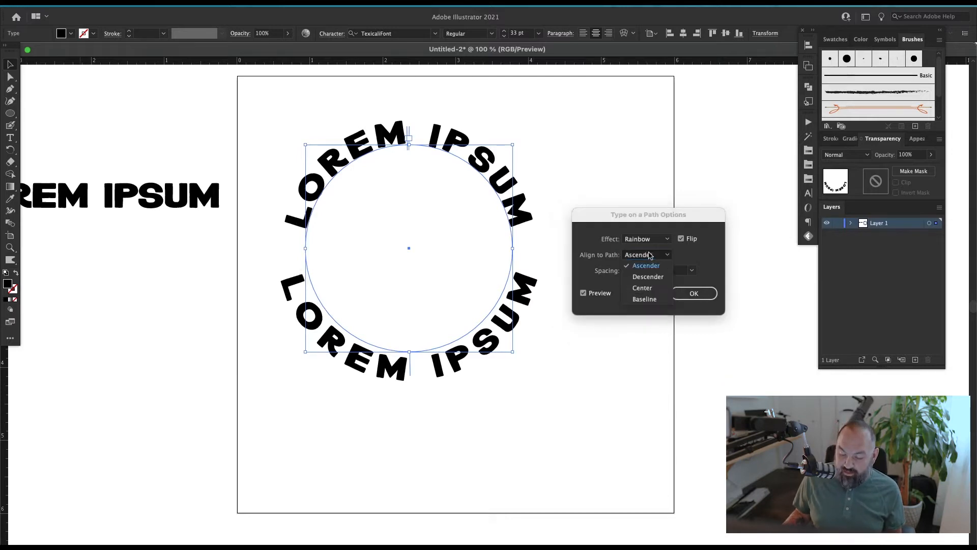
left_click(651, 288)
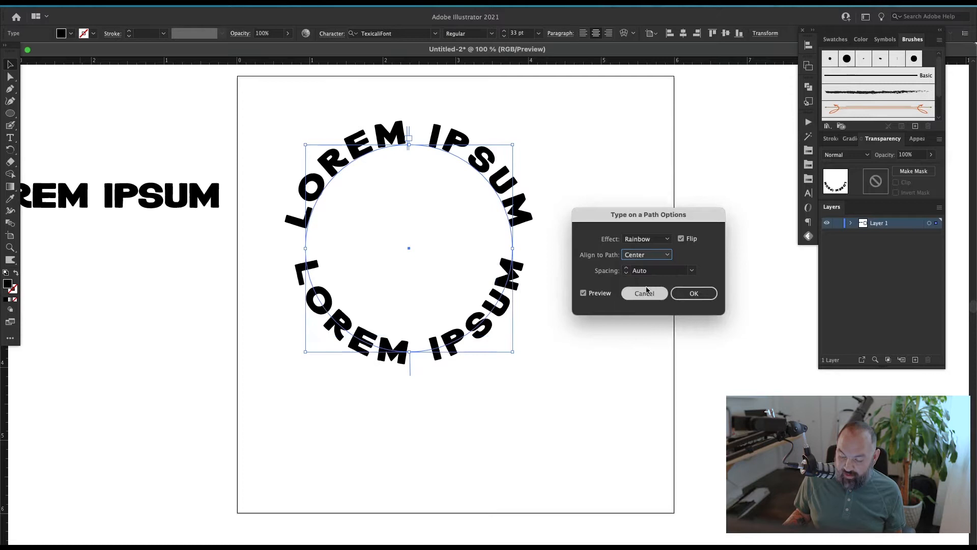
left_click(693, 293)
left_click(516, 172)
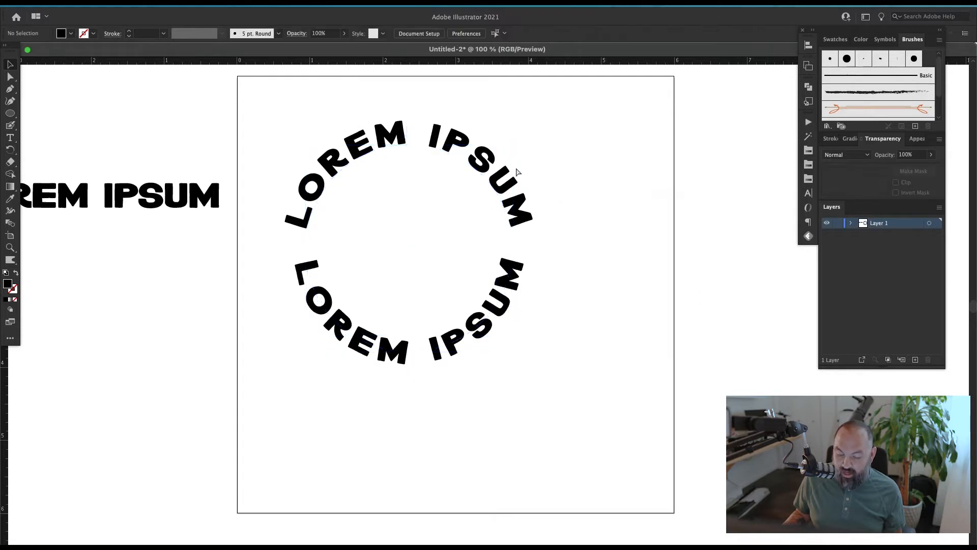
Step: Set the upper curved text's Align to Path to Center in its Type on a Path Options
left_click(456, 134)
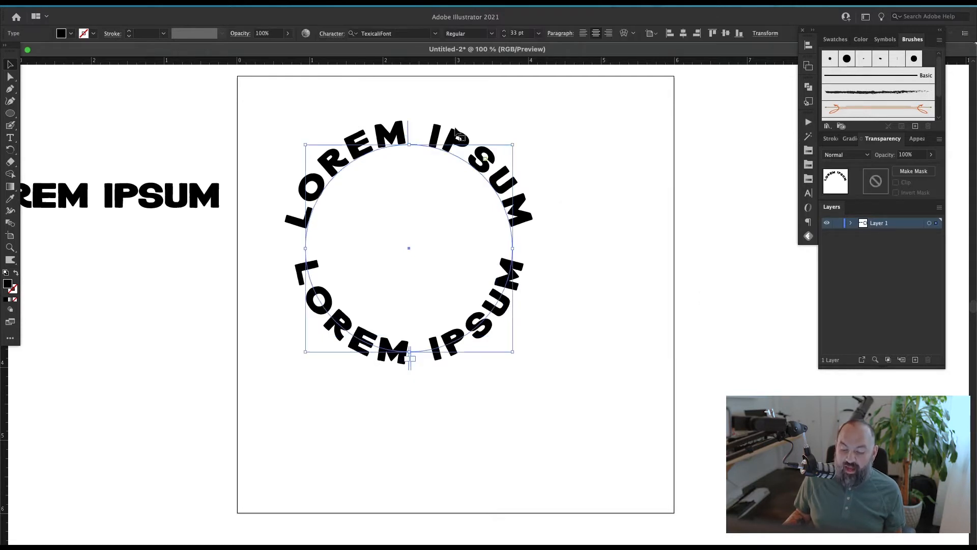
left_click(148, 2)
mouse_move(229, 105)
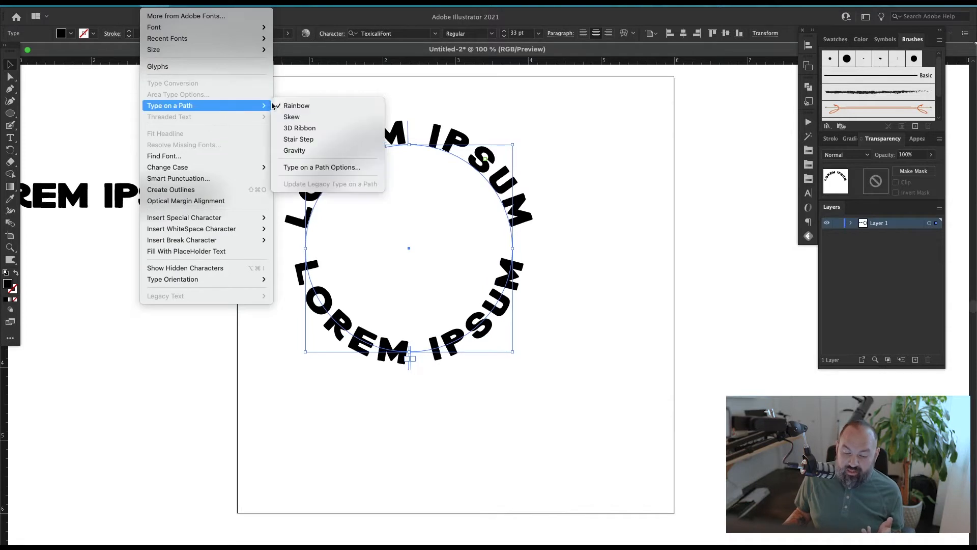
left_click(310, 166)
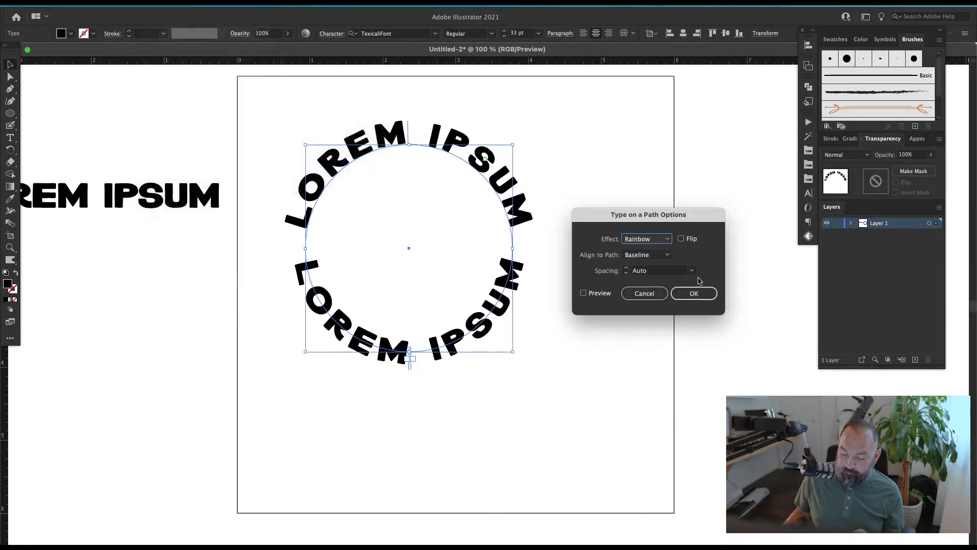
left_click(654, 255)
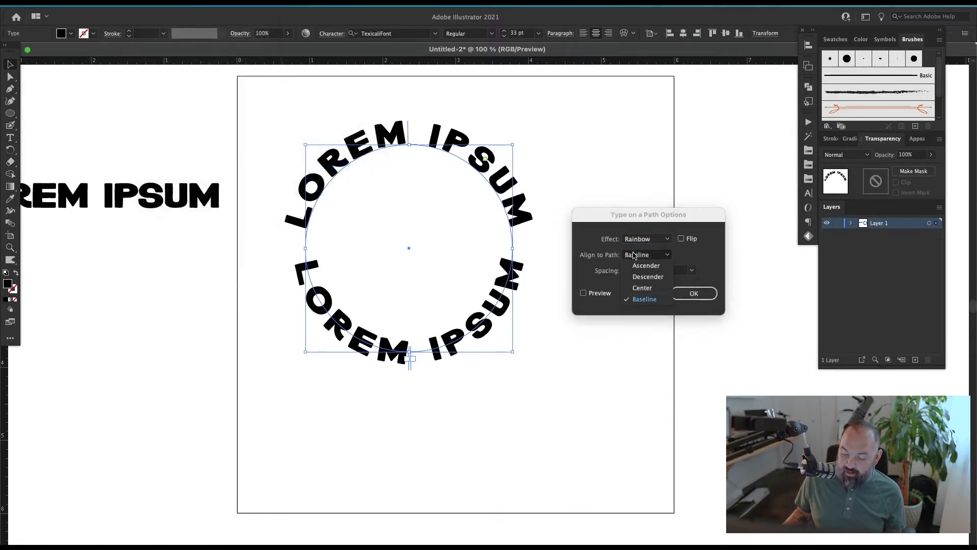
left_click(655, 288)
left_click(693, 293)
left_click(606, 222)
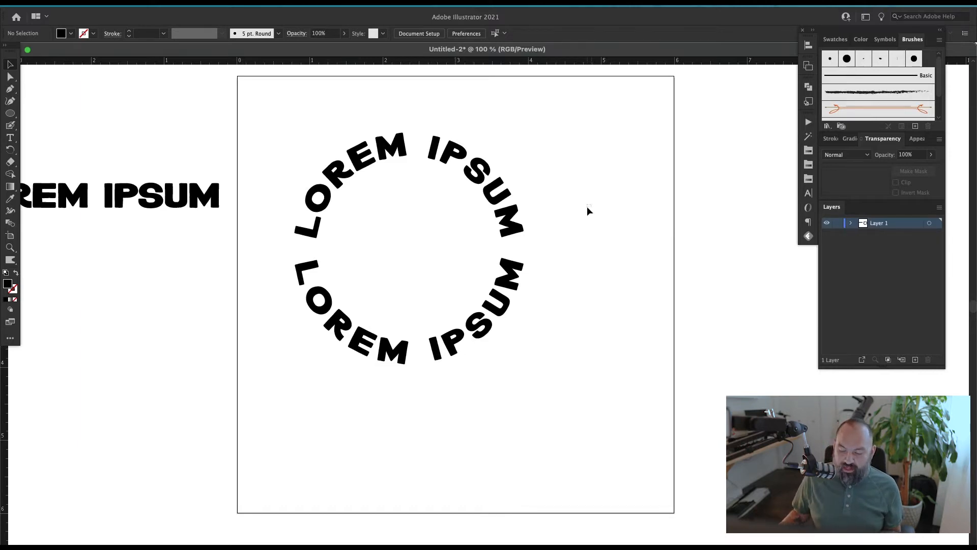
key("ctrl+a")
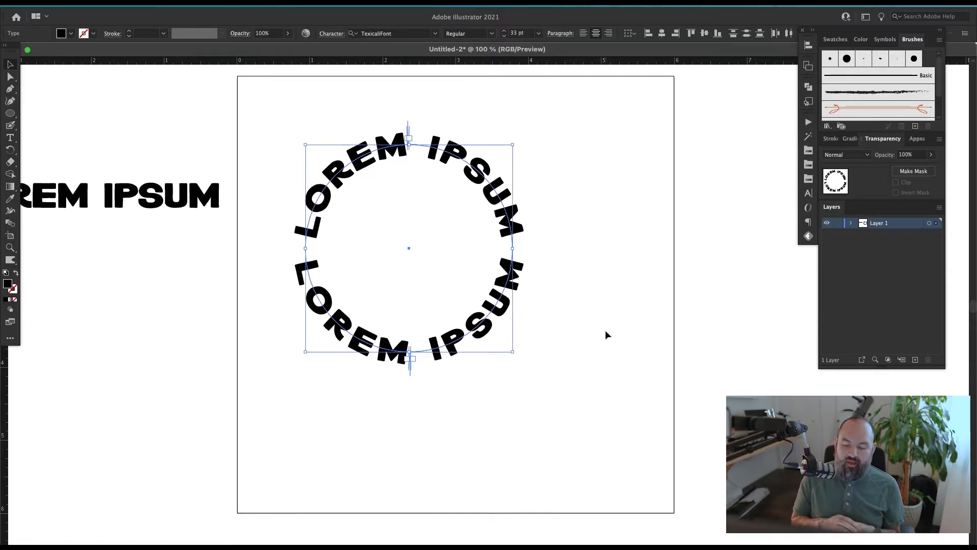
left_click(604, 330)
left_click(497, 303)
left_click(621, 325)
Step: Paint a round dot with the Blob Brush in the left-hand gap between the two curved texts
key("z")
mouse_move(568, 133)
left_mouse_down()
mouse_move(366, 251)
mouse_move(242, 387)
left_mouse_up()
left_click_drag(517, 316, 585, 260)
key("shift+b")
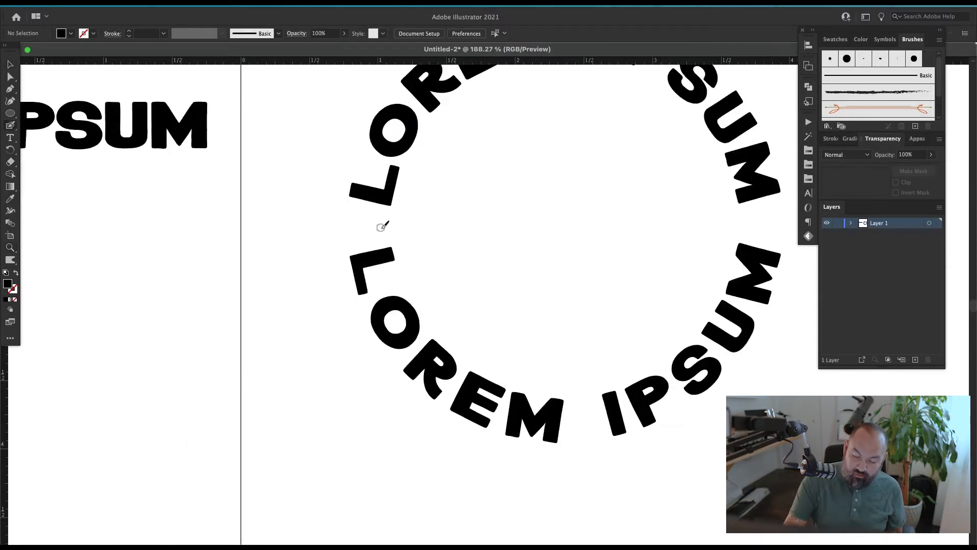
left_click(371, 228)
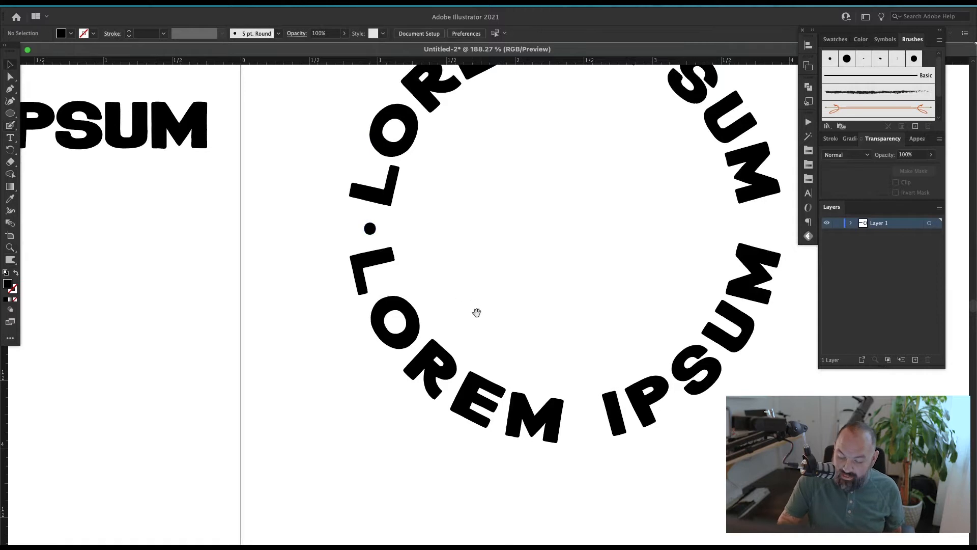
Step: Duplicate the dot into the opposite gap on the right-hand side of the circle
scroll(468, 306, "up", 2)
scroll(469, 305, "right", 3)
left_click(399, 270)
left_click_drag(399, 270, 679, 266)
key("ctrl+1")
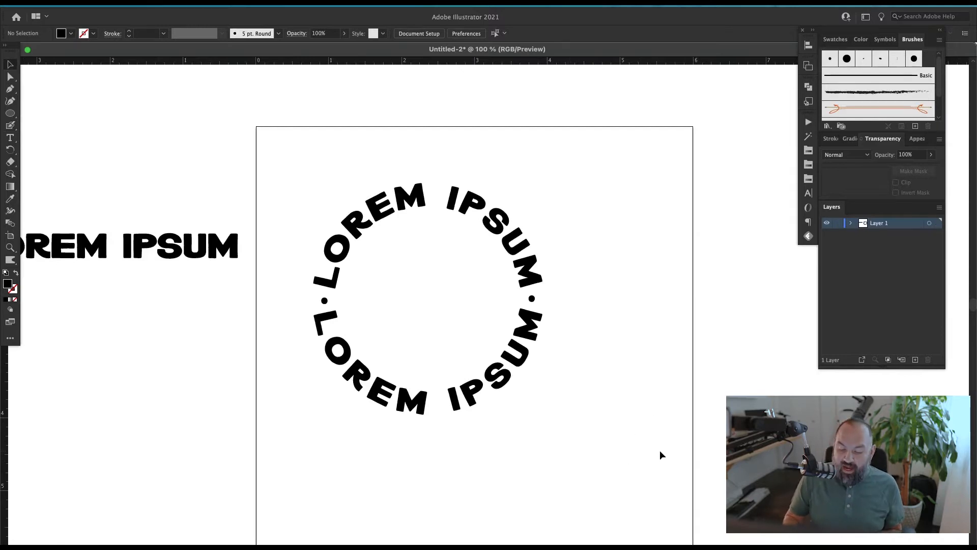
Step: Group the circular text with its dots and move it off the artboard, beneath the straight LOREM IPSUM
scroll(534, 505, "left", 5)
scroll(534, 505, "down", 1)
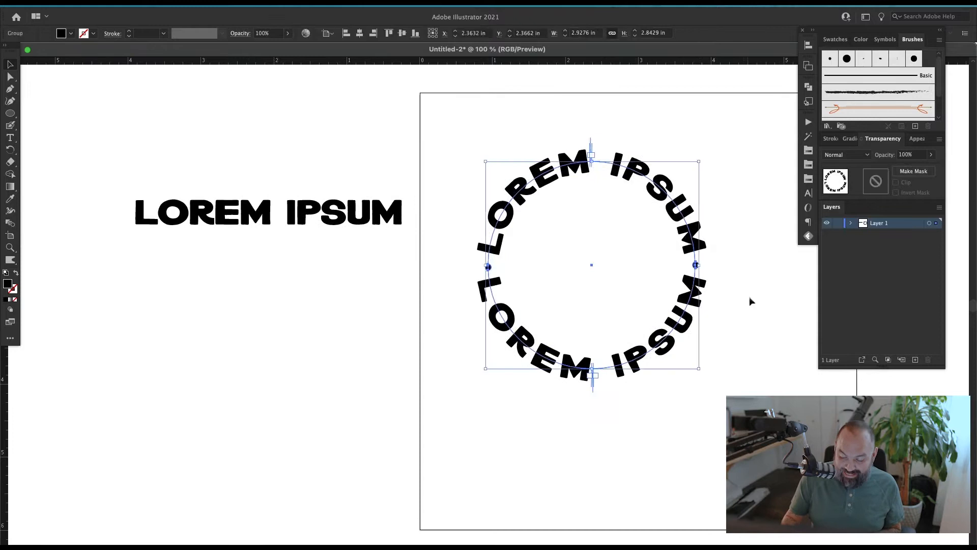
left_click_drag(531, 182, 156, 307)
left_click(499, 388)
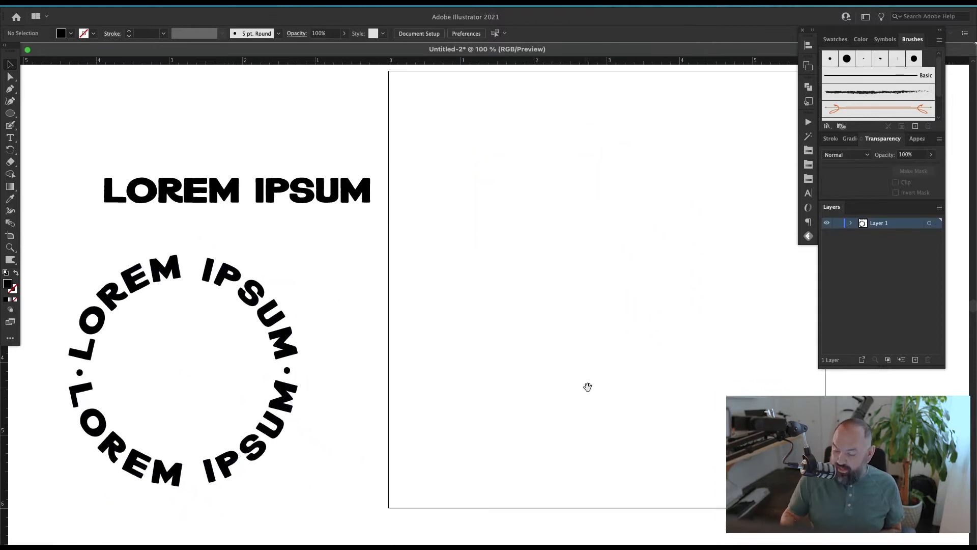
Step: Add the word LOREM as point text in the upper middle of the empty artboard
scroll(584, 386, "right", 3)
scroll(585, 386, "down", 1)
scroll(360, 243, "right", 2)
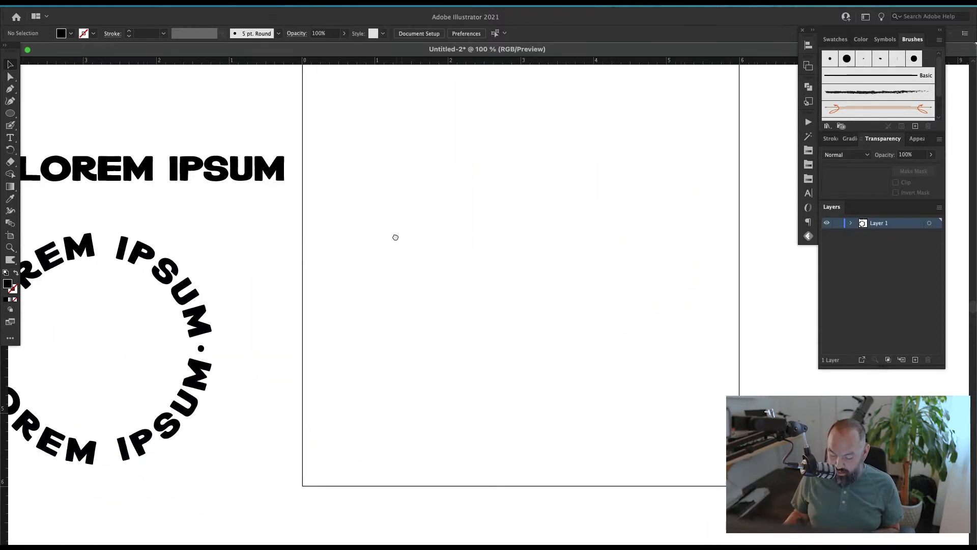
key("t")
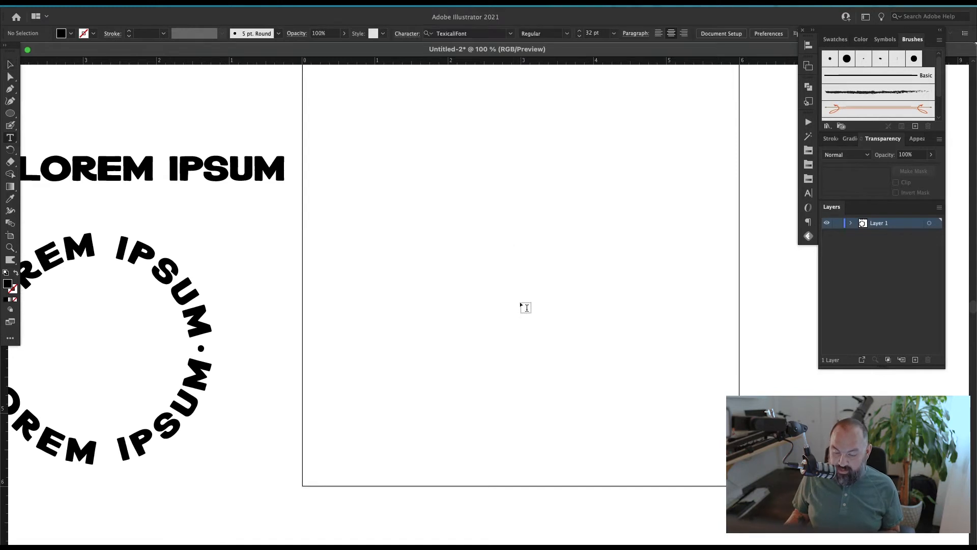
left_click(512, 235)
type("LOREM")
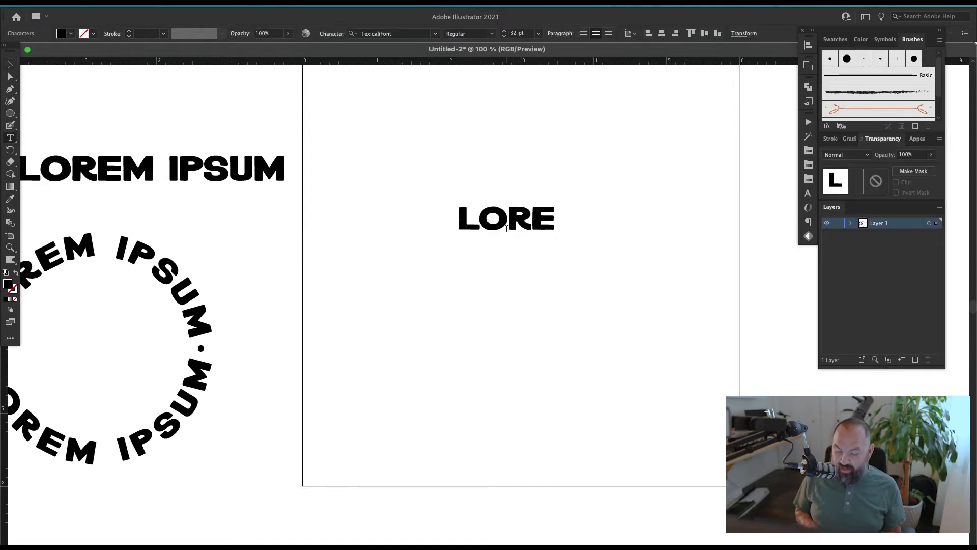
key("Escape")
Step: Scale the new LOREM text up proportionally to about 58 pt
left_click(512, 227)
key("s")
left_click_drag(608, 181, 669, 141, "shift")
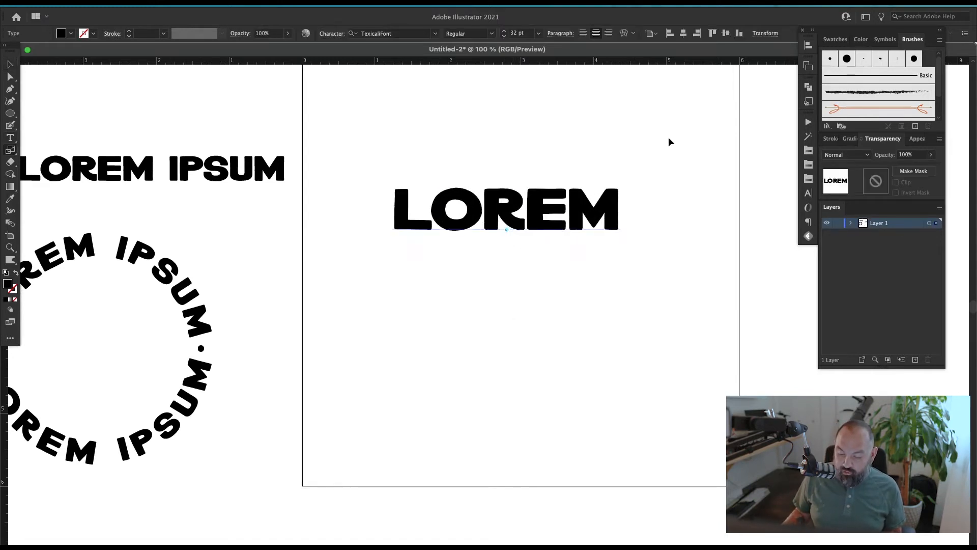
key("v")
left_click(668, 143)
Step: Duplicate the enlarged LOREM straight down to sit directly below the original
left_click_drag(521, 227, 523, 290, "alt+shift")
key("t")
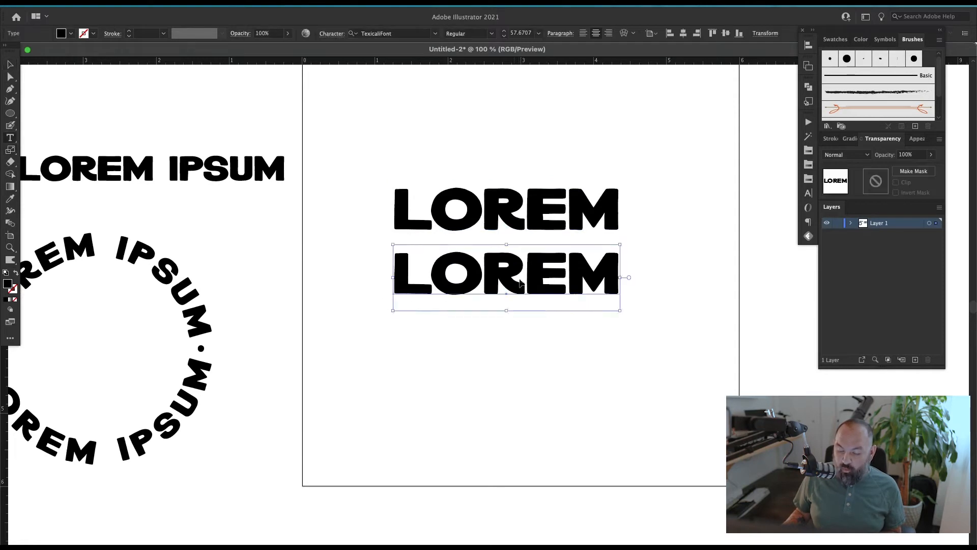
key("super+shift+a")
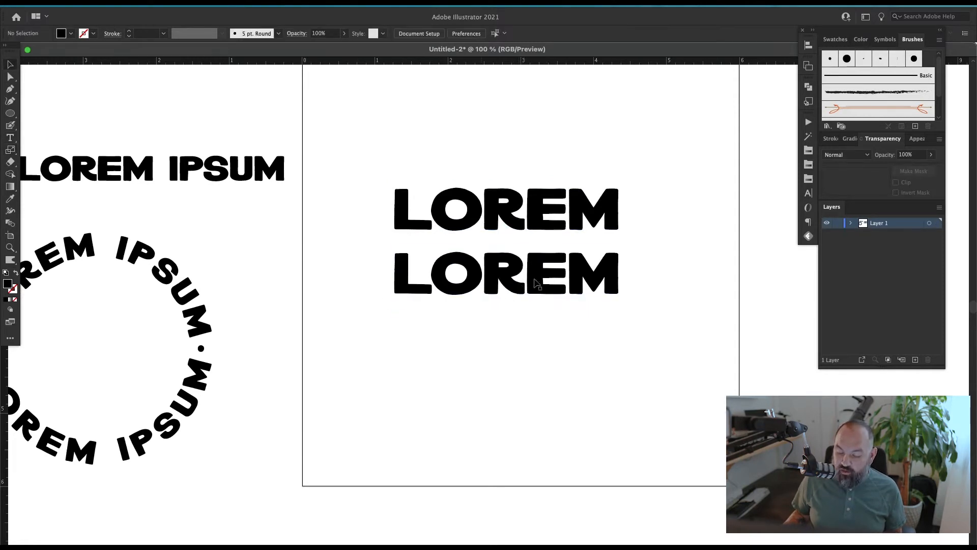
Step: Try an Arc warp with a 50% horizontal bend on the upper LOREM
left_click(545, 224)
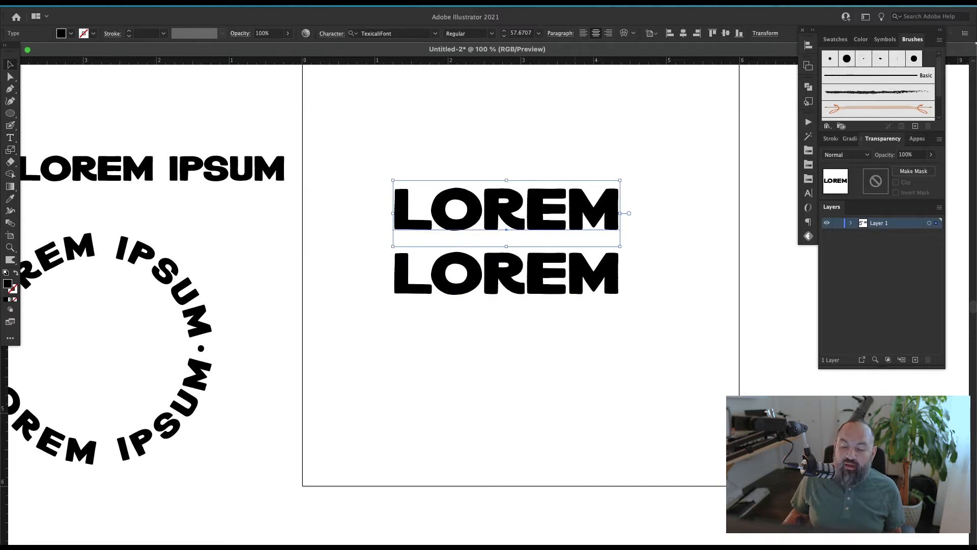
left_click(217, 6)
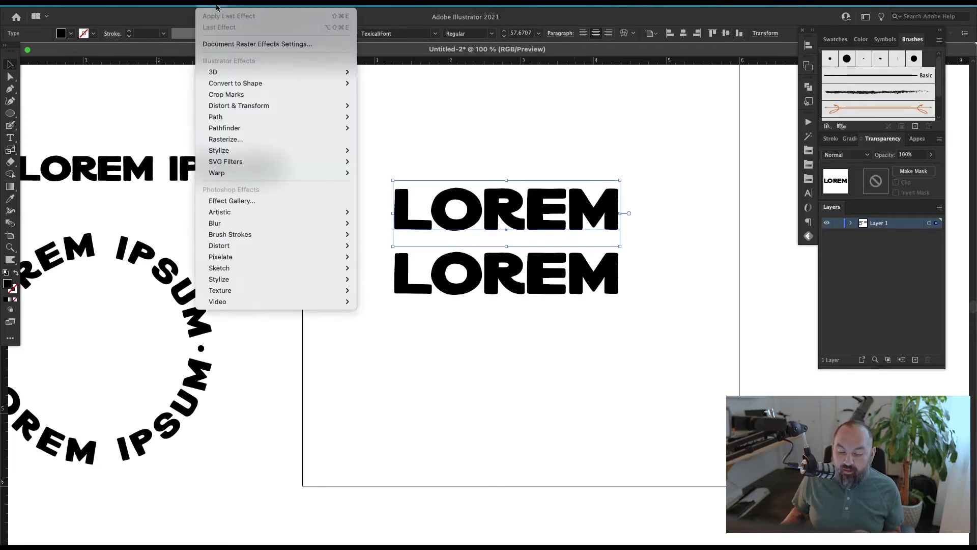
mouse_move(316, 173)
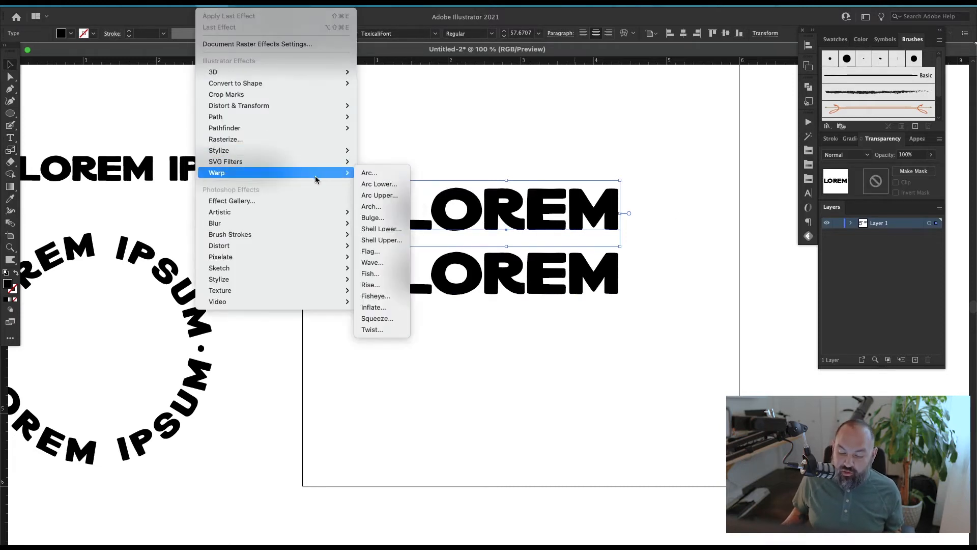
left_click(371, 172)
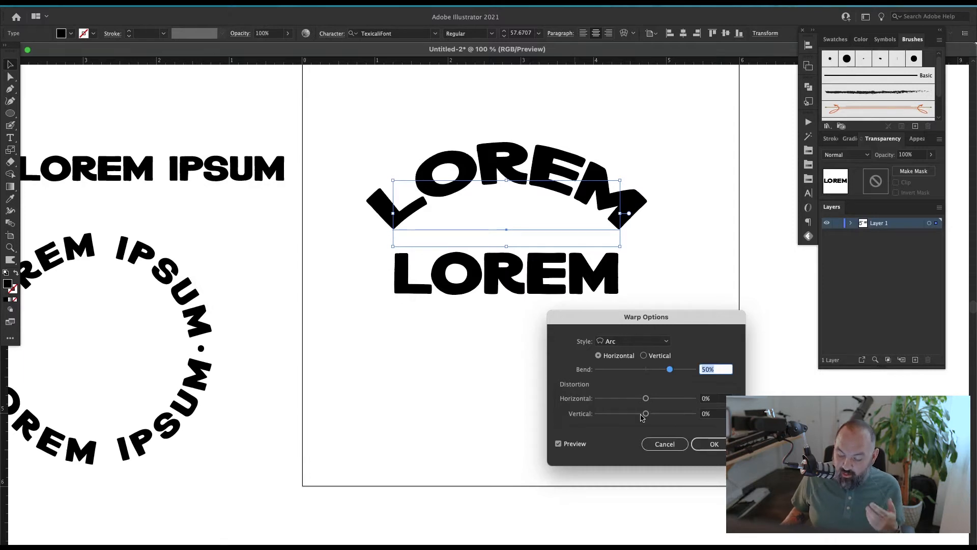
left_click(665, 444)
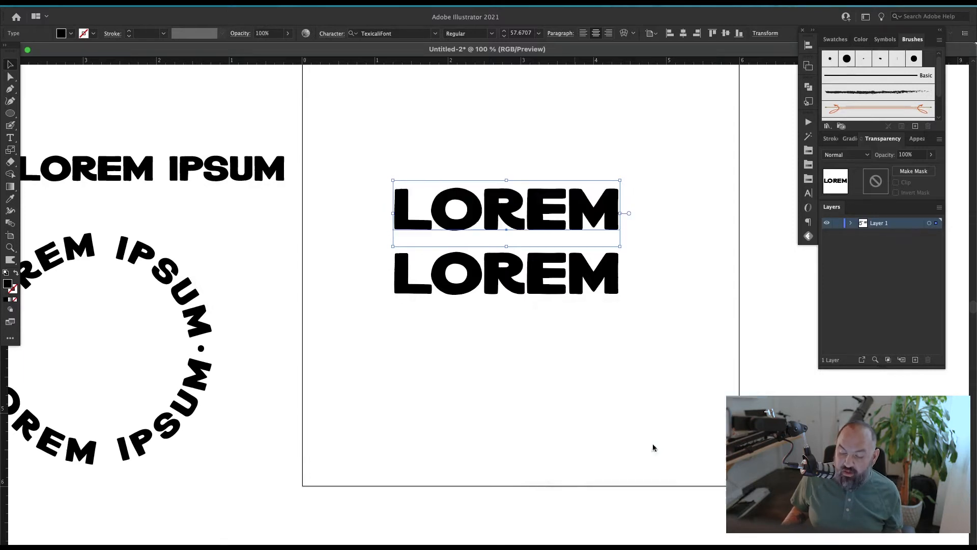
Step: Move the upper LOREM near the artboard's top edge and draw an ellipse about 3.61 by 1.61 in over the lower LOREM
left_click_drag(545, 234, 487, 168)
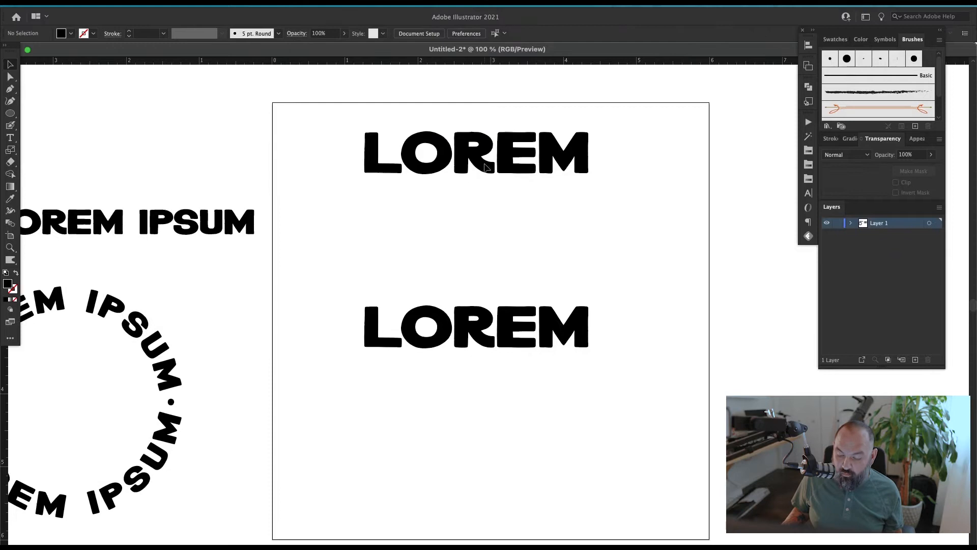
key("l")
left_click_drag(335, 258, 600, 377)
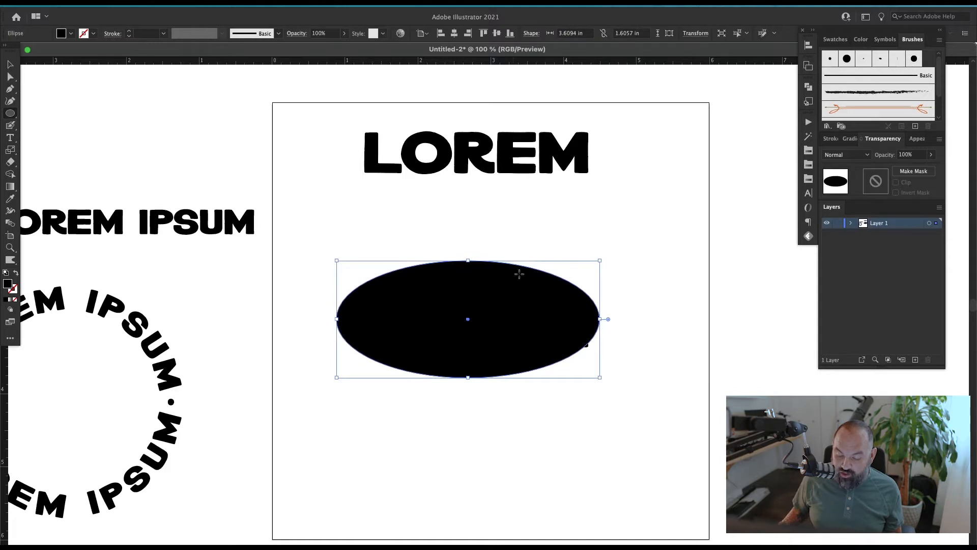
Step: Move the ellipse below the lower LOREM and swap its black fill for a black stroke
key("ctrl+shift+a")
key("a")
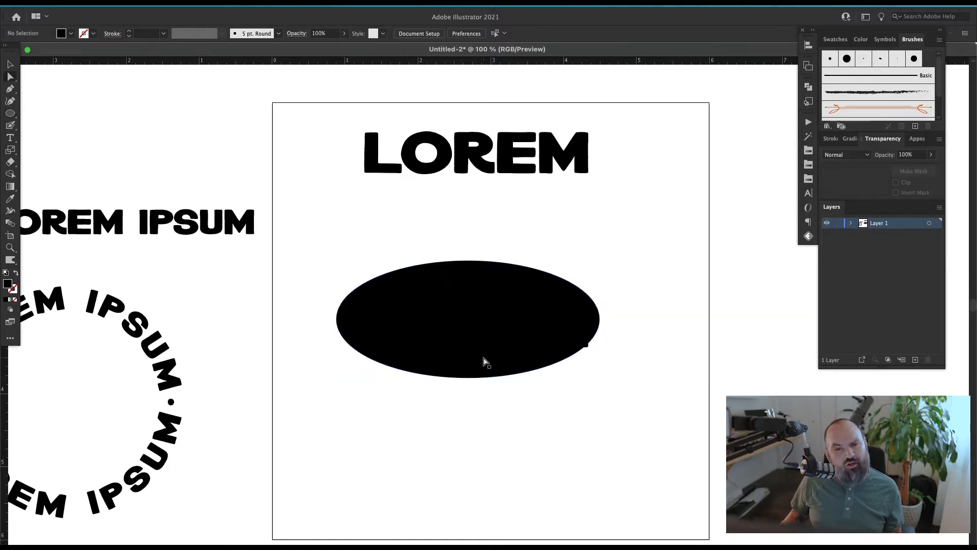
left_click_drag(484, 362, 491, 493)
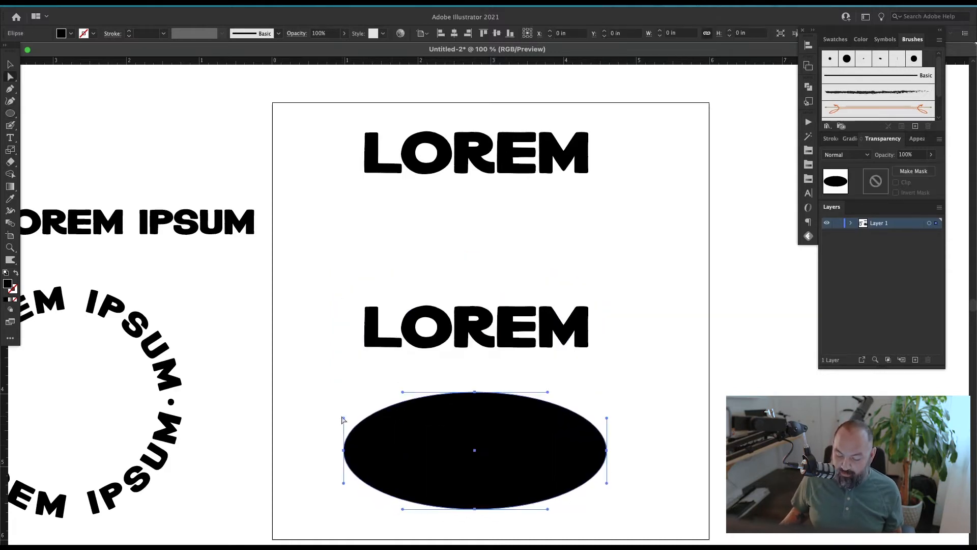
scroll(427, 387, "down", 2)
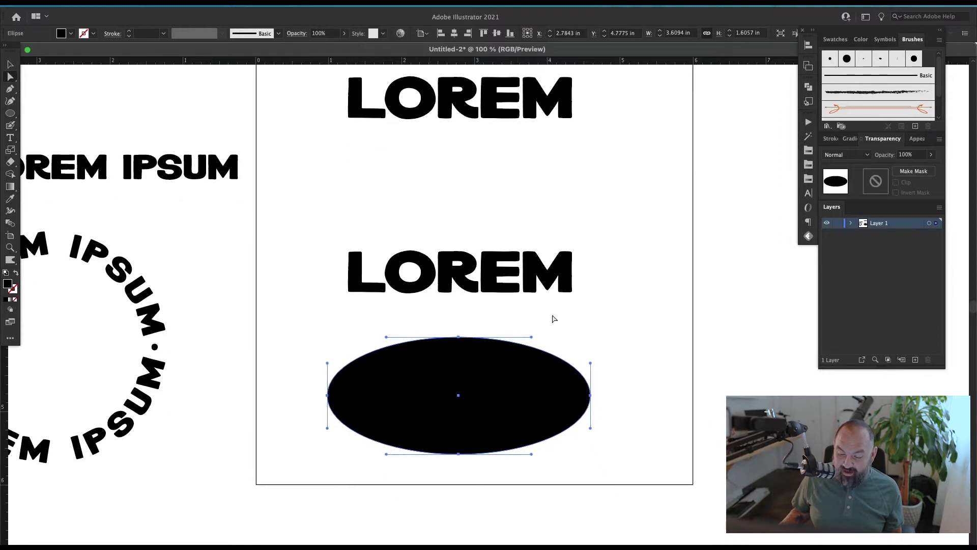
key("v")
key("shift+x")
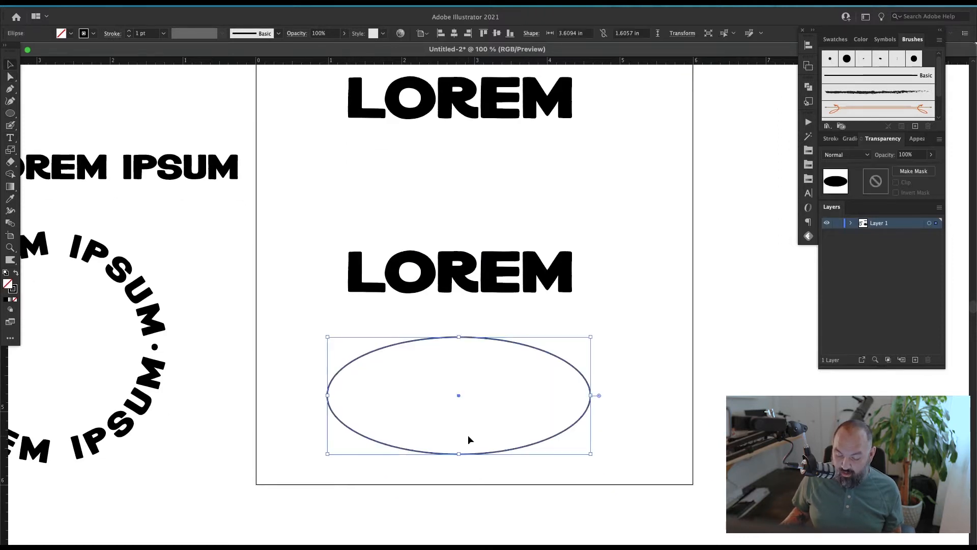
Step: Add type along the ellipse's path and apply the upper LOREM's character style to it
key("t")
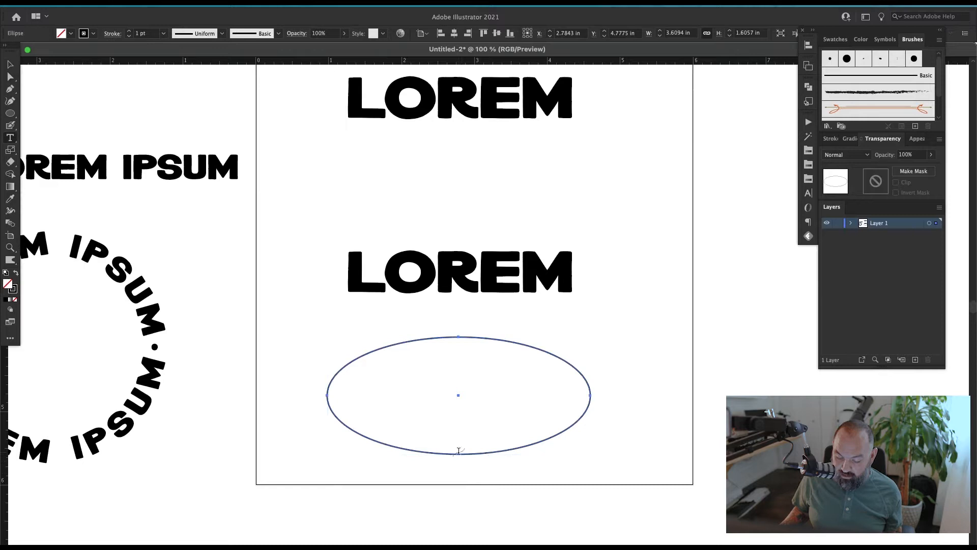
left_click(458, 453)
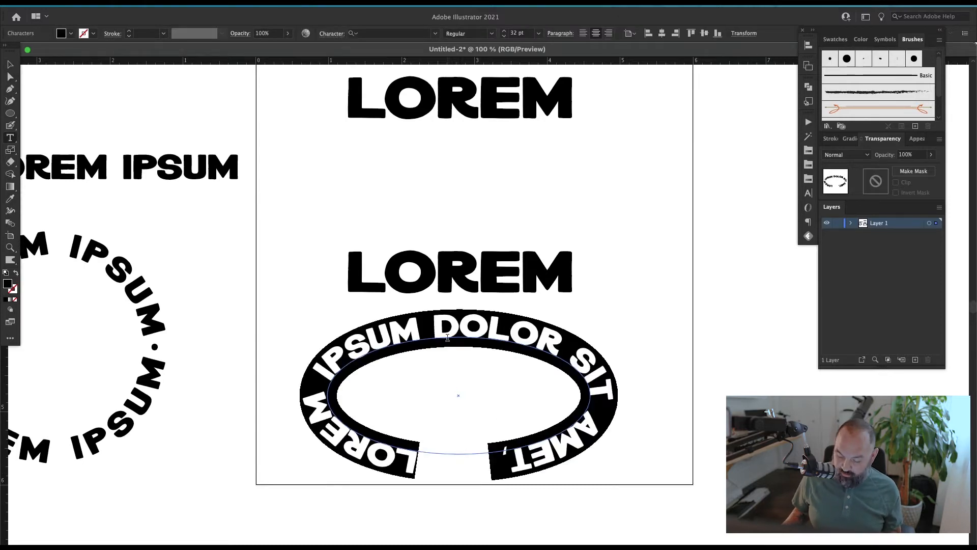
key("Escape")
key("i")
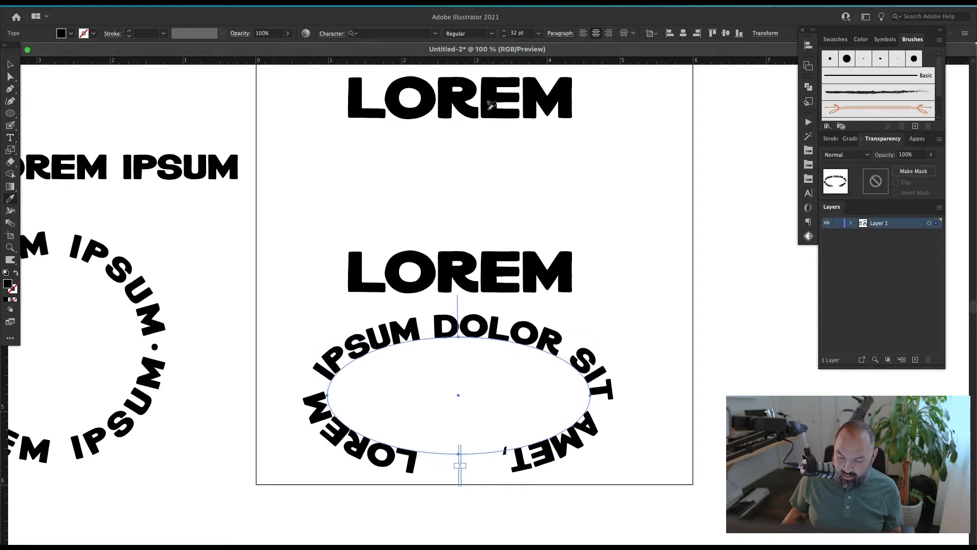
left_click(489, 108)
Step: Replace the placeholder text on the ellipse with LOREM
key("t")
left_click_drag(466, 322, 303, 316)
key("super+a")
type("LO")
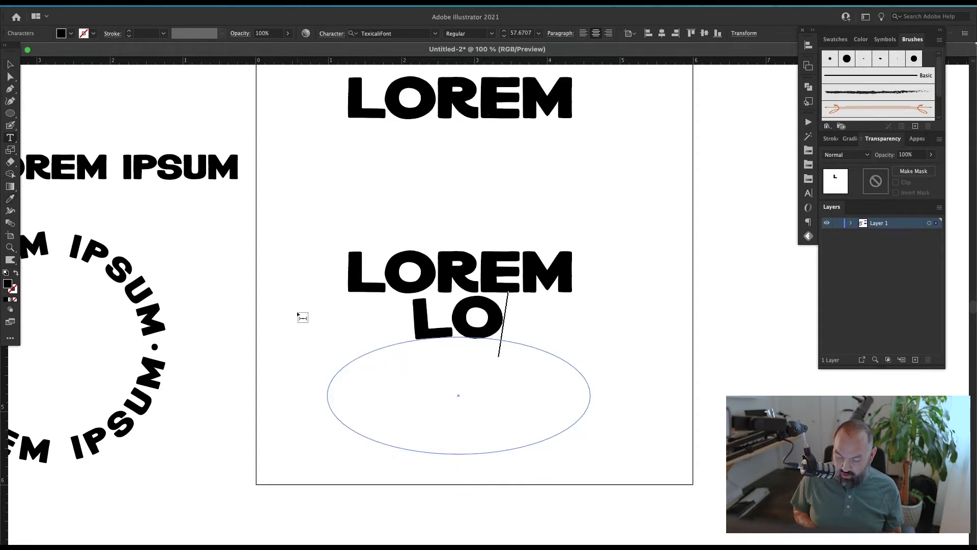
type("REM")
key("Escape")
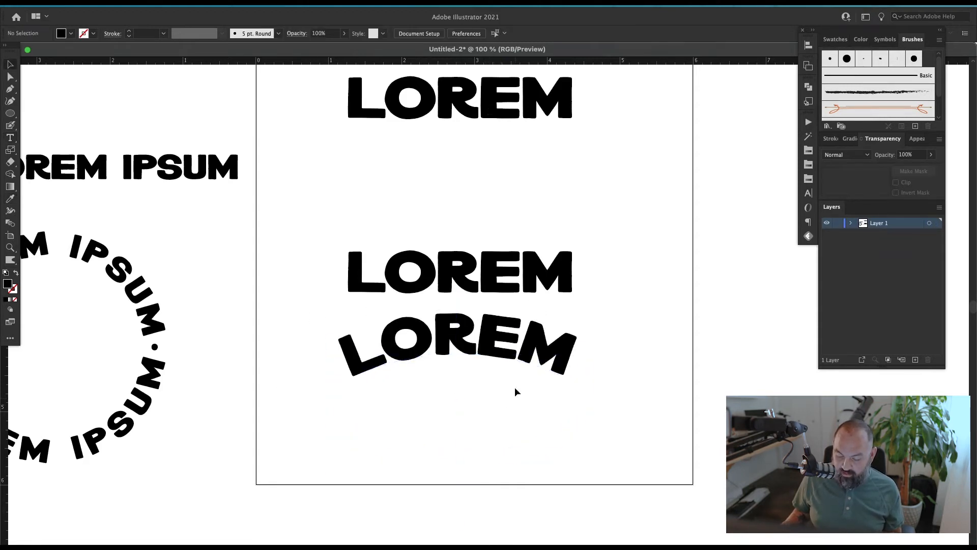
Step: Move the curved LOREM just above the remaining lower straight LOREM and delete the upper straight LOREM
left_click(463, 351)
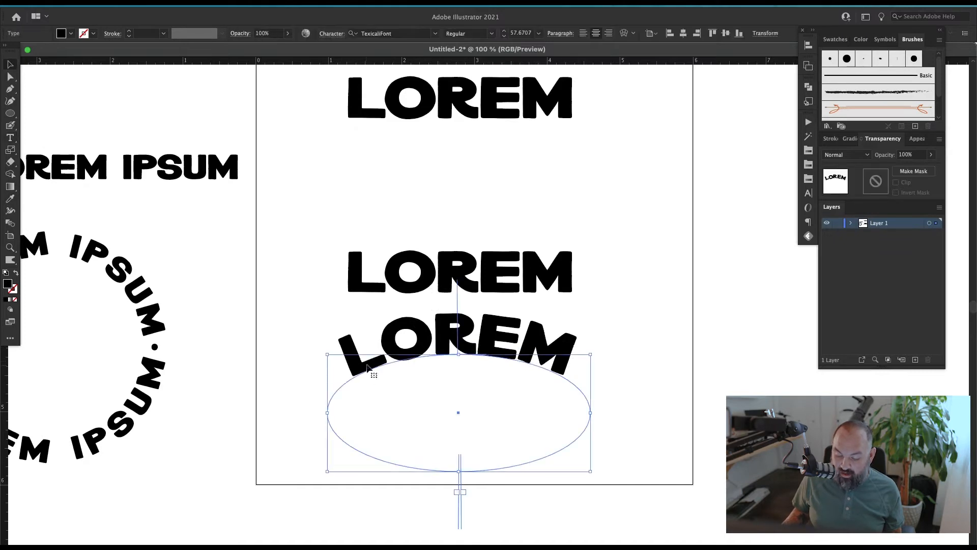
left_click(570, 377)
left_click_drag(529, 364, 516, 222)
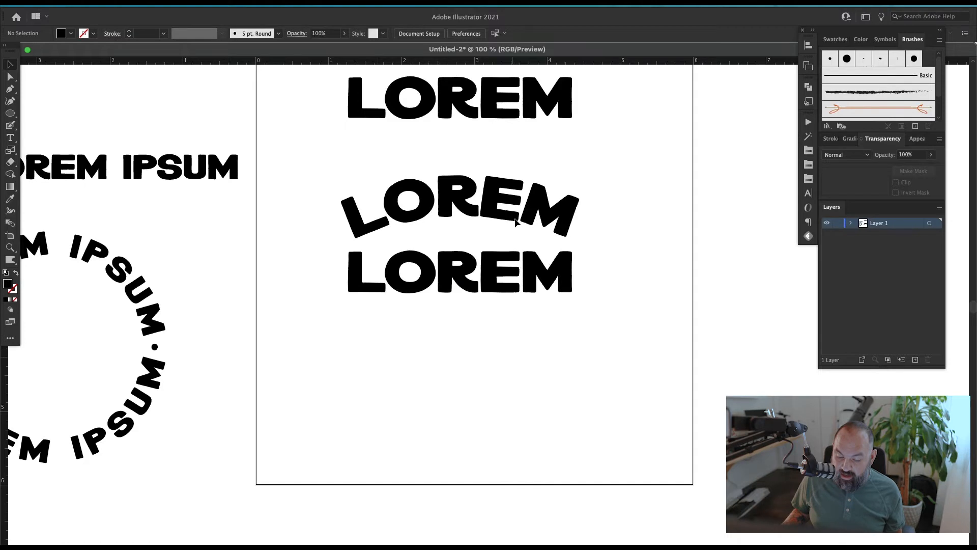
left_click(515, 222)
left_click(510, 115)
key("Delete")
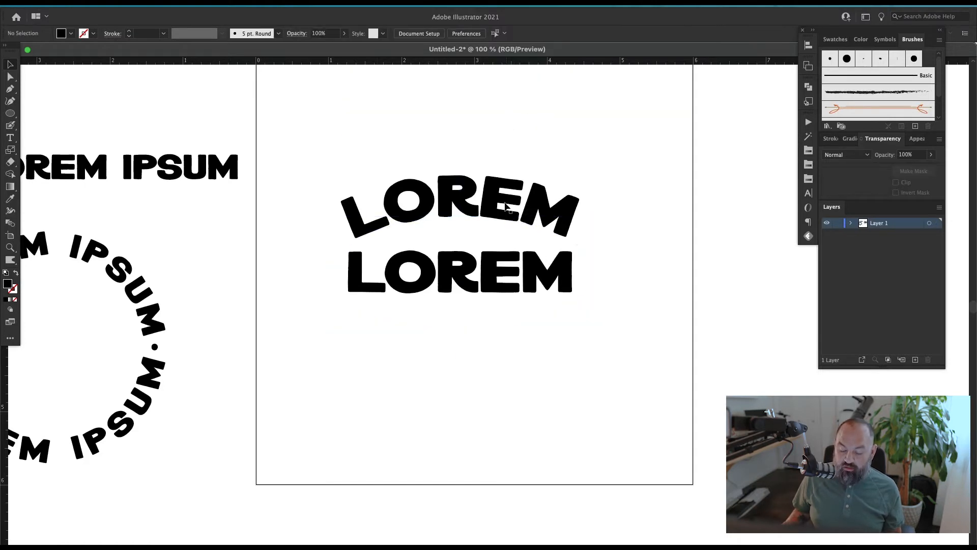
Step: Change the straight LOREM's text to IPSUM
triple_click(494, 272)
type("IPSUM")
key("Escape")
left_click(275, 255)
left_click_drag(274, 255, 247, 275)
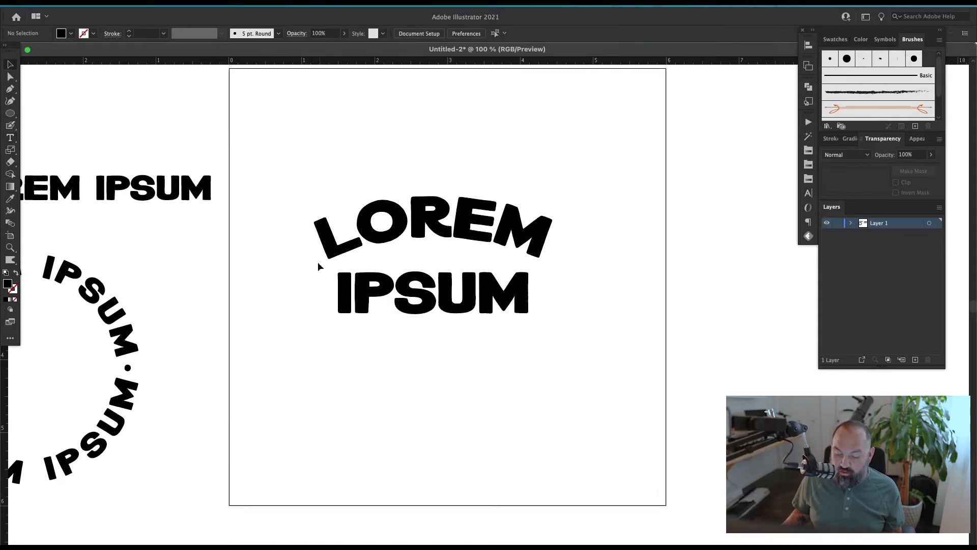
Step: Scale IPSUM up to about 68.26 pt to match the curved LOREM's width, and move both words to the right of the artboard
left_click(431, 305)
left_click_drag(433, 332, 433, 344)
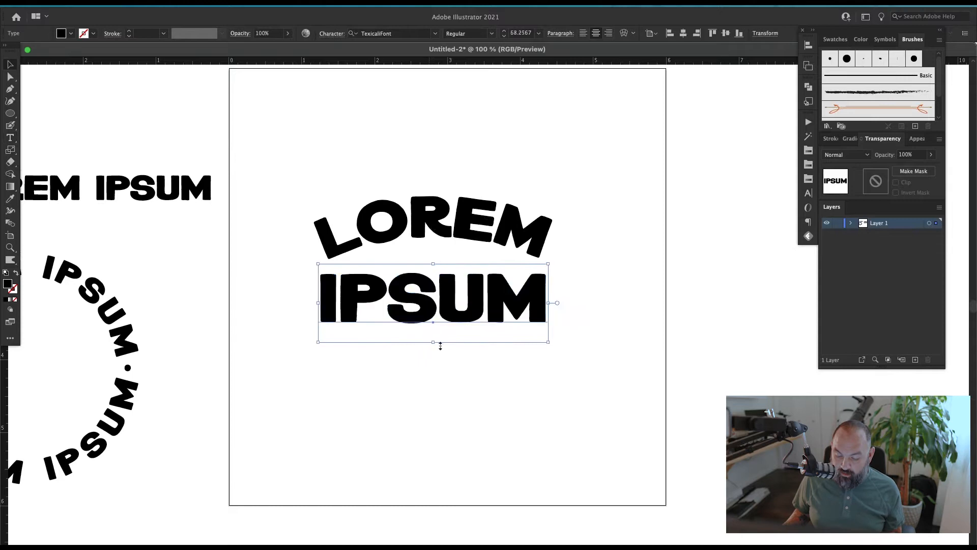
left_click(615, 335)
key("super+minus")
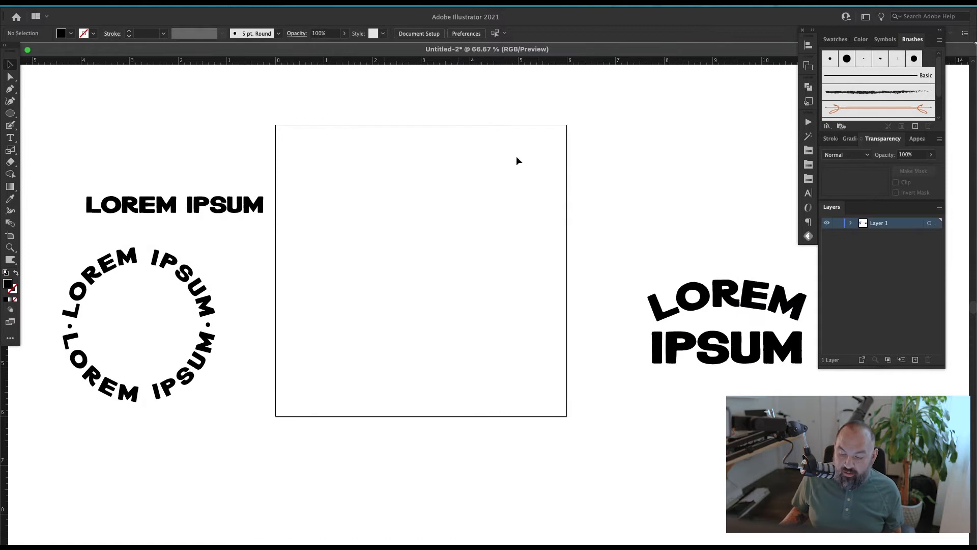
Step: Draw a black rectangle about 2.38 by 2.88 in near the middle of the empty artboard
key("z")
left_click_drag(638, 113, 213, 453)
key("m")
left_click_drag(340, 190, 512, 398)
Step: Round the rectangle's two top corners to a radius of about 1.19 in to form an arch
key("a")
left_click_drag(563, 168, 338, 203)
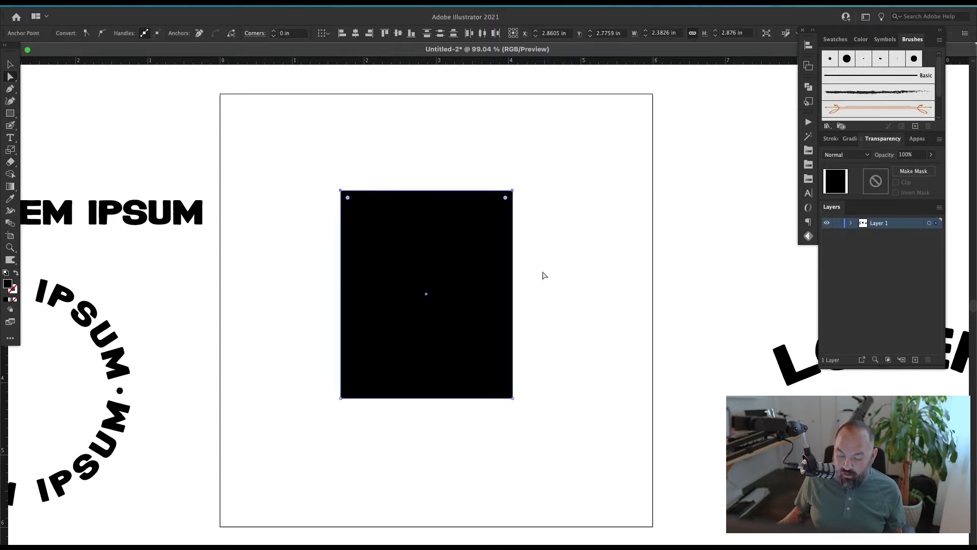
left_click_drag(552, 168, 318, 209)
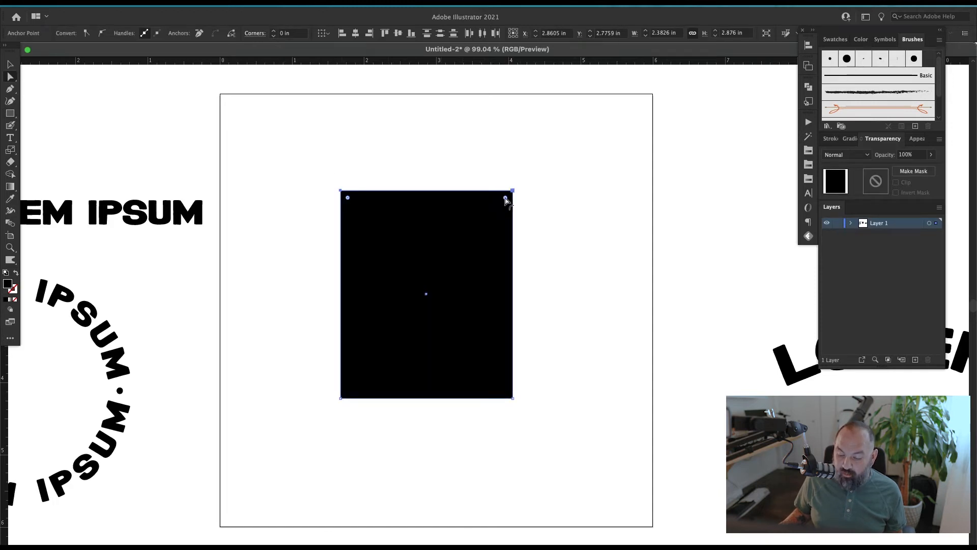
left_click_drag(349, 199, 503, 345)
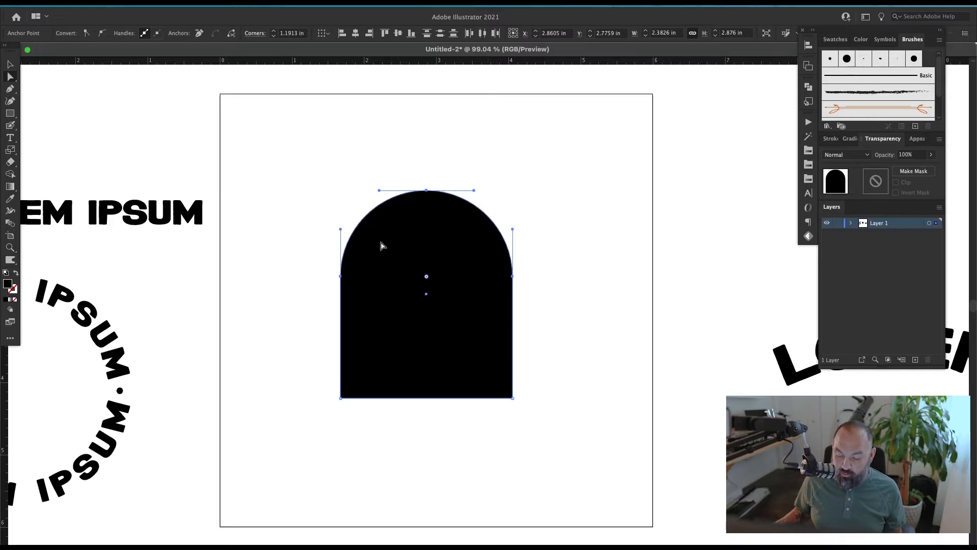
left_click(563, 298)
Step: Swap the arch shape's black fill for a black stroke
key("v")
scroll(501, 162, "down", 1)
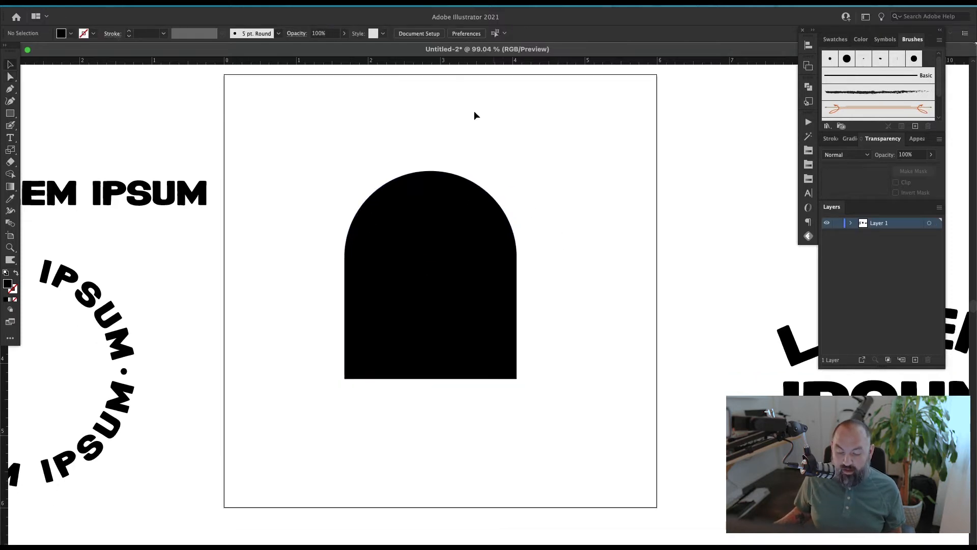
left_click_drag(417, 242, 452, 264)
key("t")
key("v")
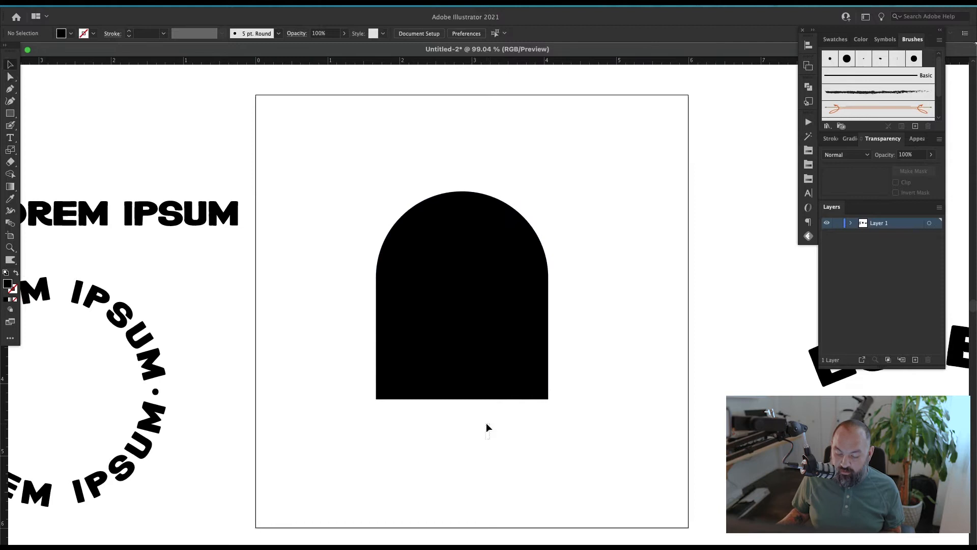
left_click(436, 340)
key("shift+x")
left_click(466, 434)
Step: Add the text LOREM IPSUM along the arch outline, starting from the middle of its bottom edge
key("t")
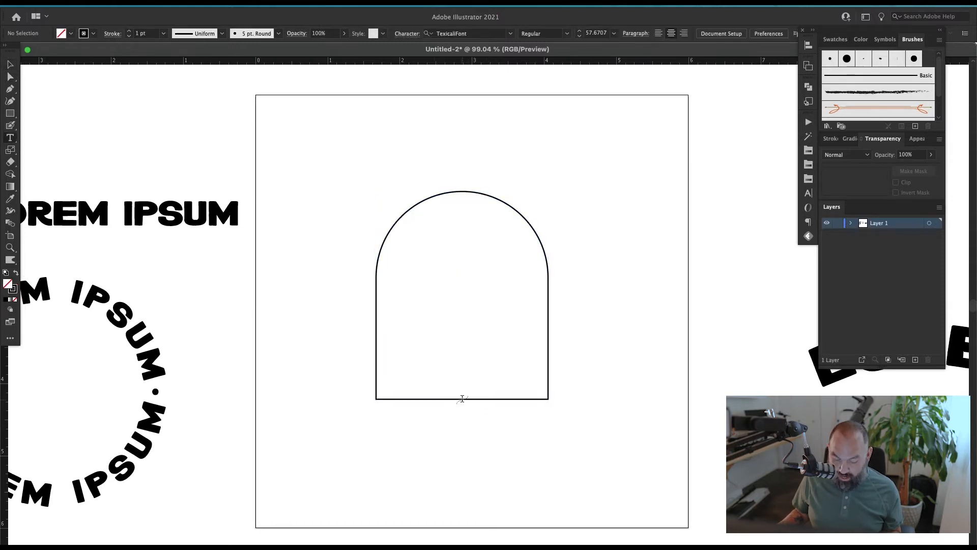
left_click(465, 398)
type("LOREM")
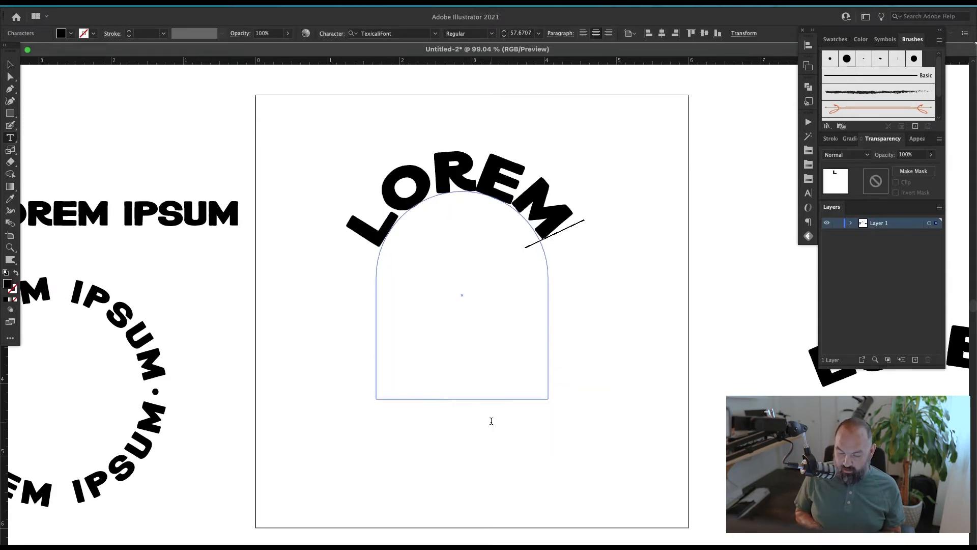
type(" IPSUM")
left_click(491, 422, "super")
left_click(565, 317, "super")
left_click(595, 295, "super")
left_click(509, 203, "super")
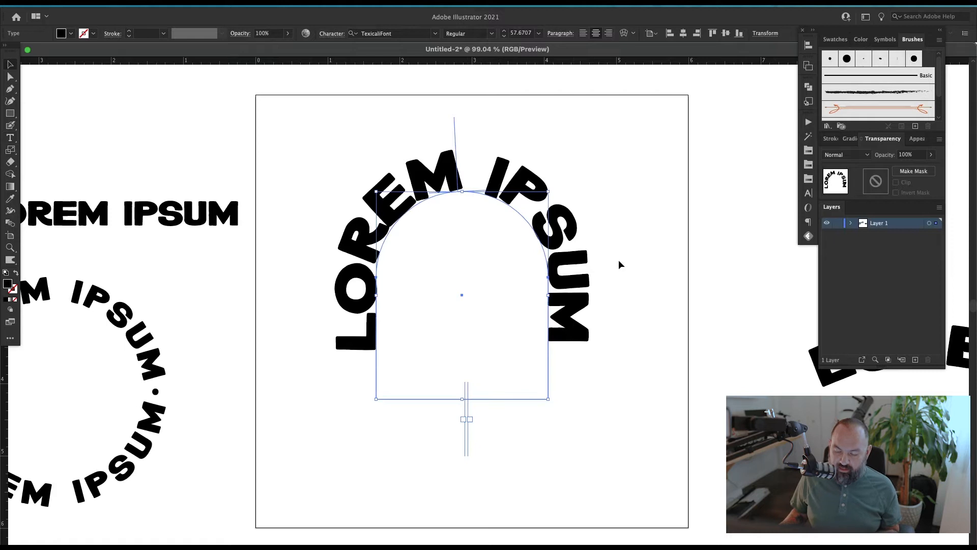
Step: Copy the LOREM IPSUM phrase on the arch and paste it directly after itself
key("t")
left_click(428, 202)
key("super+a")
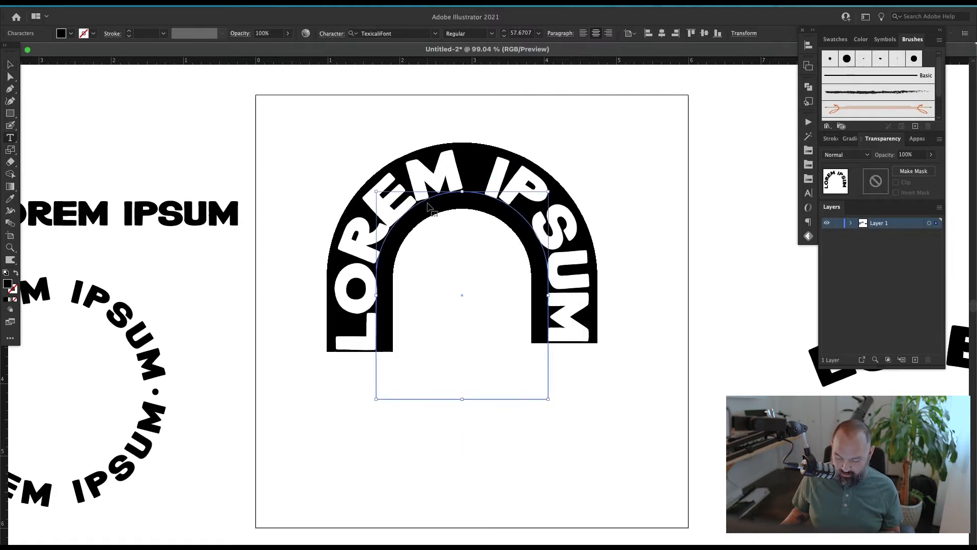
key("super+c")
key("Right")
key("super+v")
key("Escape")
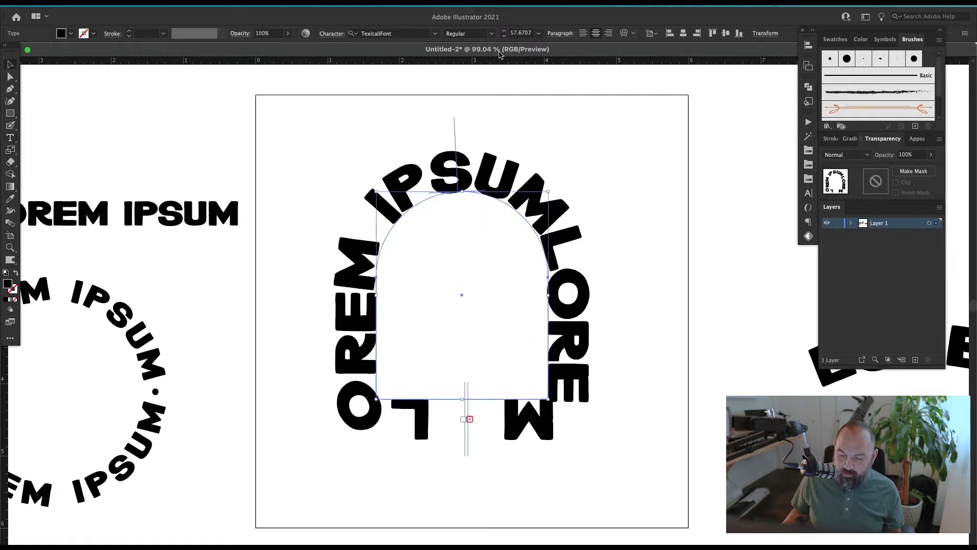
Step: Reduce the arch text's font size to 32 pt
left_click(504, 37)
left_click(504, 36)
left_click(504, 37)
left_click(504, 37)
left_click(503, 36)
left_click(504, 36)
left_click(504, 37)
left_click(503, 37)
left_click(504, 36)
left_click(504, 37)
left_click(504, 37)
left_click(504, 37)
left_click(503, 37)
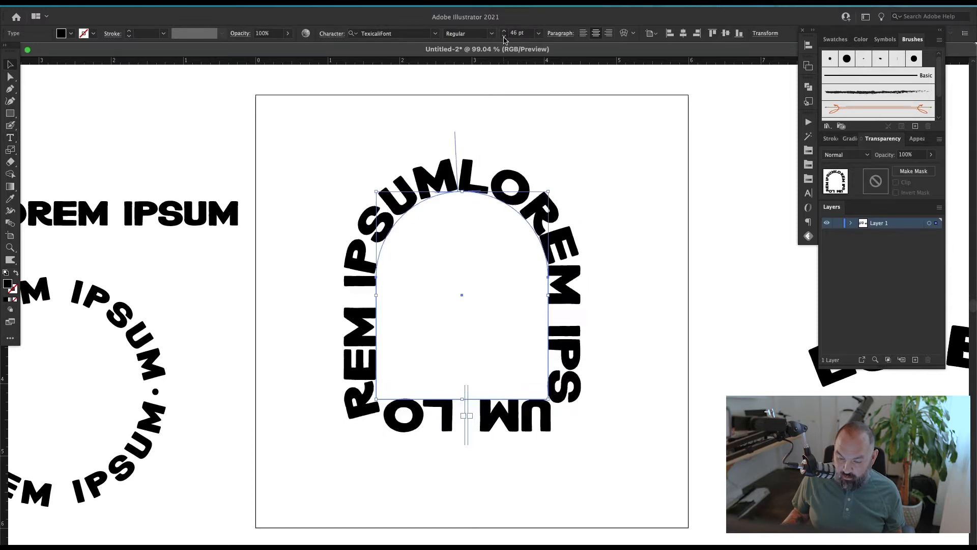
left_click(504, 37)
left_click(504, 36)
left_click(504, 36)
left_click(504, 37)
left_click(504, 36)
left_click(504, 36)
left_click(503, 37)
left_click(503, 37)
left_click(503, 36)
left_click(504, 37)
left_click(504, 37)
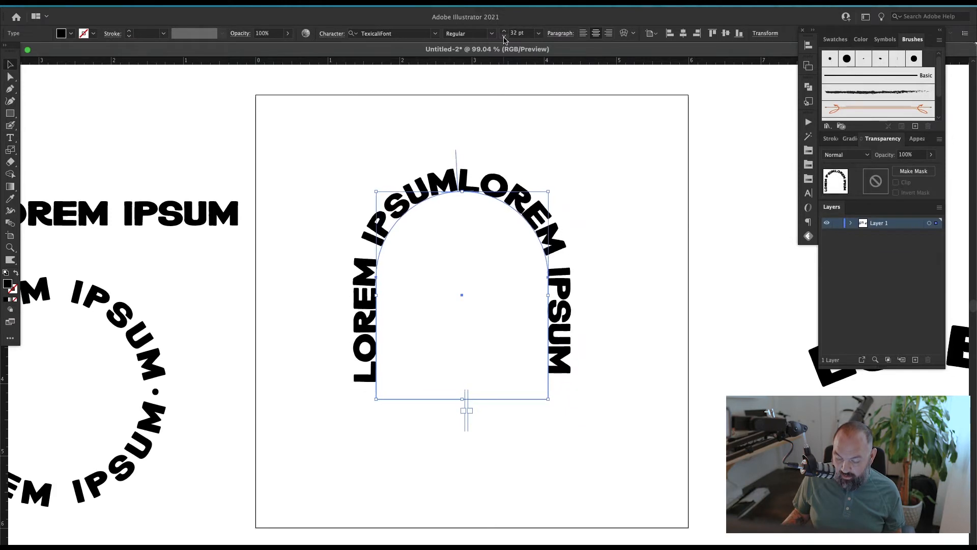
Step: Insert a space between the two LOREM IPSUM phrases at the top of the arch
left_click(630, 273)
left_click_drag(635, 282, 658, 236)
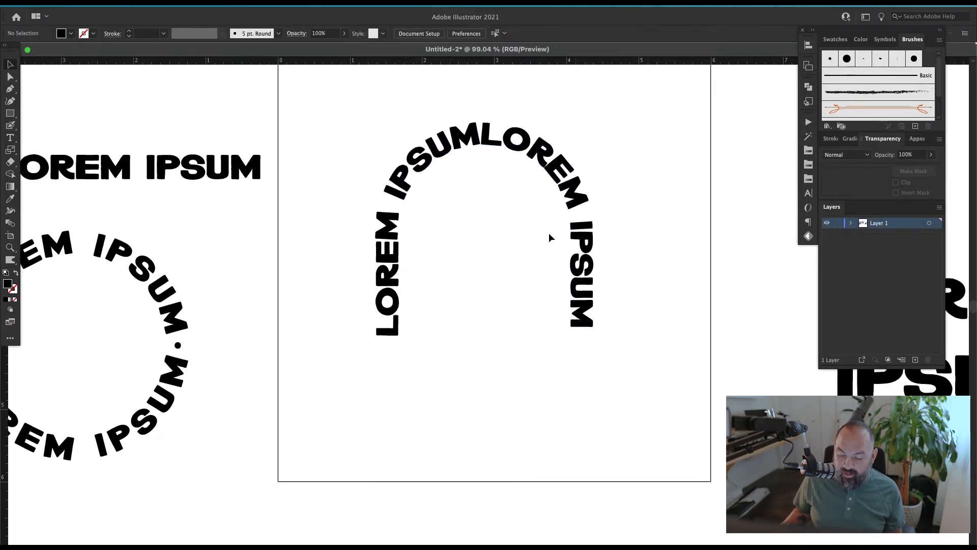
key("t")
left_click(480, 130)
key("super+shift+a")
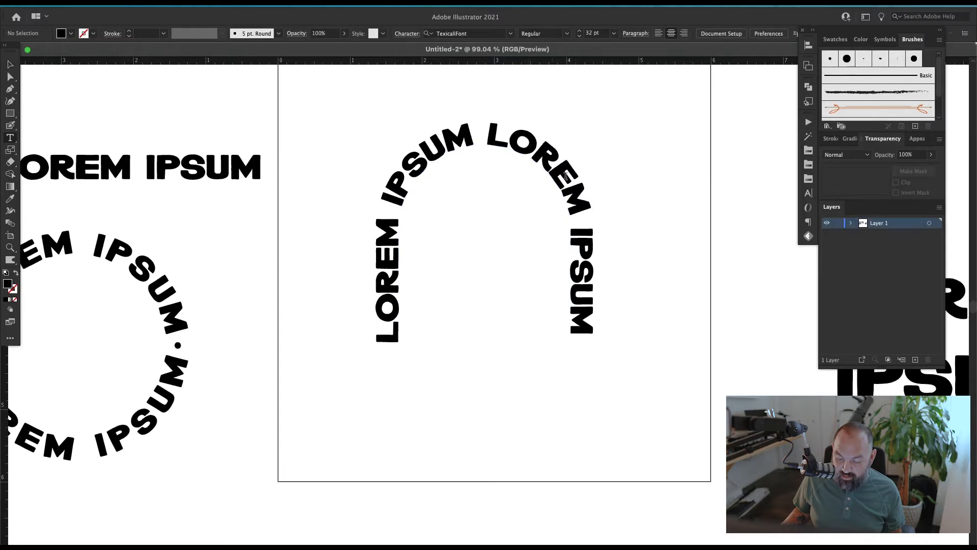
Step: Place a horizontal guide level with the lower end of the arch text's first L
key("v")
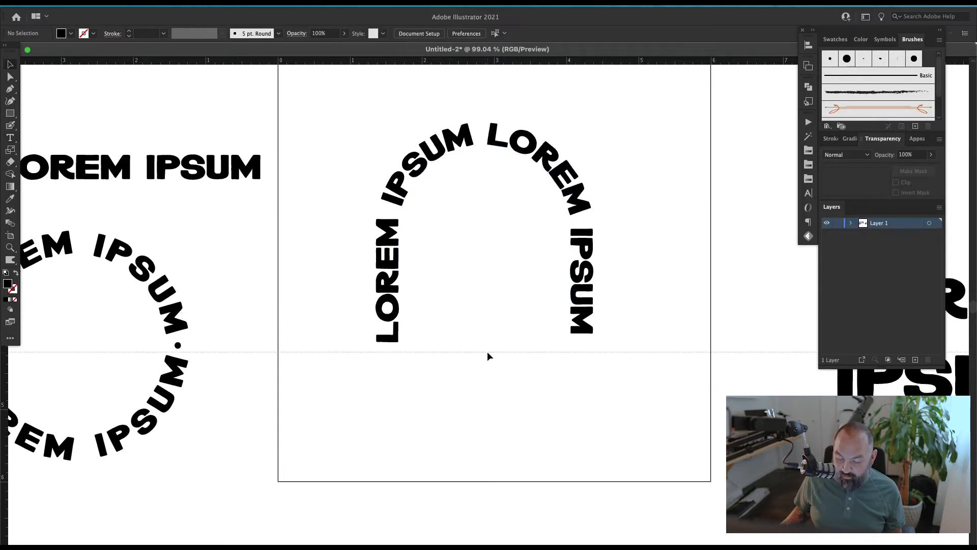
left_click_drag(495, 346, 494, 345)
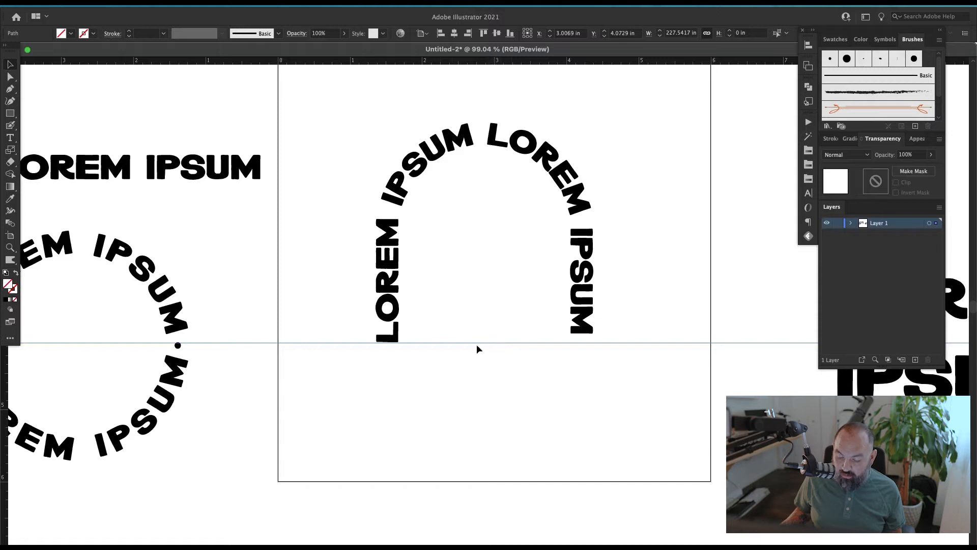
Step: Increase the kerning before the arch text's first L to bring both lower ends closer to level
left_click(583, 306)
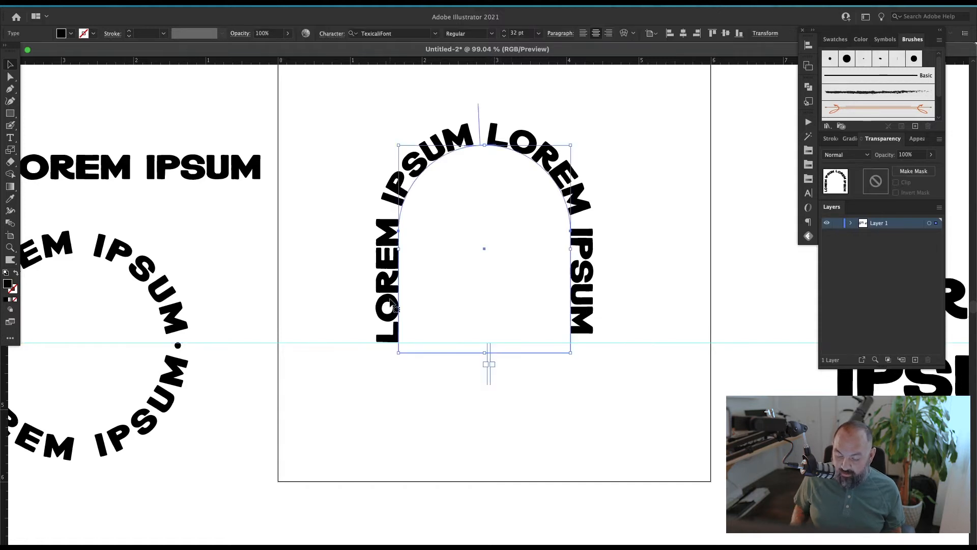
key("t")
left_click(390, 333)
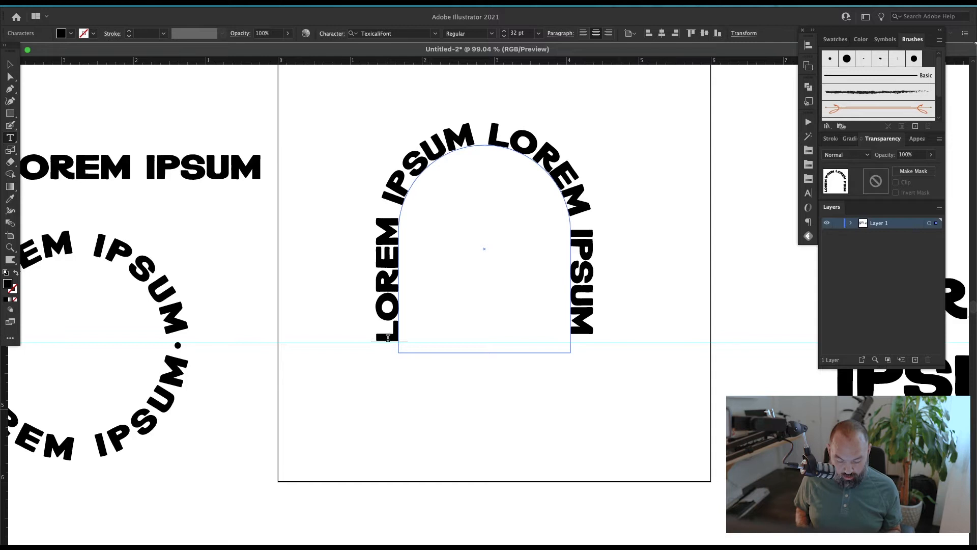
key("alt+Right")
key("alt+Right")
key("alt+Right")
key("alt+Right")
key("alt+Right")
key("alt+Right")
key("alt+Right")
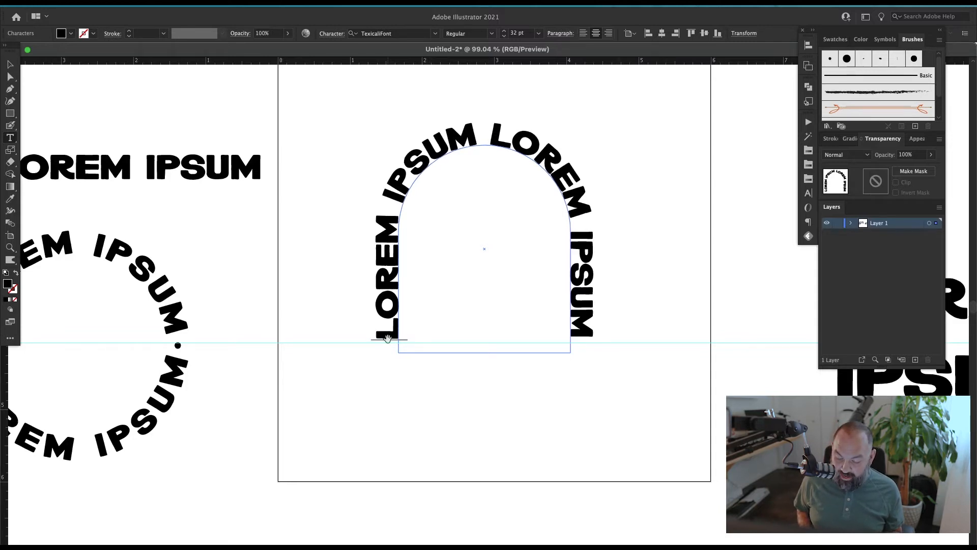
key("Escape")
left_click(444, 377)
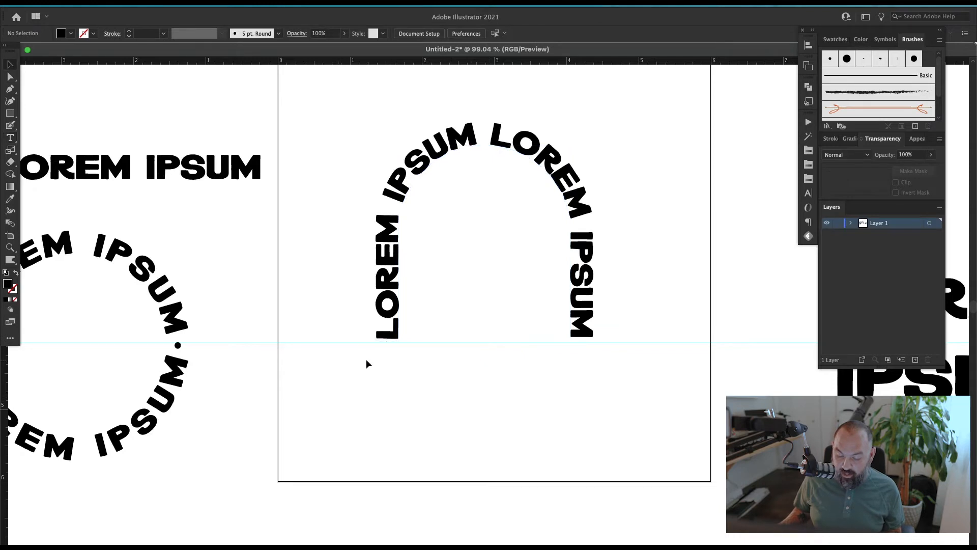
Step: Raise the guide to the first L's lower end and fine-tune the arch text so both ends align with it
left_click_drag(621, 349, 625, 338)
left_click(625, 338)
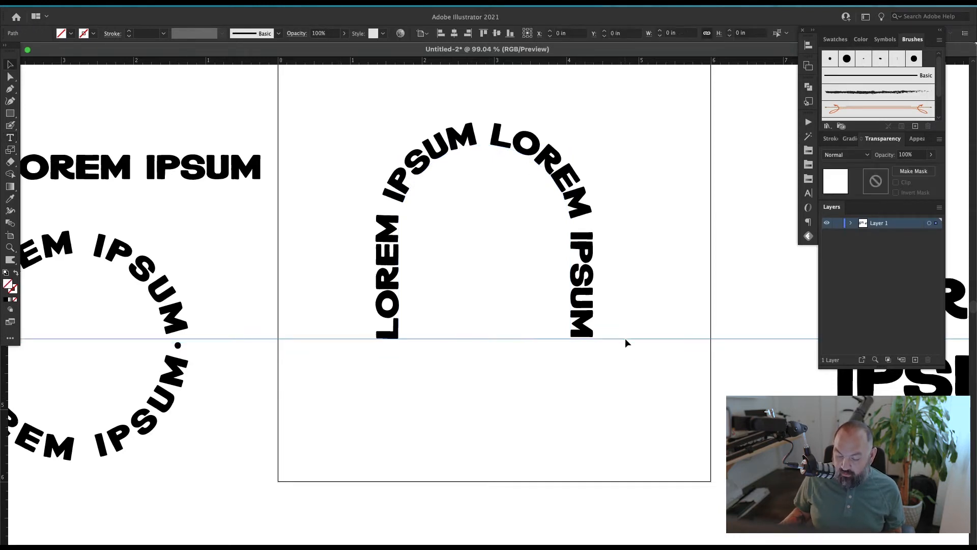
key("t")
left_click(393, 326)
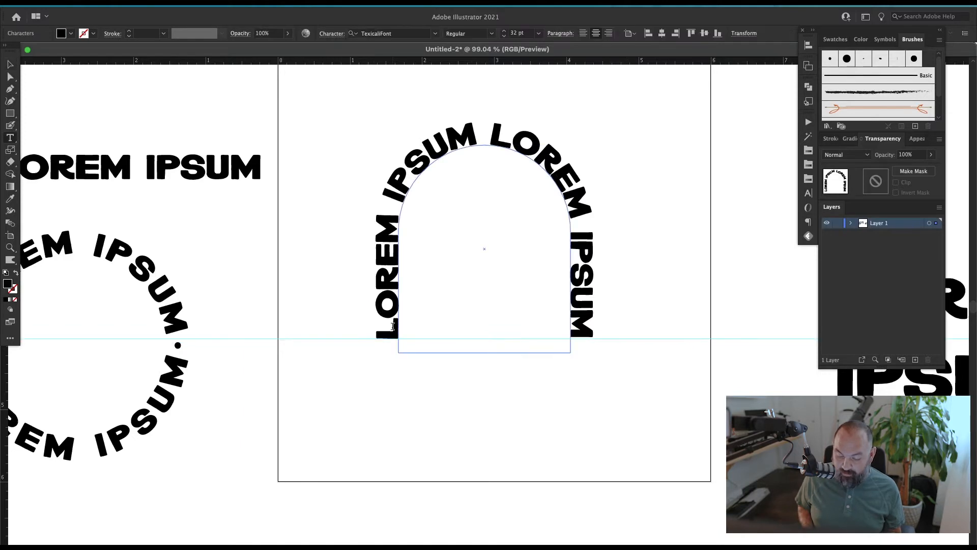
key("Escape")
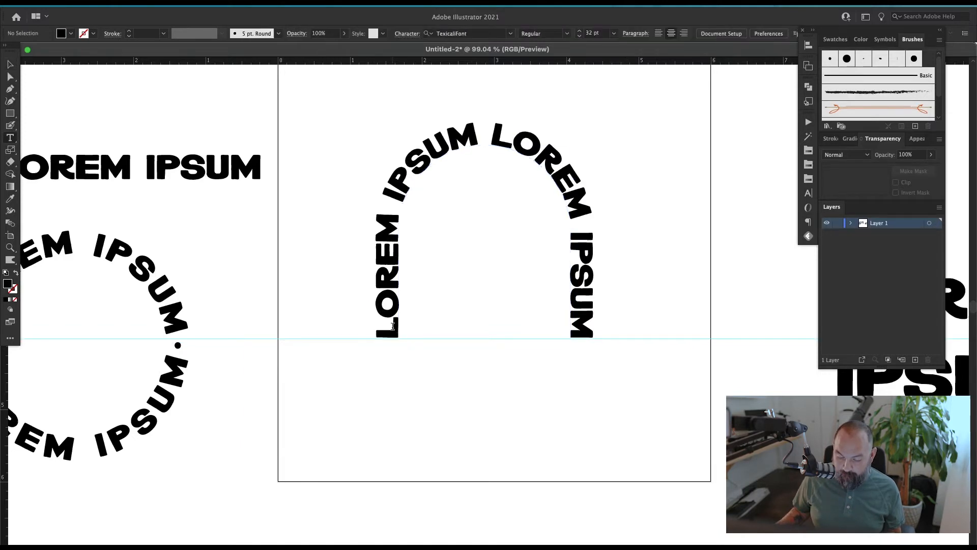
Step: Delete the horizontal guide below the arch text
key("Delete")
scroll(488, 335, "up", 2)
scroll(488, 336, "right", 1)
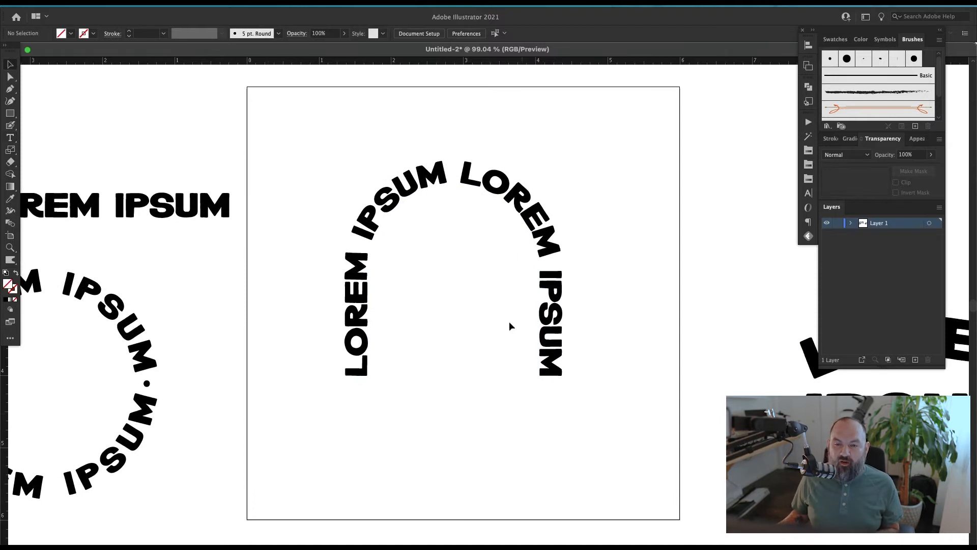
Step: Paste a LOREM IPSUM text below the arch and break it into two lines, LOREM above IPSUM
left_click_drag(428, 345, 401, 329)
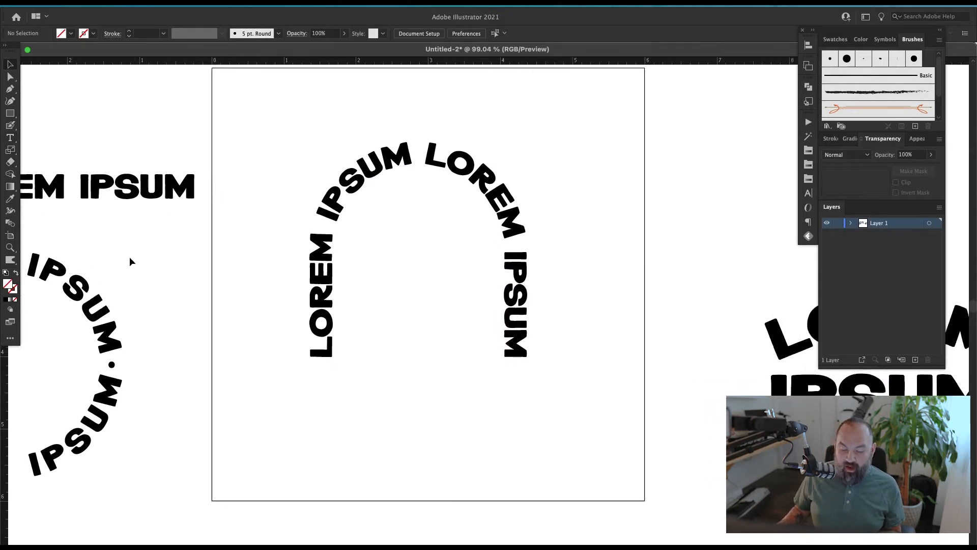
key("ctrl+v")
key("t")
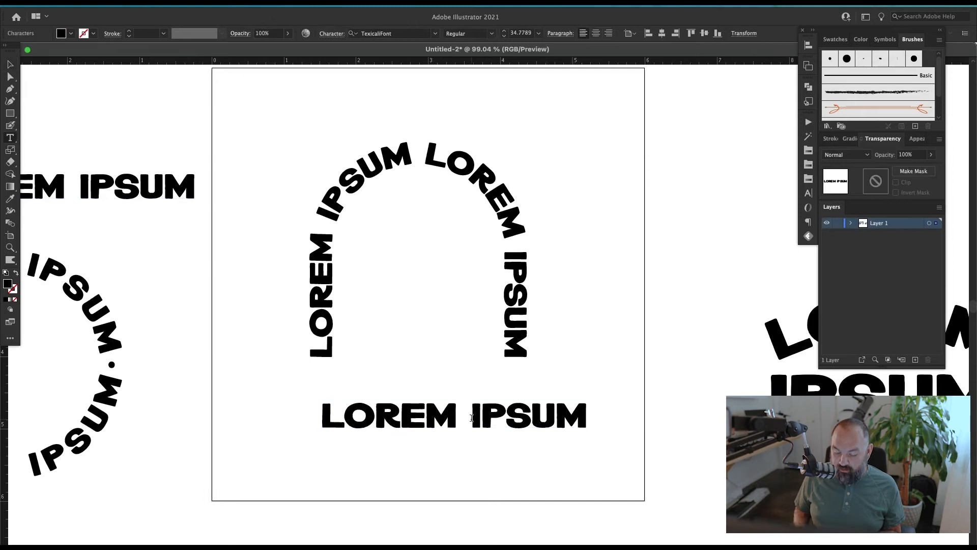
left_click(471, 418)
key("Return")
key("Escape")
left_click(430, 415)
type("v")
key("Escape")
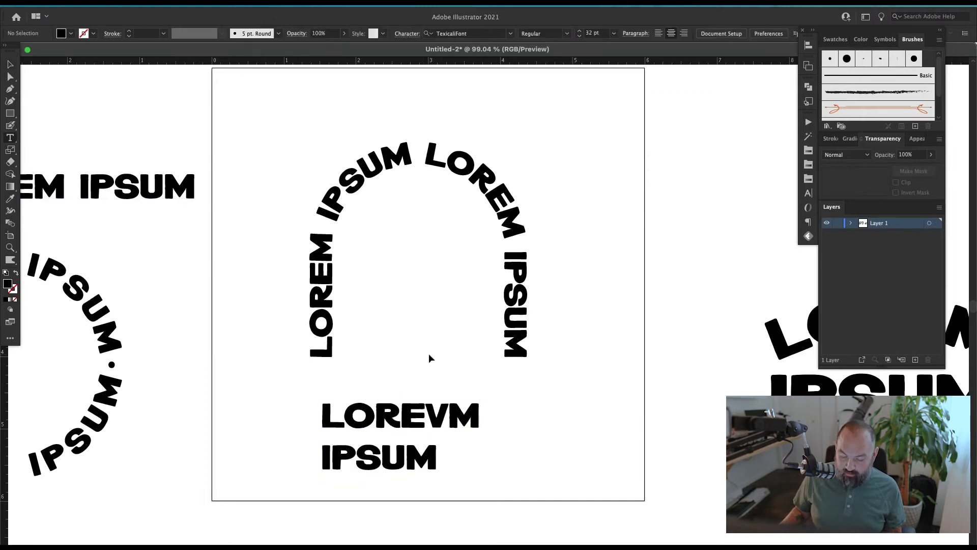
left_click_drag(451, 411, 426, 412)
key("BackSpace")
key("Escape")
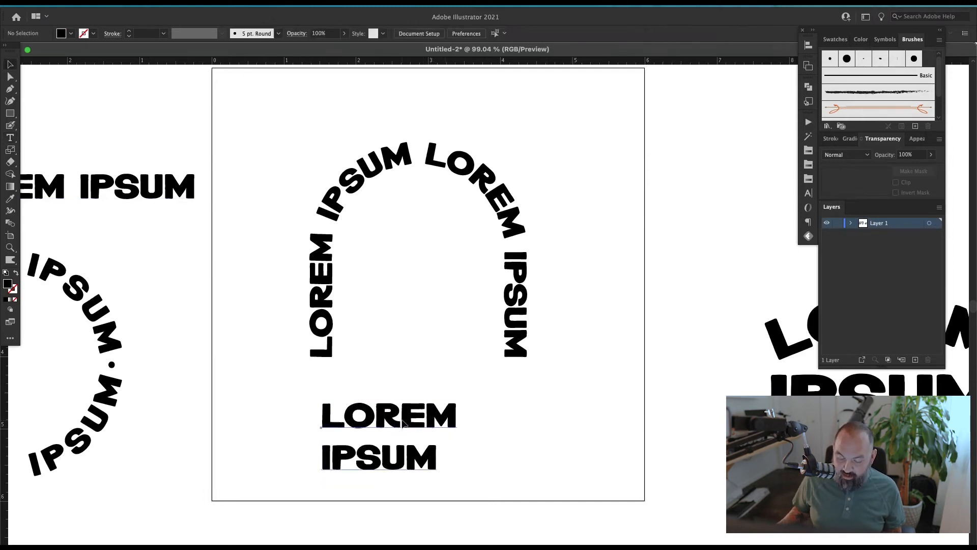
Step: Center-align the two-line LOREM IPSUM text and position it under the middle of the arch
left_click(596, 33)
left_click(181, 475)
left_click_drag(293, 430, 374, 409)
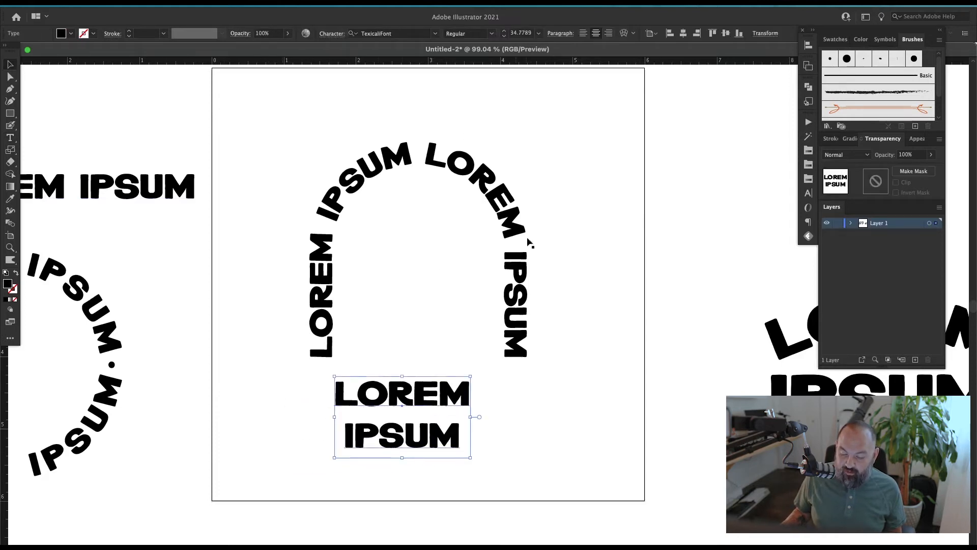
left_click_drag(395, 413, 401, 419)
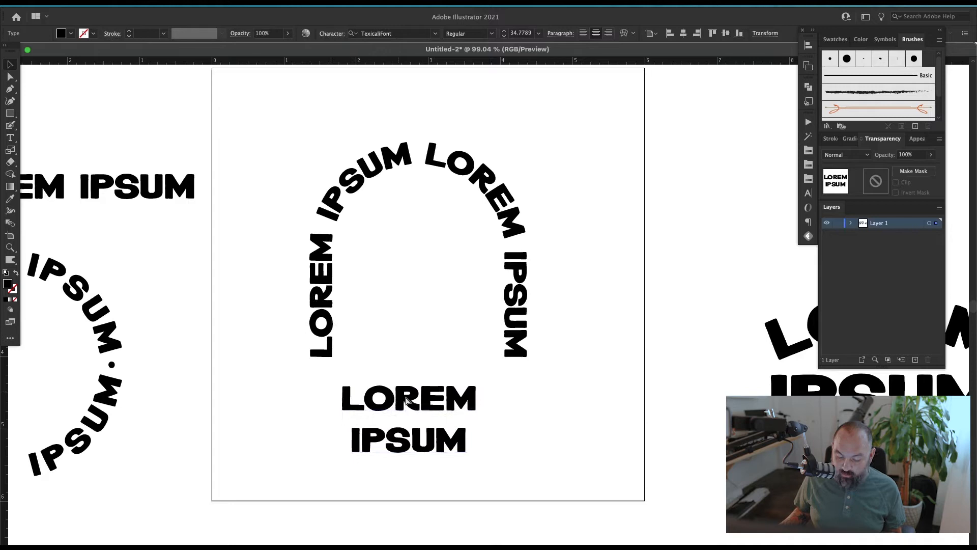
left_click_drag(407, 404, 414, 405)
Step: Match the two-line text's formatting to the arch text with the Eyedropper and move it inside the arch
key("i")
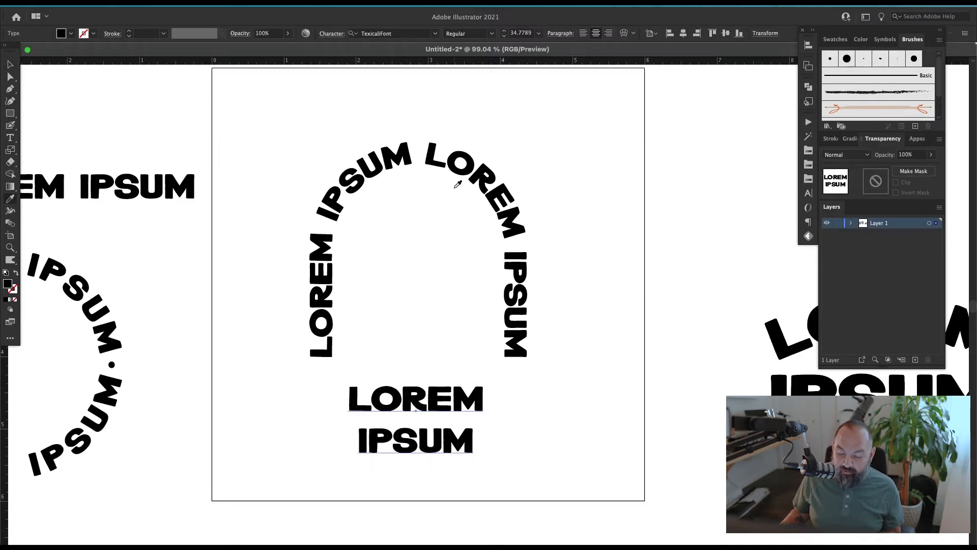
left_click(470, 157)
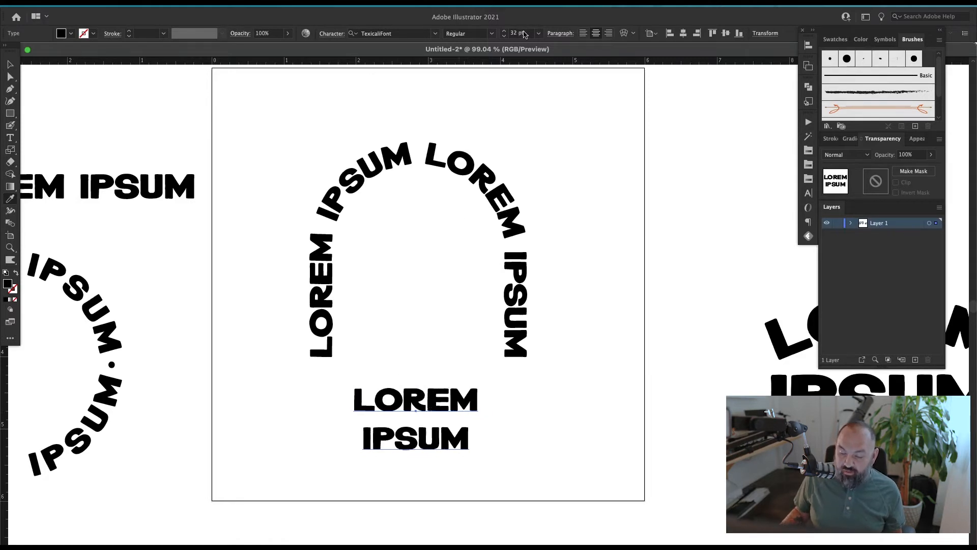
key("v")
left_click(407, 481)
left_click_drag(426, 395, 431, 223)
Step: Repeat the LOREM and IPSUM lines below the existing pair to fill the inside of the arch
key("t")
left_click(471, 277)
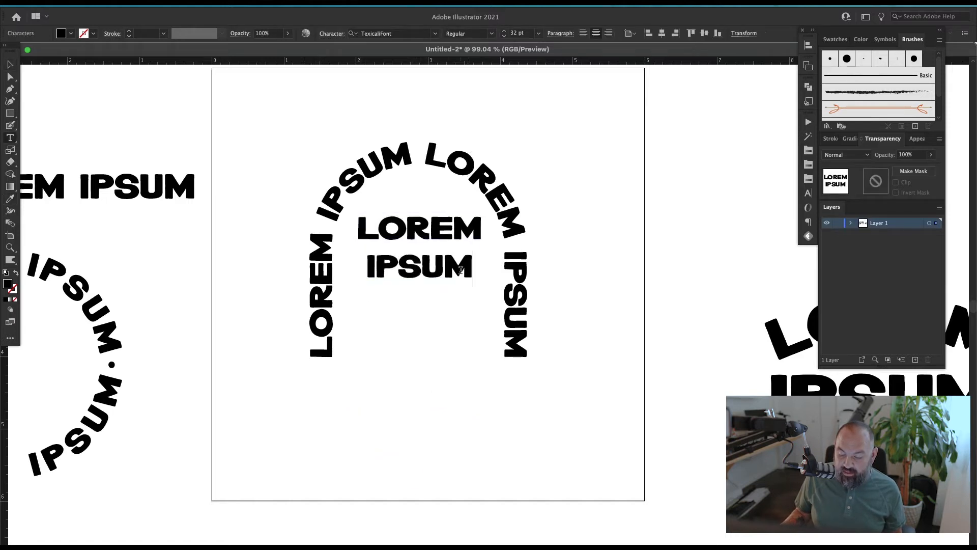
key("super+a")
key("super+c")
left_click(460, 271)
key("Return")
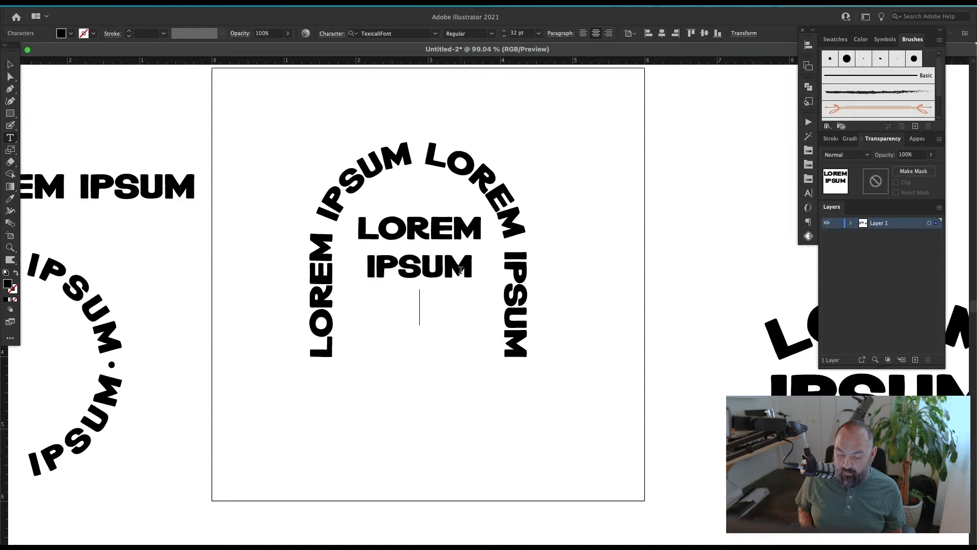
key("super+v")
key("Escape")
left_click(370, 427)
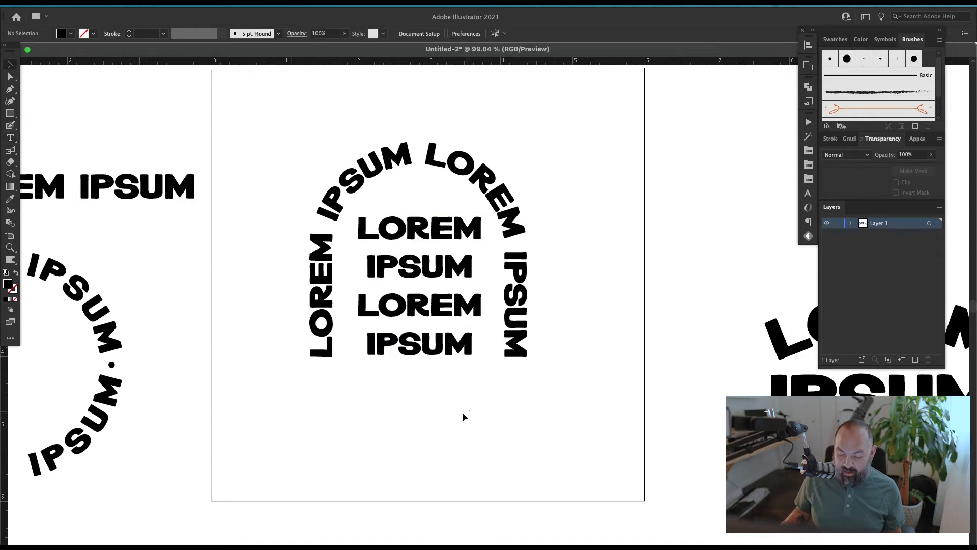
Step: Duplicate the stacked text below the arch and replace the copy's content with a single LOREM IPSUM line
key("a")
left_click_drag(432, 266, 432, 425)
key("t")
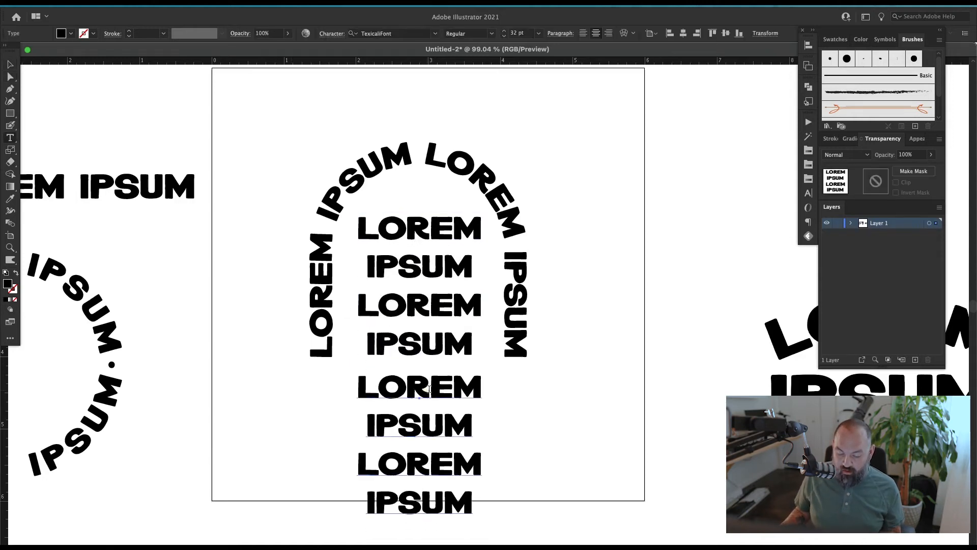
left_click(397, 389)
key("super+a")
type("LOREM I")
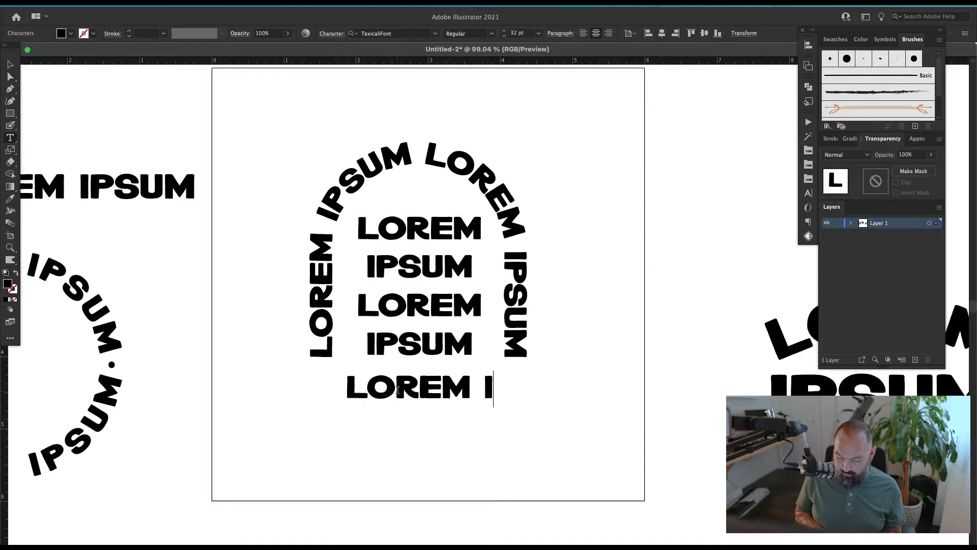
type("PSUM")
key("Escape")
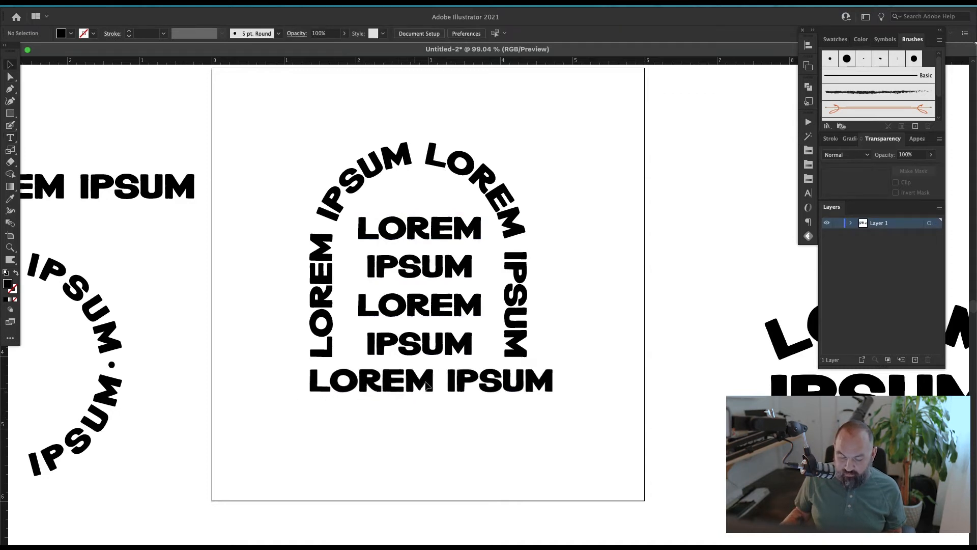
Step: Scale the single LOREM IPSUM line down to the arch's width and position it just below the arch
left_click(427, 384)
left_click_drag(555, 381, 483, 392)
key("super+shift+a")
left_click(519, 422)
left_click(599, 462)
left_click_drag(423, 376, 423, 380)
left_click(630, 362)
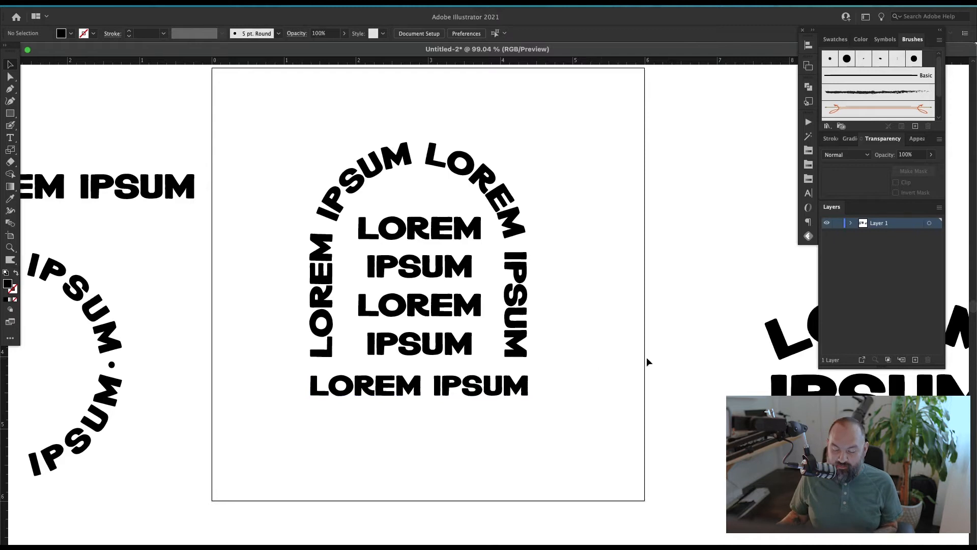
Step: Move the complete arch design off the artboard to above the curved LOREM over IPSUM design
key("super+minus")
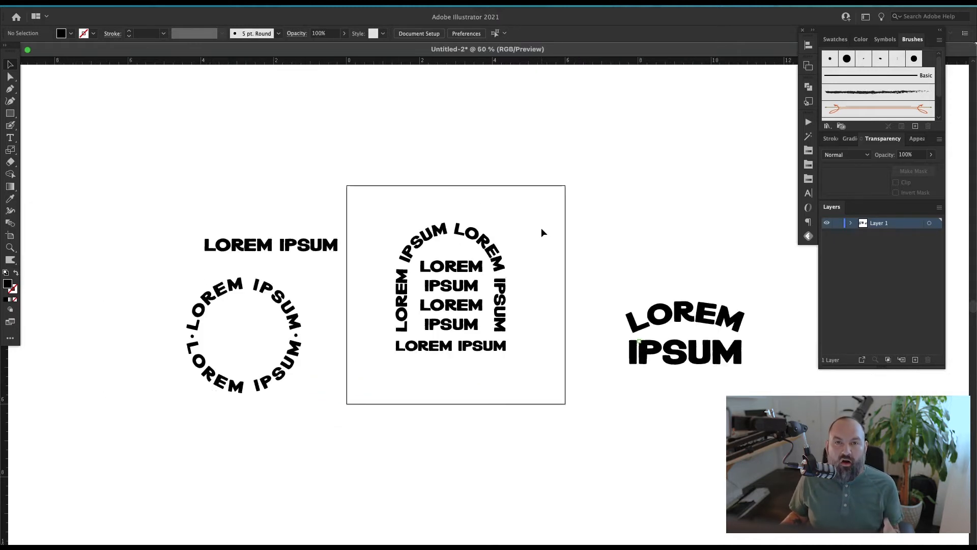
left_click_drag(541, 229, 387, 380)
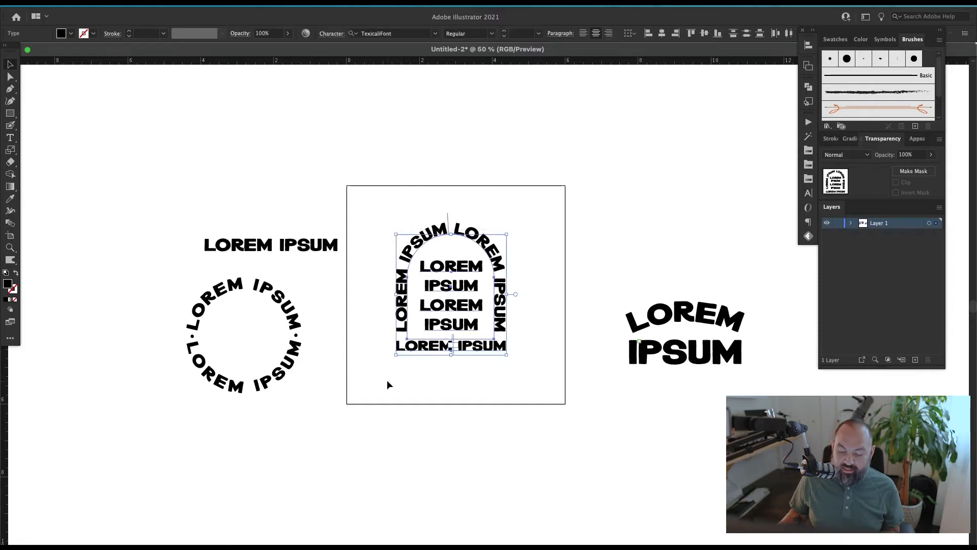
left_click_drag(450, 272, 674, 178)
left_click(521, 269)
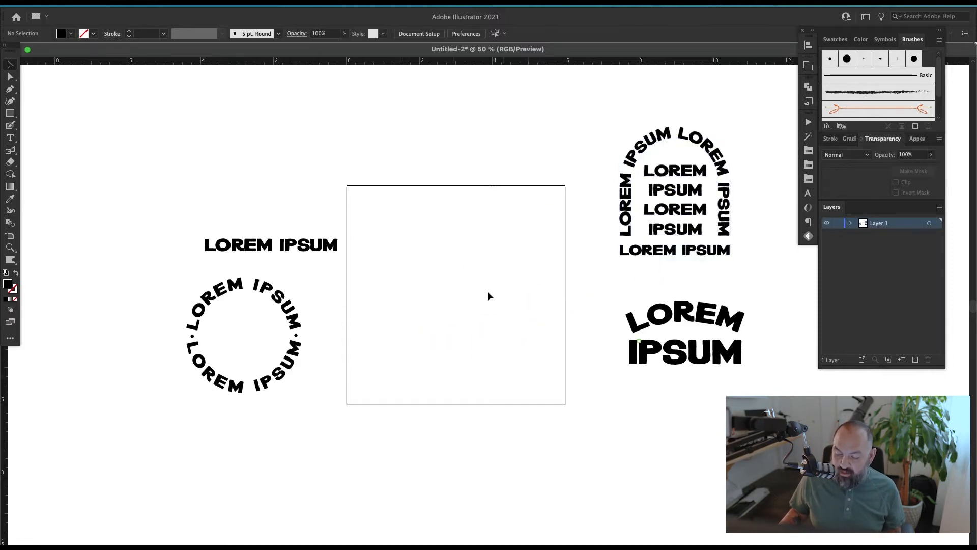
Step: Draw a wide ellipse about 3.29 by 0.96 in on the artboard and duplicate it directly below
left_click_drag(520, 275, 379, 438)
key("v")
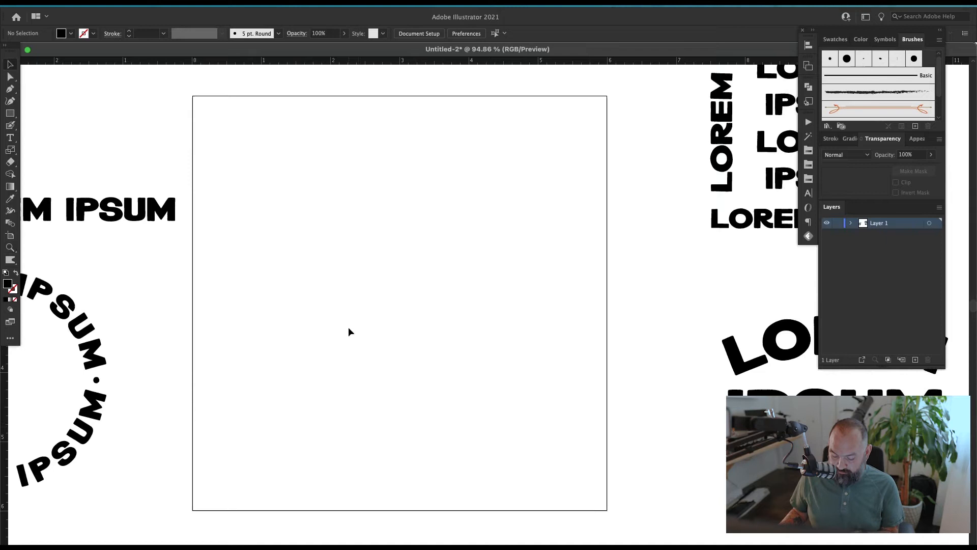
left_click_drag(280, 195, 508, 262)
key("v")
left_click(454, 263)
left_click_drag(427, 237, 433, 340, "alt+shift")
Step: Turn the lower ellipse into a type path and enter LOREM IPSUM along its upper arc
key("t")
left_click(396, 366)
type("LORE")
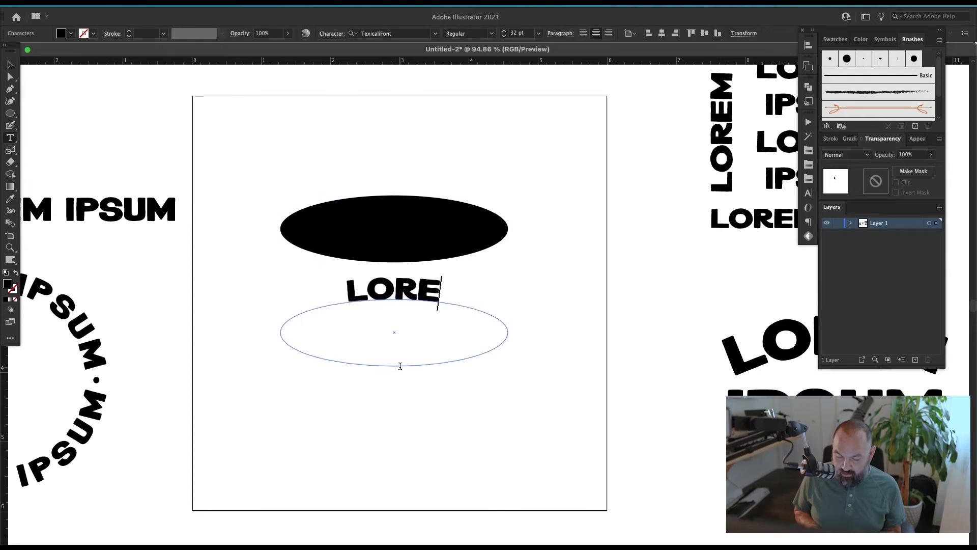
type("M IPSU")
key("BackSpace")
type("IPSUM")
key("Escape")
Step: Enter LOREM IPSUM as path text on the upper ellipse and shift the lower curved text down clear of it
left_click(405, 264, "super")
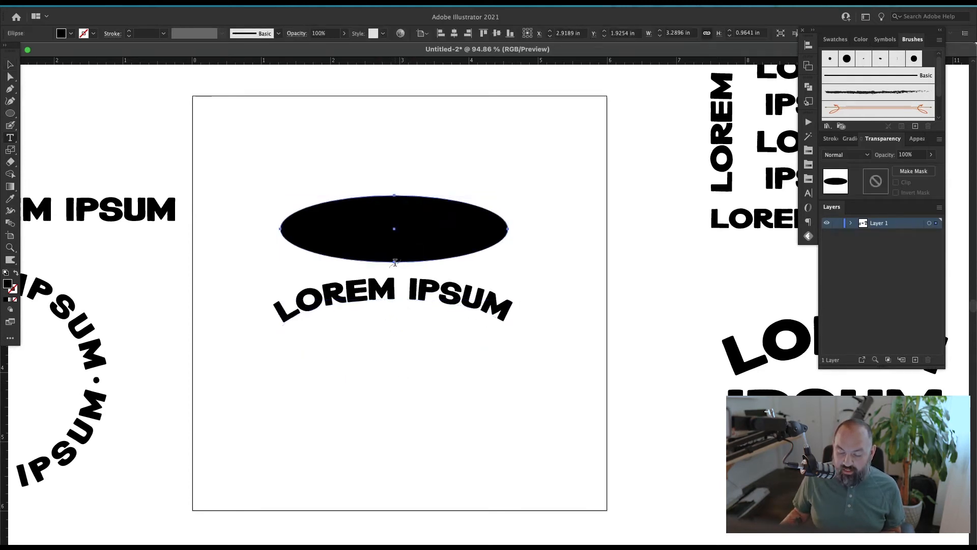
left_click(394, 193)
type("LOREM ")
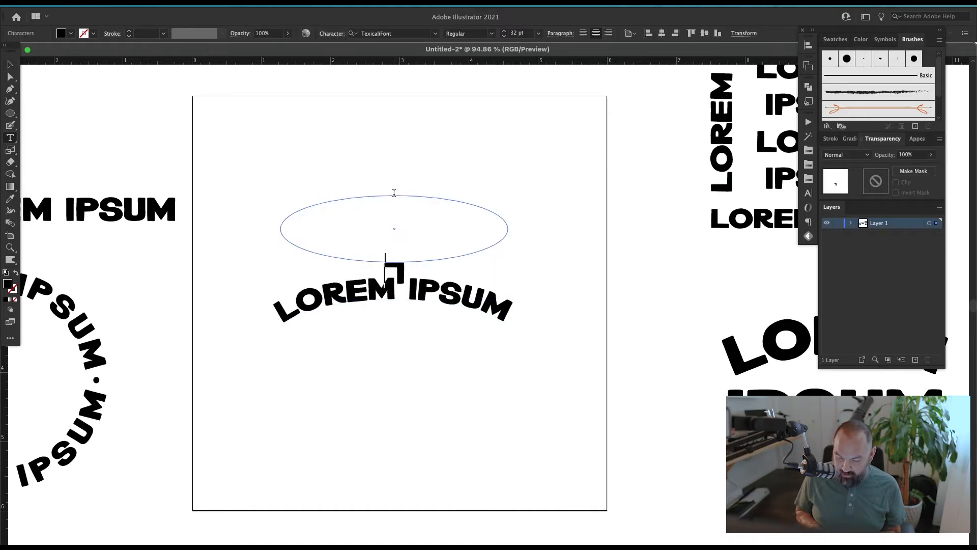
type("IPSUM")
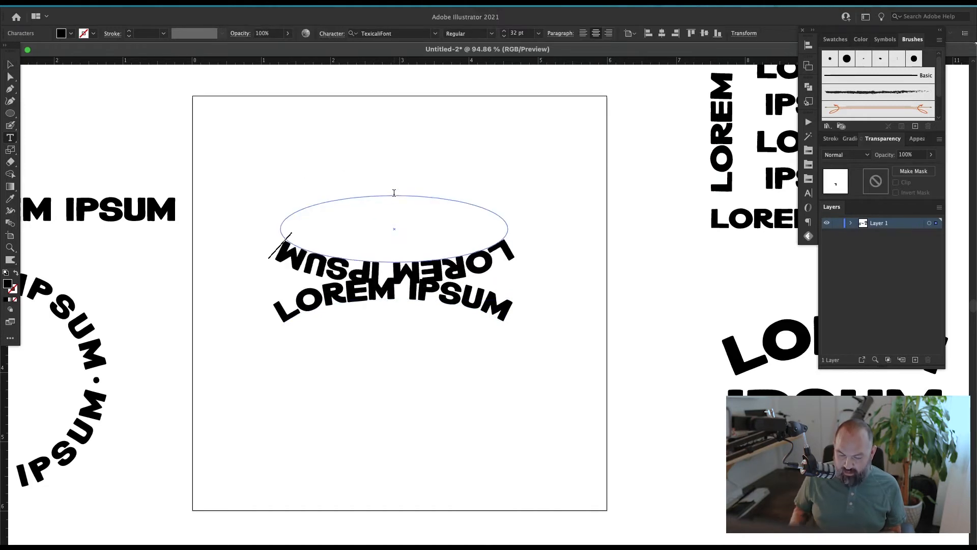
key("Escape")
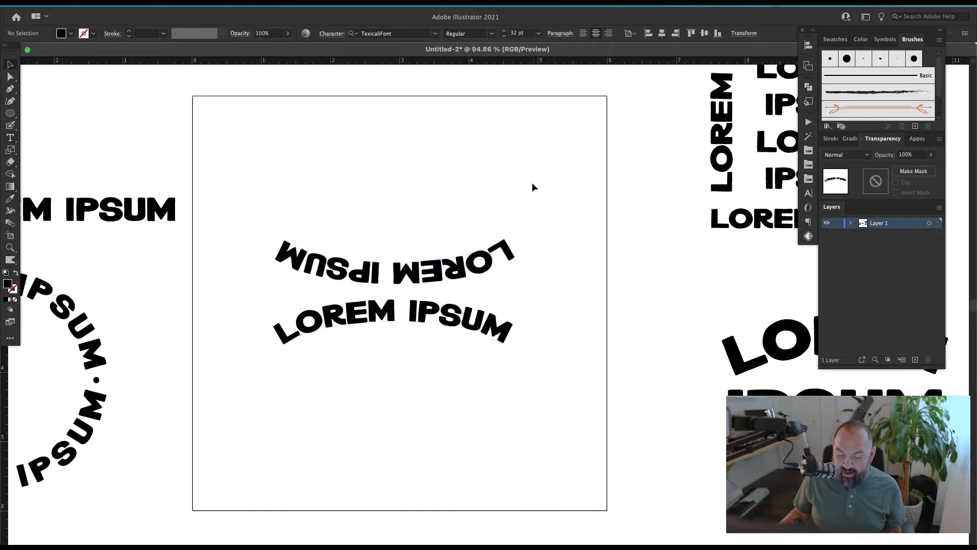
Step: Set Align to Path to Center for both curved LOREM IPSUM texts in Type on a Path Options
left_click_drag(533, 189, 306, 392)
left_click(159, 6)
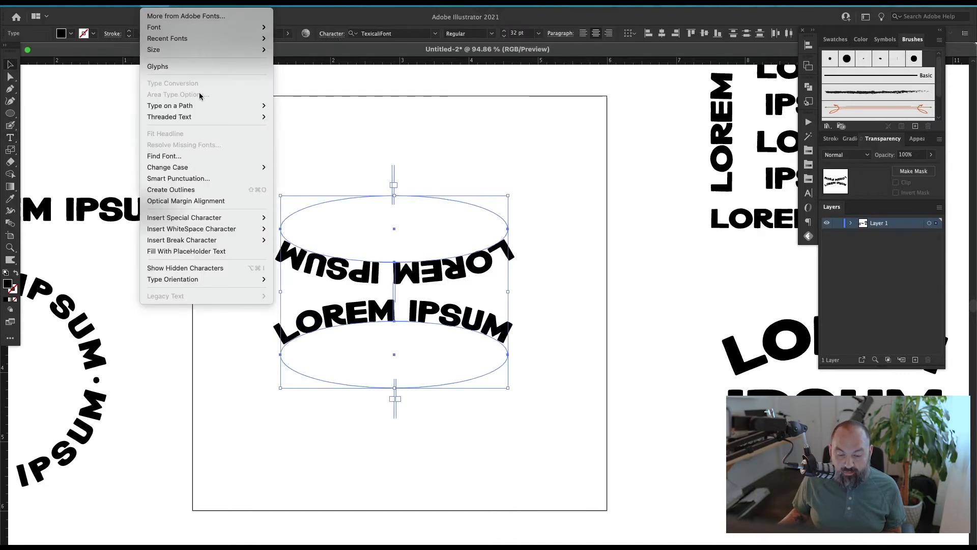
mouse_move(204, 105)
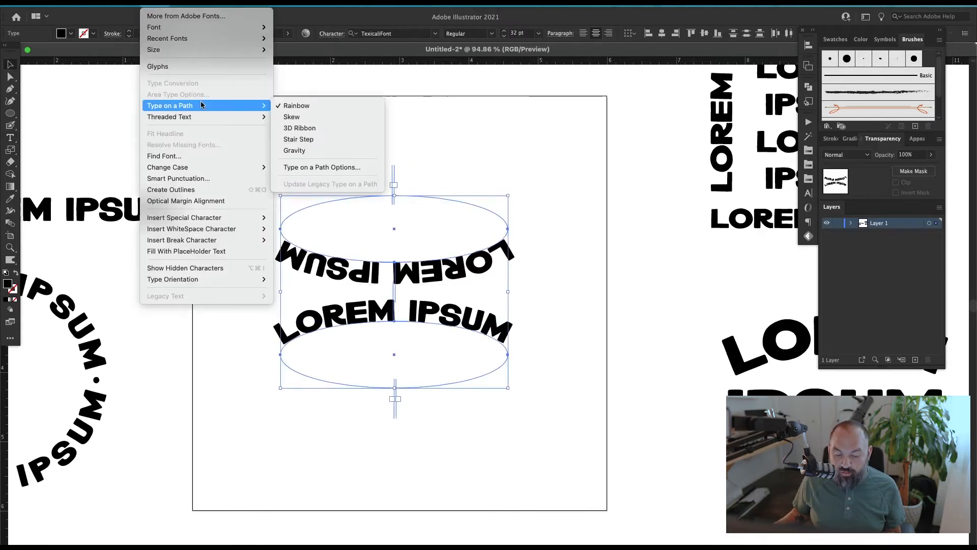
left_click(320, 168)
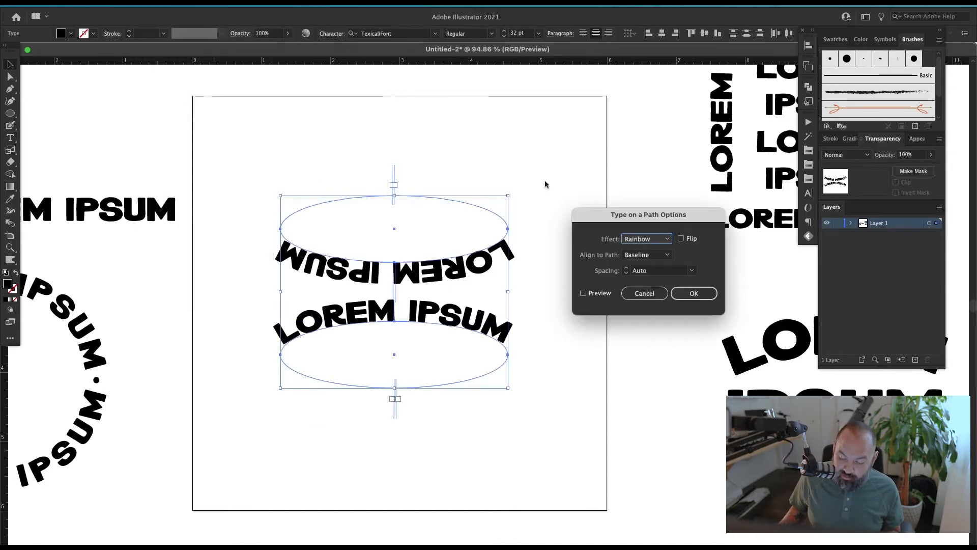
left_click(667, 253)
left_click(654, 287)
left_click(583, 293)
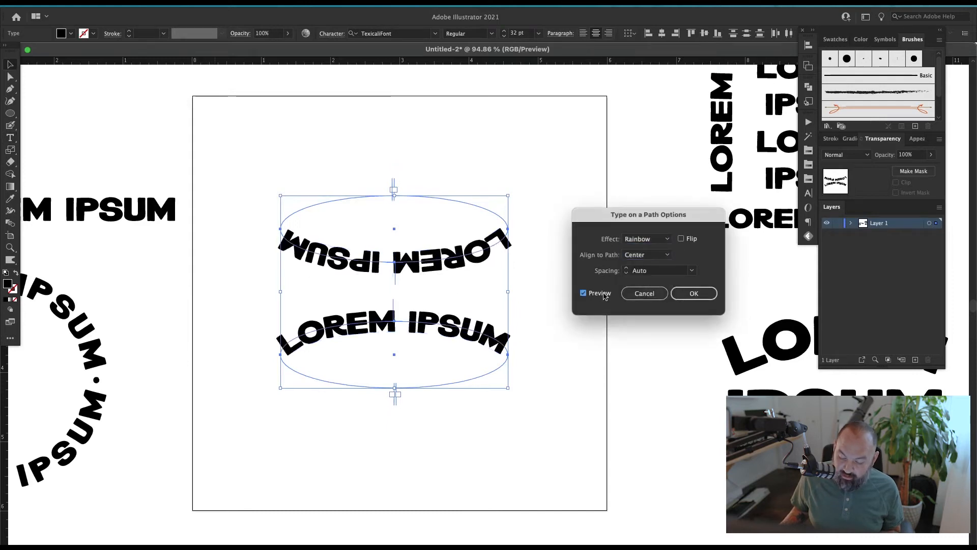
left_click(703, 297)
Step: Flip the upper curved LOREM IPSUM text on its path in Type on a Path Options
left_click(515, 286)
left_click_drag(462, 259, 460, 260)
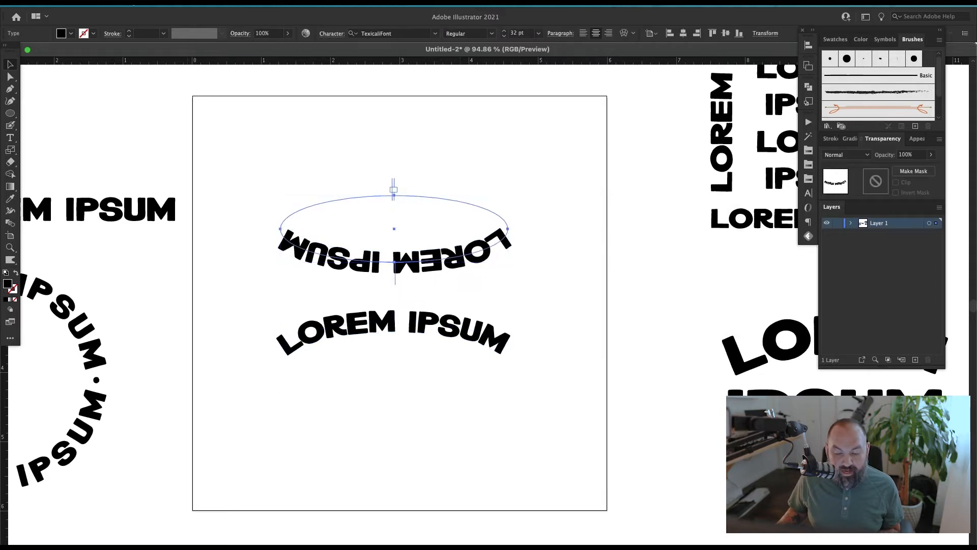
left_click(151, 5)
mouse_move(218, 105)
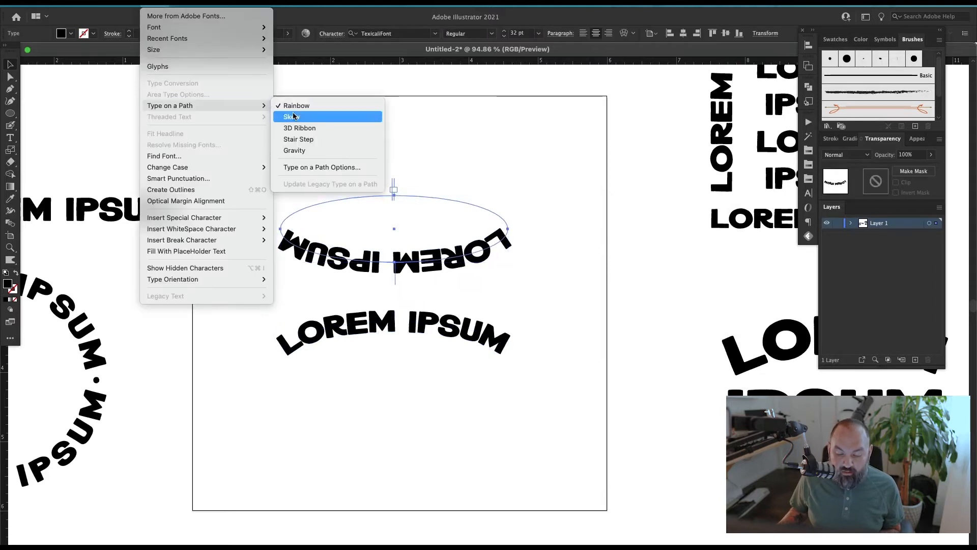
left_click(315, 167)
left_click(681, 239)
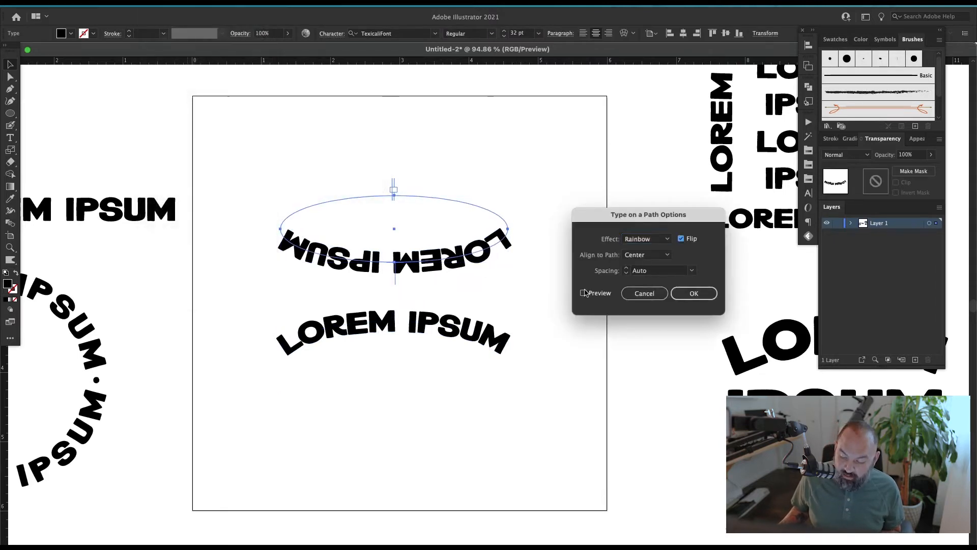
left_click(583, 292)
left_click(693, 294)
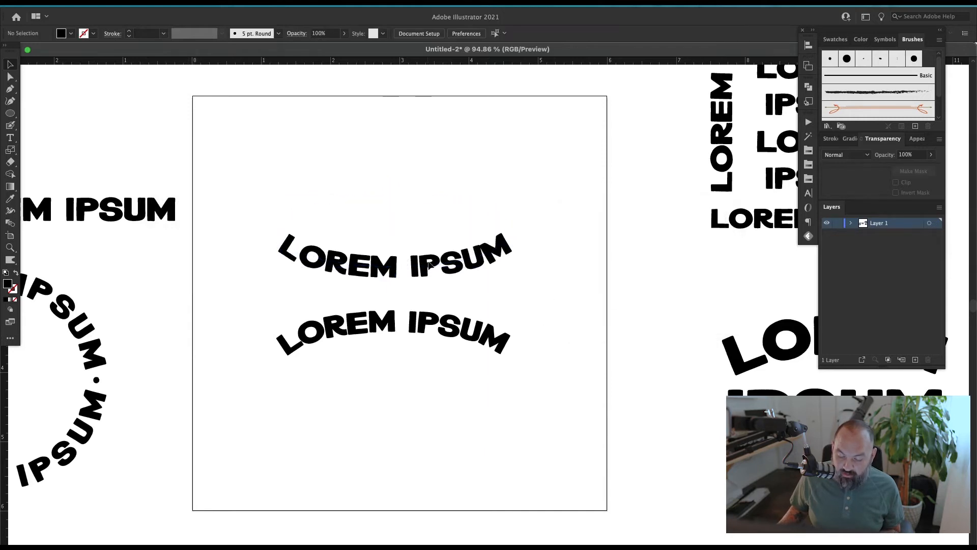
Step: Adjust the spacing between the two curved texts and place a straight LOREM IPSUM line between them
left_click(557, 247)
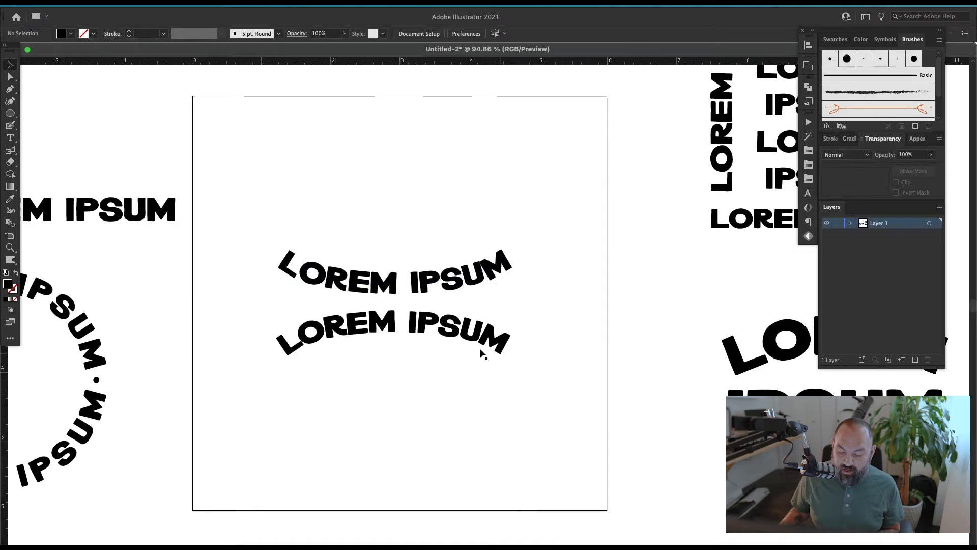
left_click(450, 331)
left_click(558, 338)
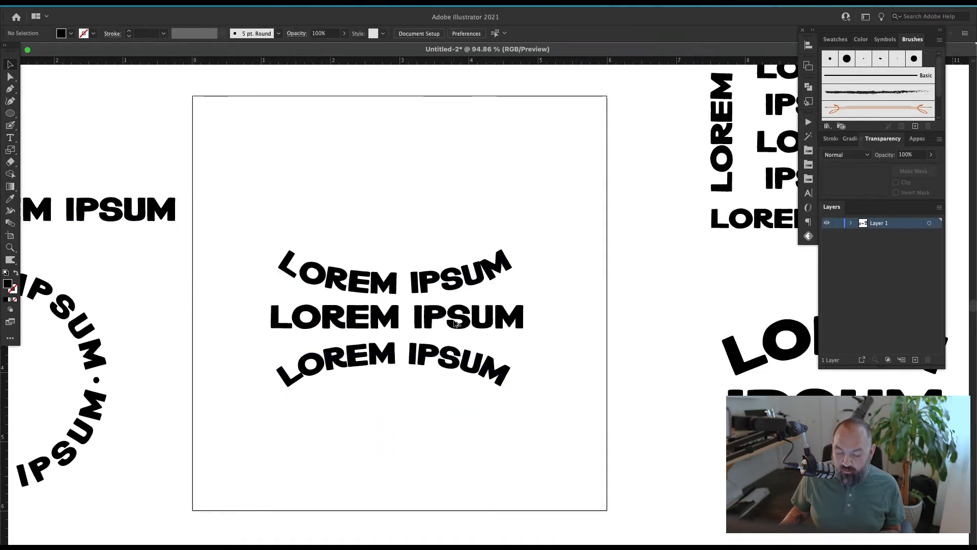
Step: Remove the word LOREM from the straight middle line, keeping only IPSUM
double_click(451, 322)
left_click_drag(413, 318, 229, 316)
key("BackSpace")
key("Escape")
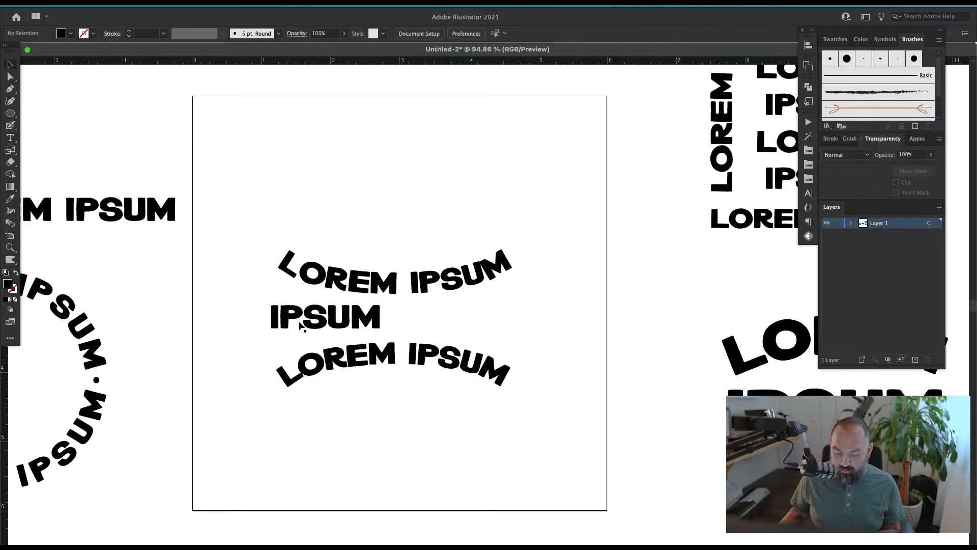
Step: Enlarge the straight IPSUM text and fit it between the curved texts, lowering the bottom curve to make room
left_click_drag(326, 318, 402, 318)
left_click_drag(458, 300, 590, 245)
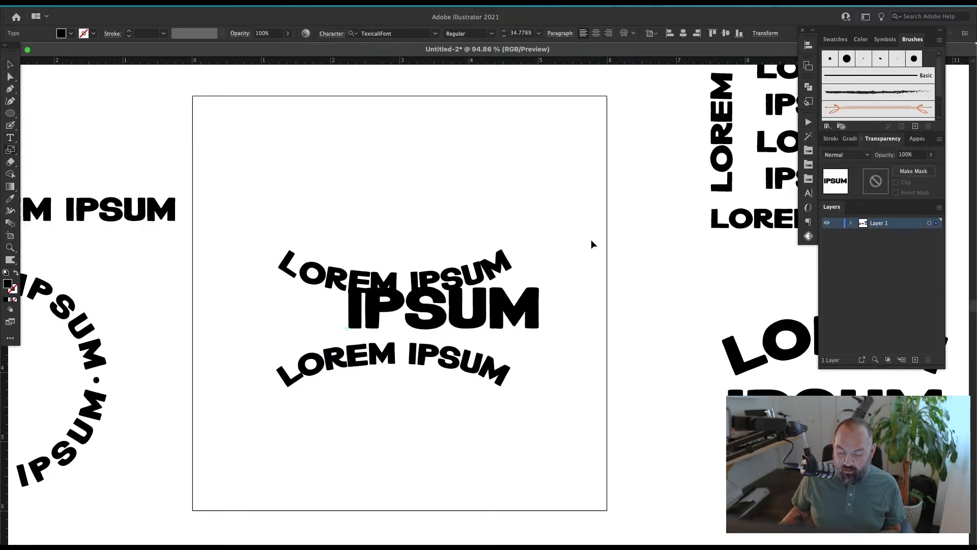
left_click_drag(394, 359, 396, 398)
left_click_drag(466, 319, 401, 347)
key("super+shift+a")
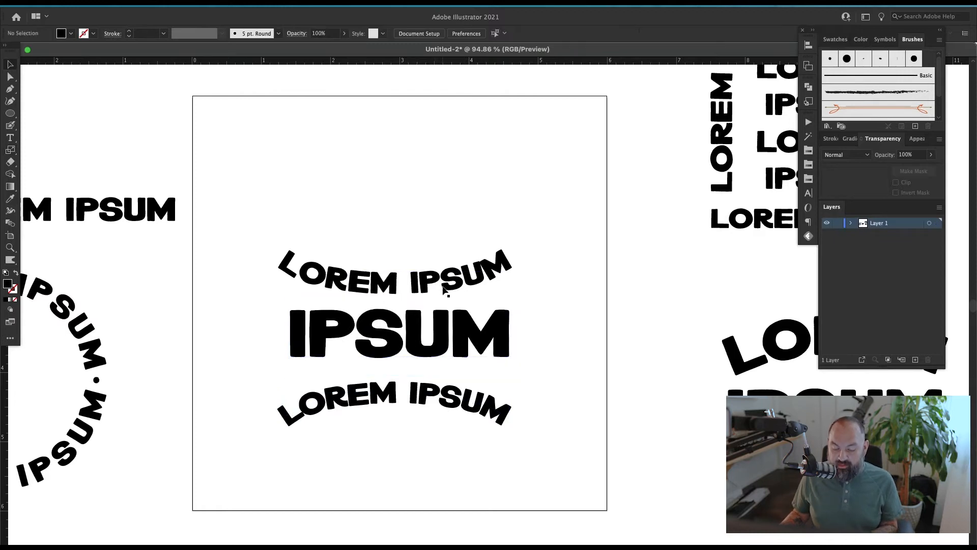
Step: Replace the upper curved LOREM IPSUM text with COWGIRLS
key("t")
left_click_drag(444, 286, 288, 272)
key("super+a")
type("COWGI")
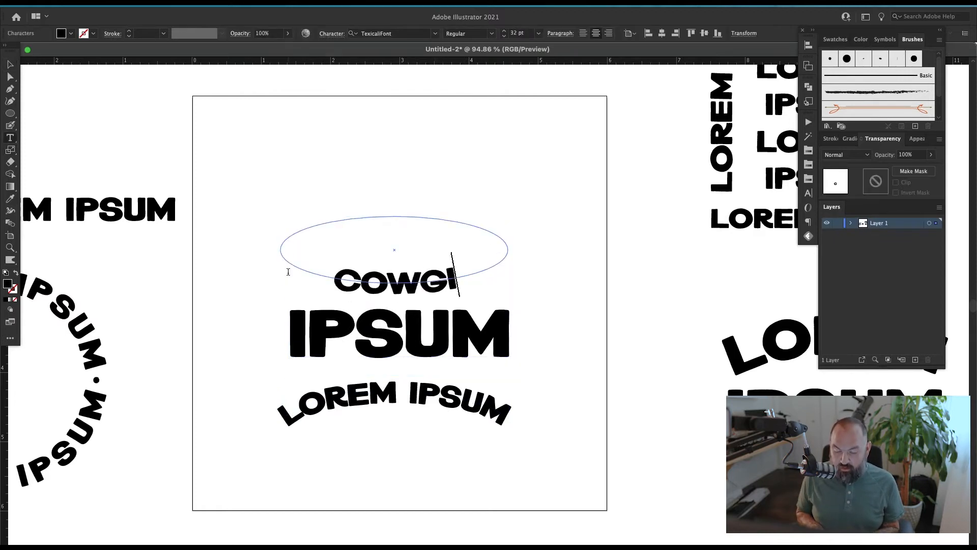
type("RLS")
key("Escape")
Step: Replace the straight IPSUM text with COFFEE and center it between the two curved texts
left_click_drag(438, 333, 340, 334)
key("super+a")
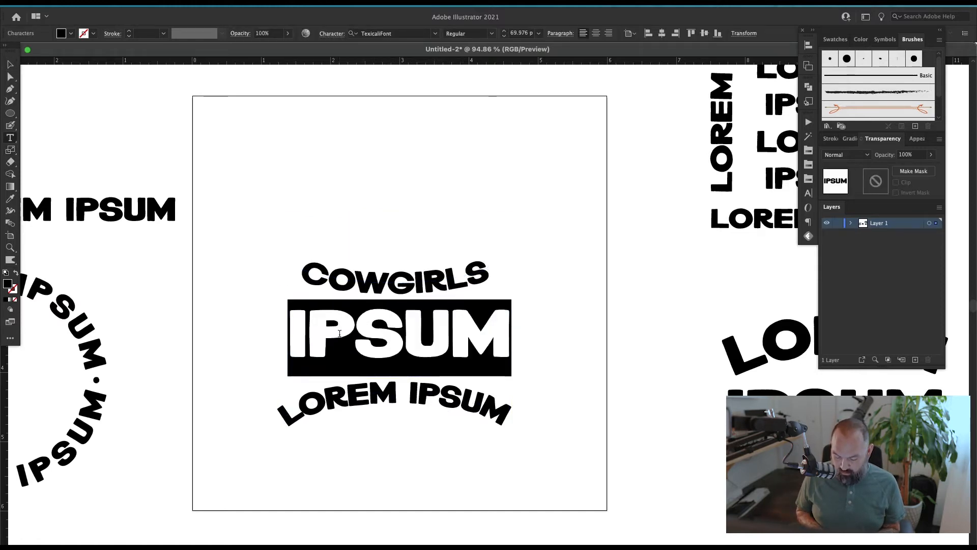
type("COFFEE")
key("Escape")
key("super+shift+a")
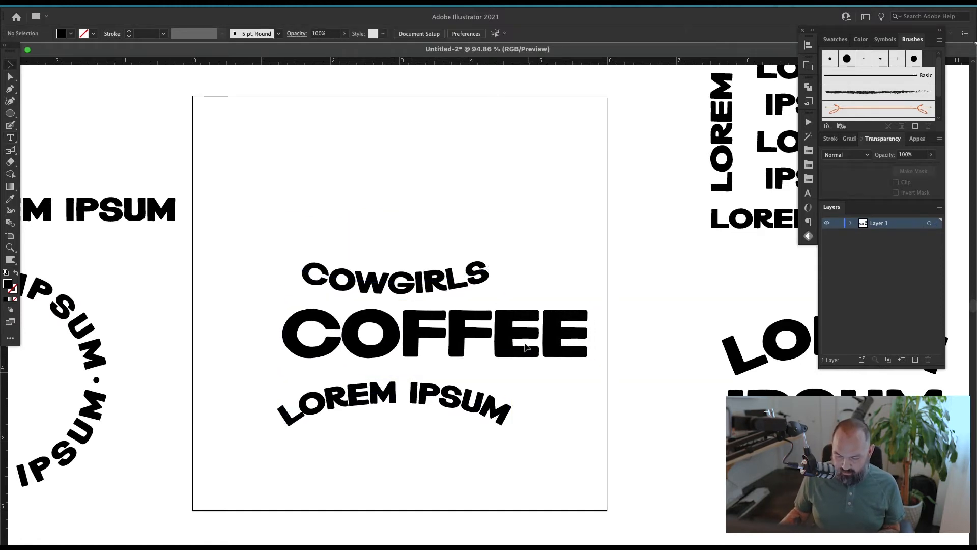
left_click_drag(526, 346, 485, 345)
Step: Replace the lower curved LOREM IPSUM text with COMPANY
key("t")
left_click(444, 401)
key("super+a")
type("COMPANY")
key("Escape")
key("super+shift+a")
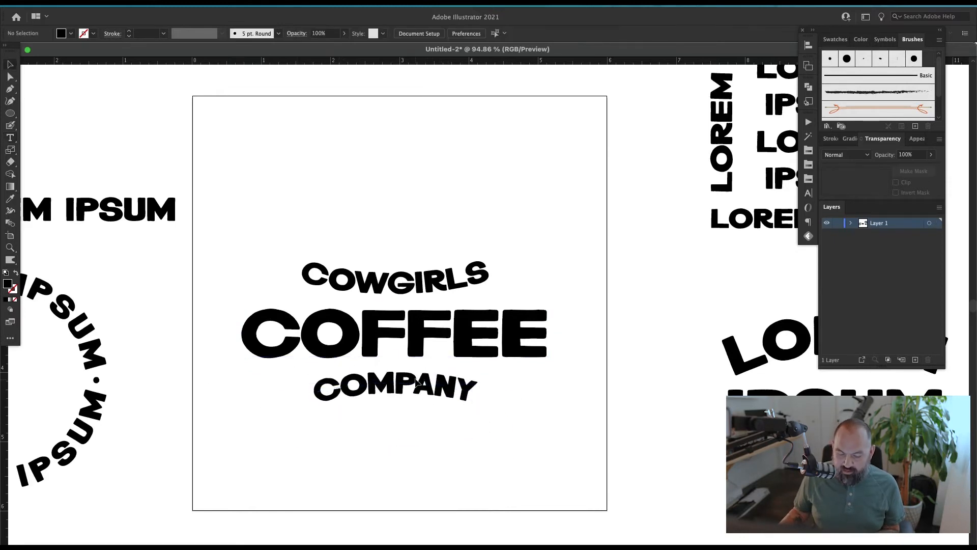
Step: Move the curved COWGIRLS and COMPANY texts closer to COFFEE and reduce the font size of both
left_click_drag(416, 382, 415, 380)
left_click_drag(417, 285, 417, 291)
left_click(398, 379, "shift")
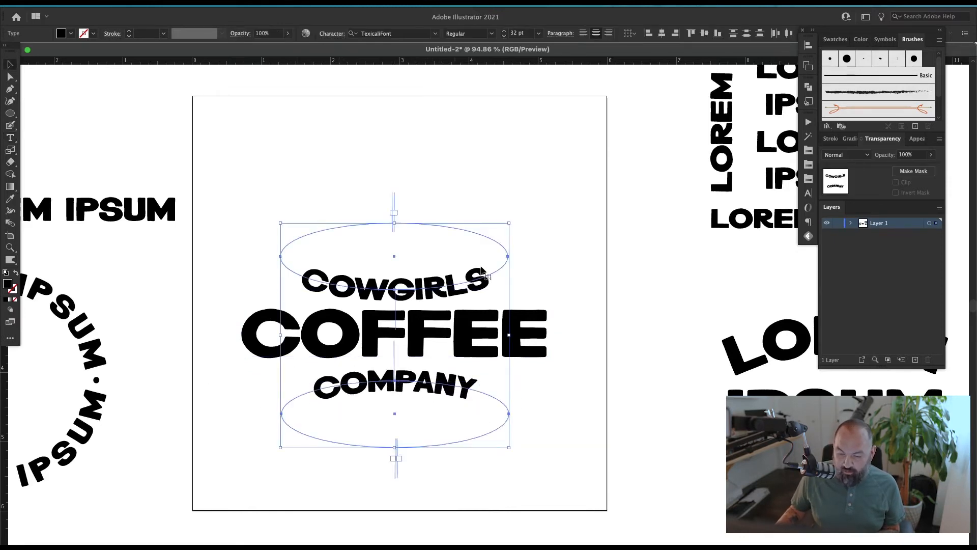
double_click(504, 37)
left_click(504, 37)
left_click(504, 36)
left_click(504, 37)
left_click(504, 37)
left_click(505, 36)
left_click(504, 36)
key("super+shift+a")
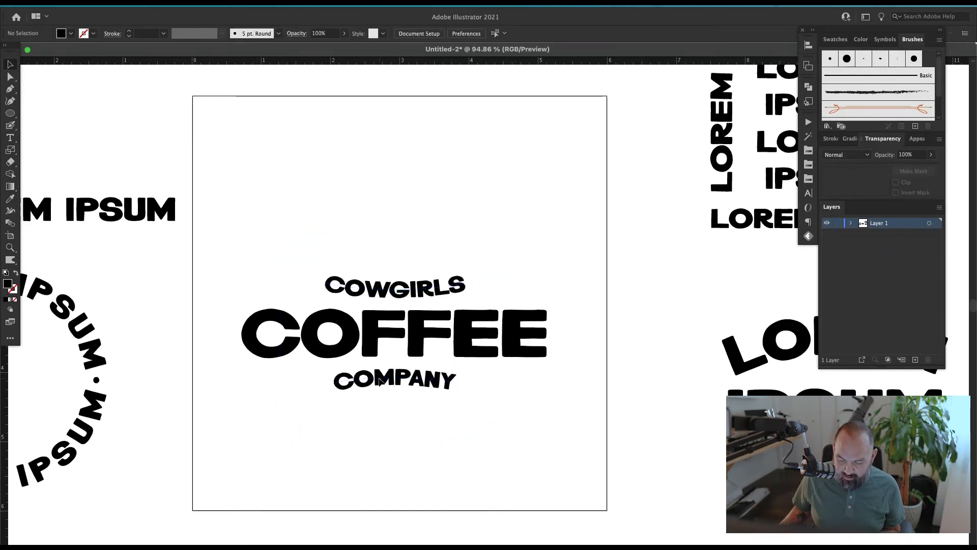
Step: Set the curved COWGIRLS and COMPANY texts to 24 pt and widen their letter spacing to spread them along the curves
left_click(377, 385)
left_click(411, 291, "shift")
key("super+shift+period")
key("alt+Right")
key("alt+Right")
key("alt+Right")
key("alt+Right")
key("alt+Right")
key("alt+Right")
key("alt+Right")
key("alt+Right")
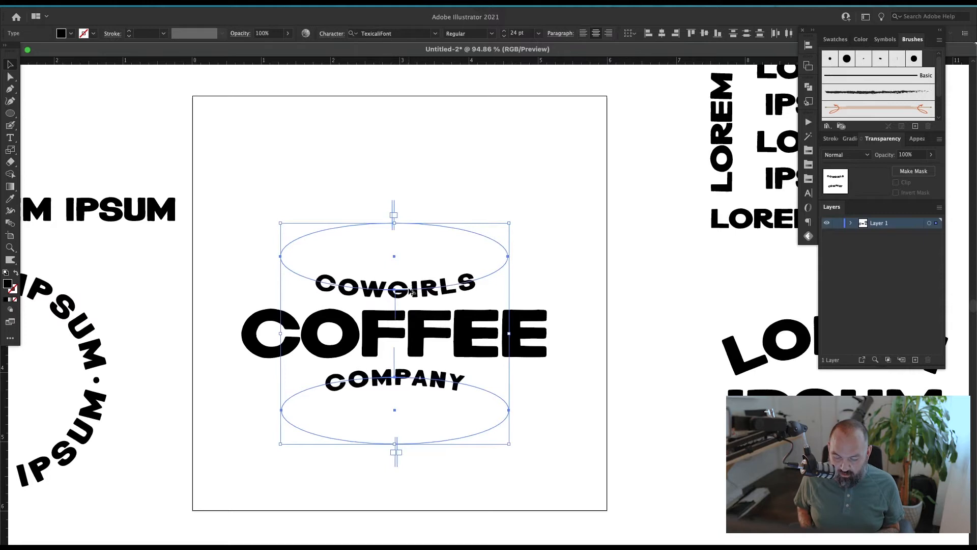
key("alt+Right")
key("alt+Right")
key("alt+Right")
key("alt+Right")
key("alt+Right")
key("alt+Right")
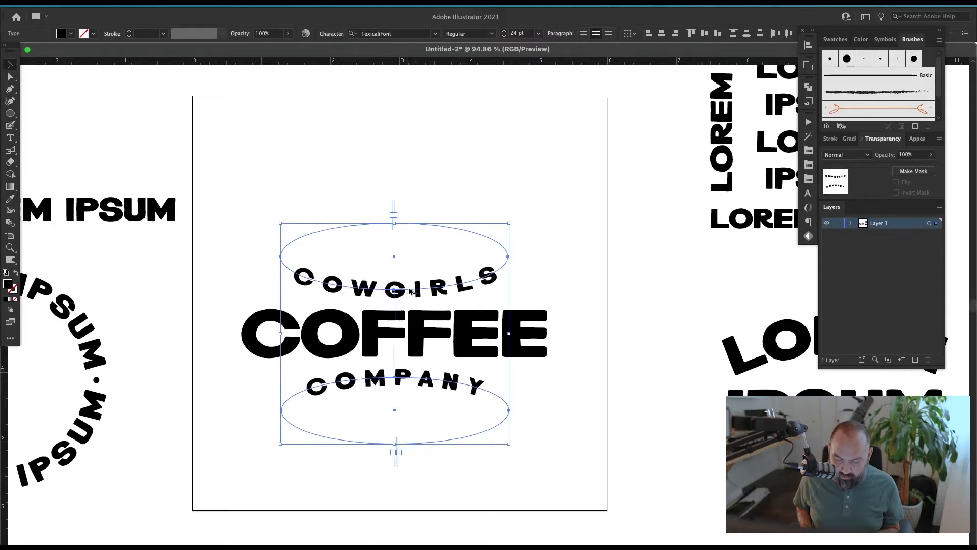
key("super+shift+a")
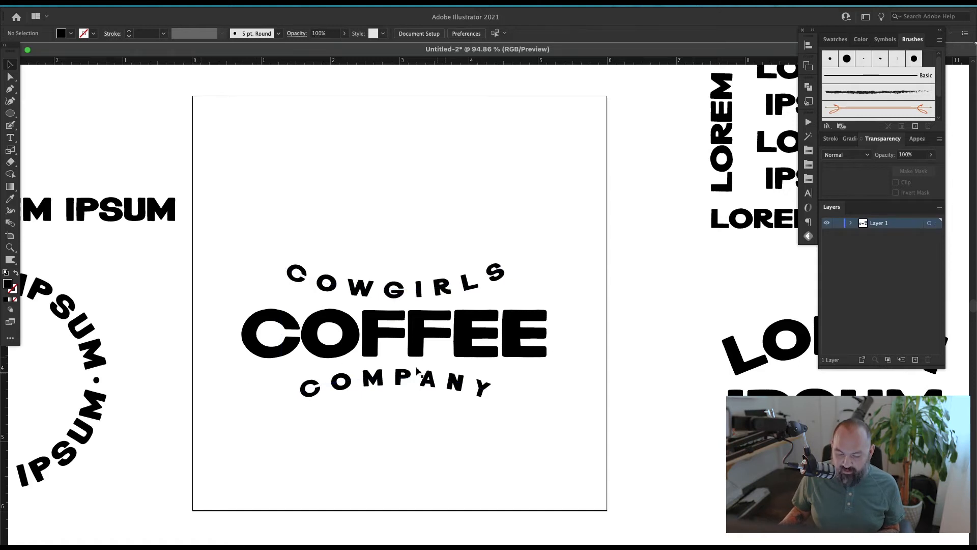
Step: Move the complete COWGIRLS COFFEE COMPANY design off the artboard to below the circular LOREM IPSUM text
scroll(445, 356, "down", 2)
scroll(445, 356, "right", 2)
left_click_drag(429, 417, 424, 184)
key("super+minus")
key("super+minus")
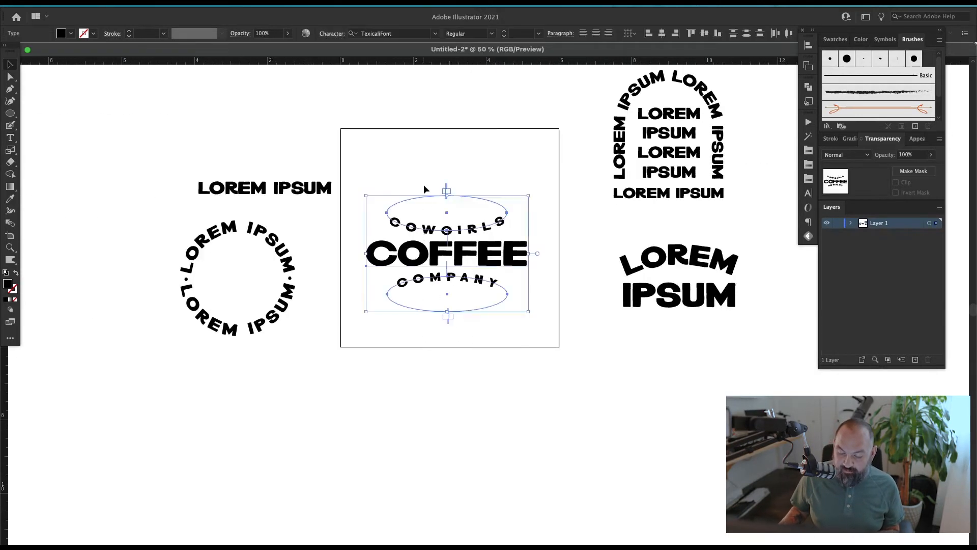
left_click_drag(468, 255, 225, 440)
left_click(459, 471)
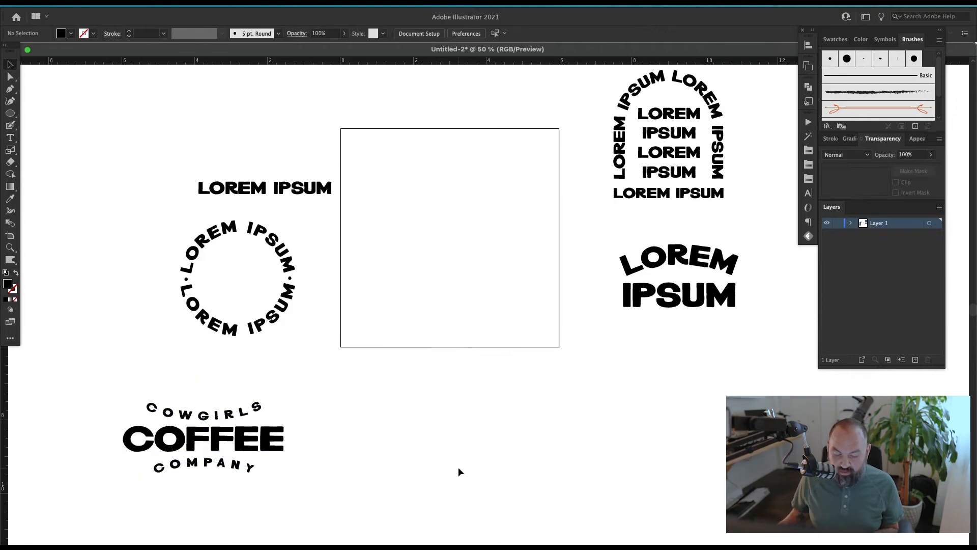
left_click_drag(437, 266, 430, 282)
key("z")
left_click_drag(624, 120, 249, 428)
left_click_drag(322, 423, 205, 369)
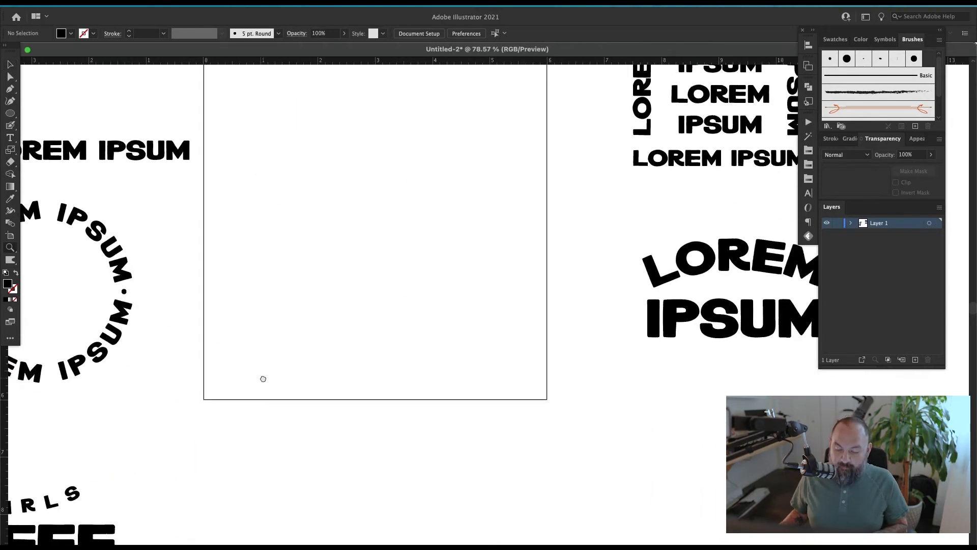
left_click_drag(262, 376, 269, 417)
key("m")
left_click_drag(292, 196, 503, 407)
left_click(430, 327)
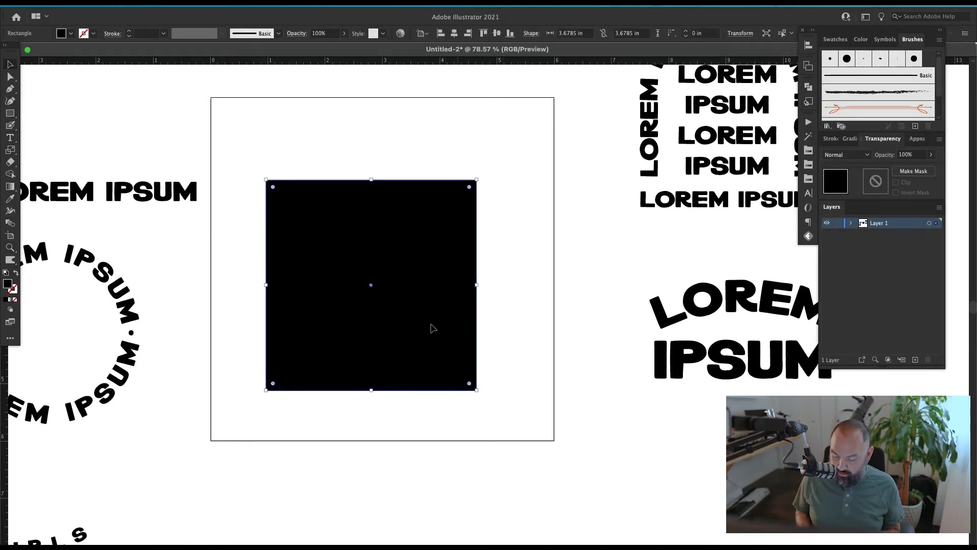
key("Delete")
Step: Duplicate the straight LOREM IPSUM text onto the empty artboard and place the copy near the artboard's top edge
left_click_drag(170, 198, 461, 205)
left_click_drag(498, 289, 741, 371)
left_click_drag(331, 276, 241, 269)
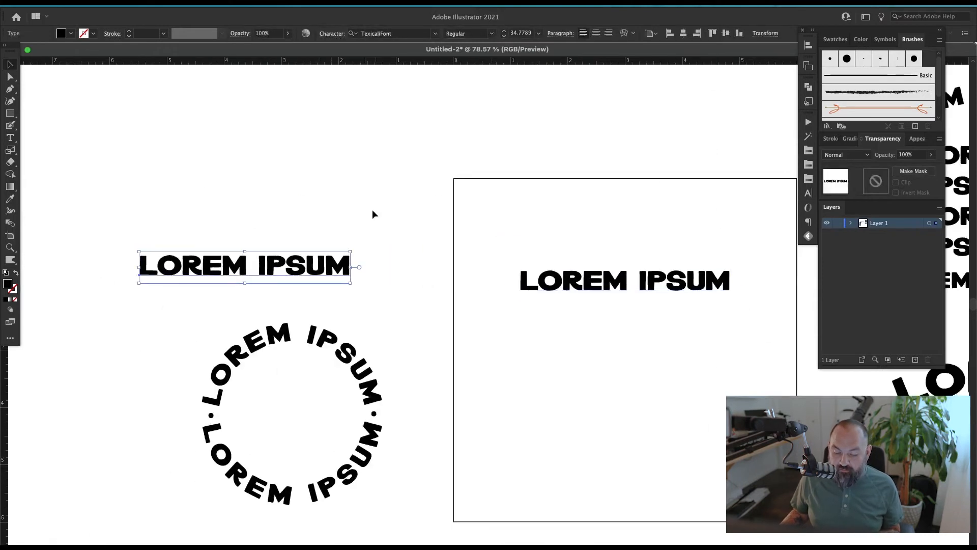
left_click(371, 210)
left_click_drag(538, 282, 312, 274)
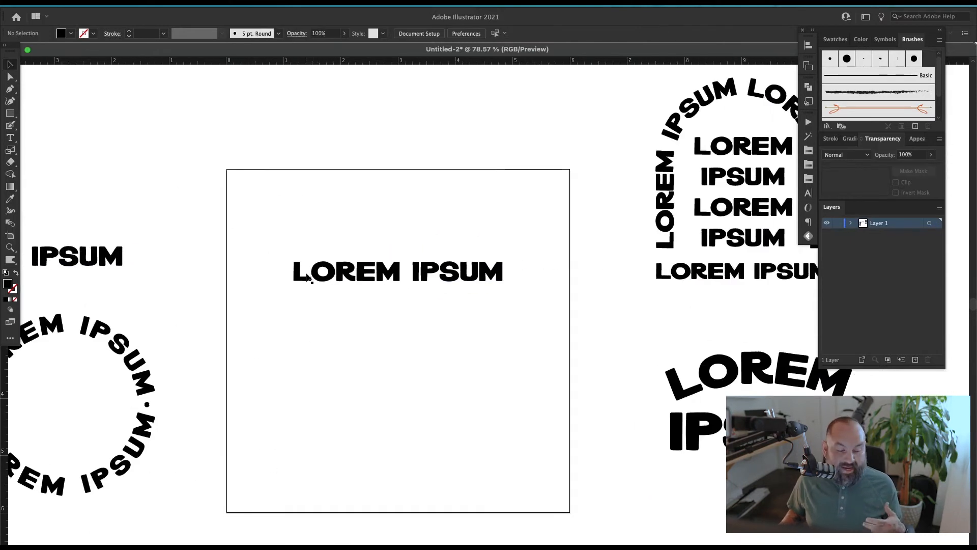
left_click_drag(434, 285, 438, 203)
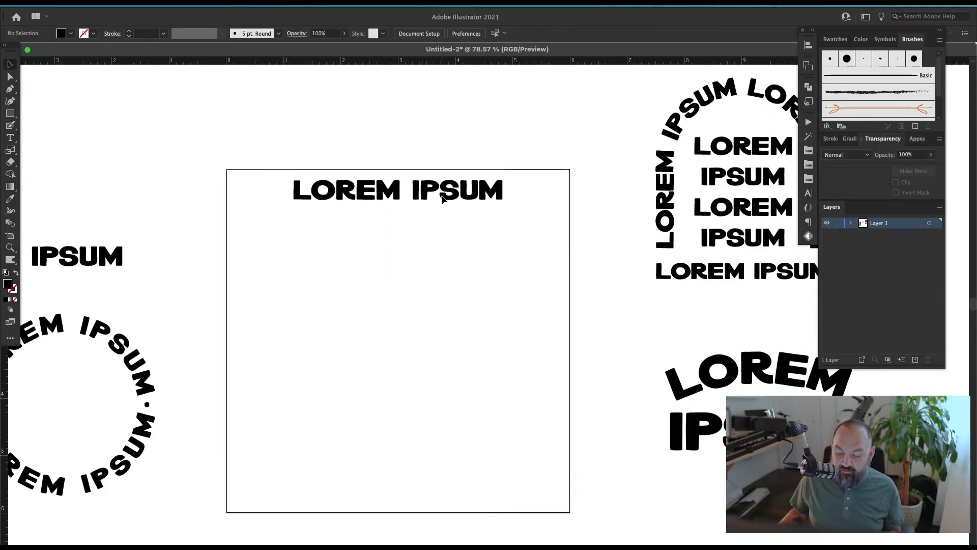
Step: Scale the LOREM IPSUM line on the artboard down to about 25.6 pt and center its paragraph alignment
key("s")
left_click_drag(573, 124, 538, 131)
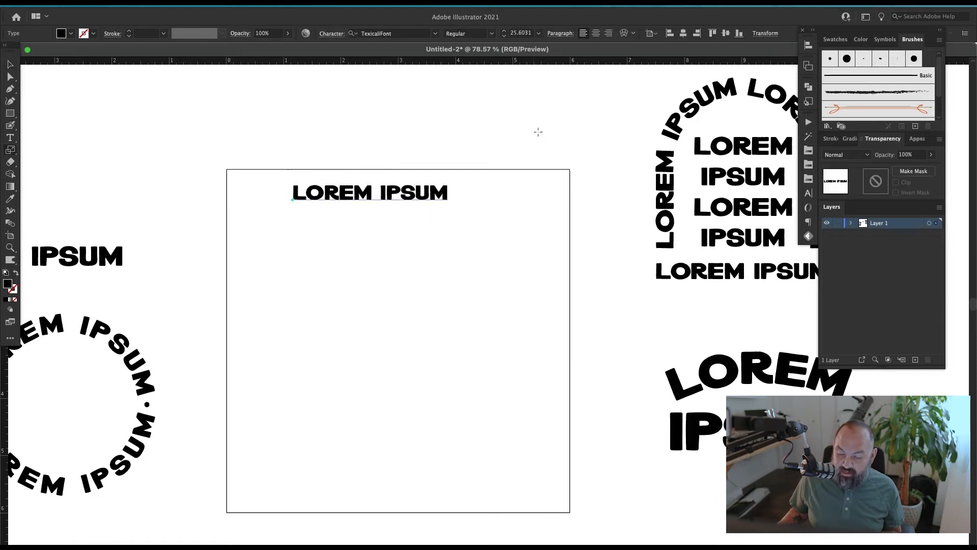
left_click(593, 33)
Step: Widen the letter spacing of the LOREM IPSUM line at the artboard's top edge
key("alt+Right")
key("alt+Right")
key("alt+Right")
key("alt+Right")
key("alt+Right")
key("super+shift+a")
Step: Center the LOREM IPSUM line horizontally on the artboard, close to its top edge
key("v")
left_click_drag(286, 170, 335, 206)
left_click(683, 41)
left_click(406, 227)
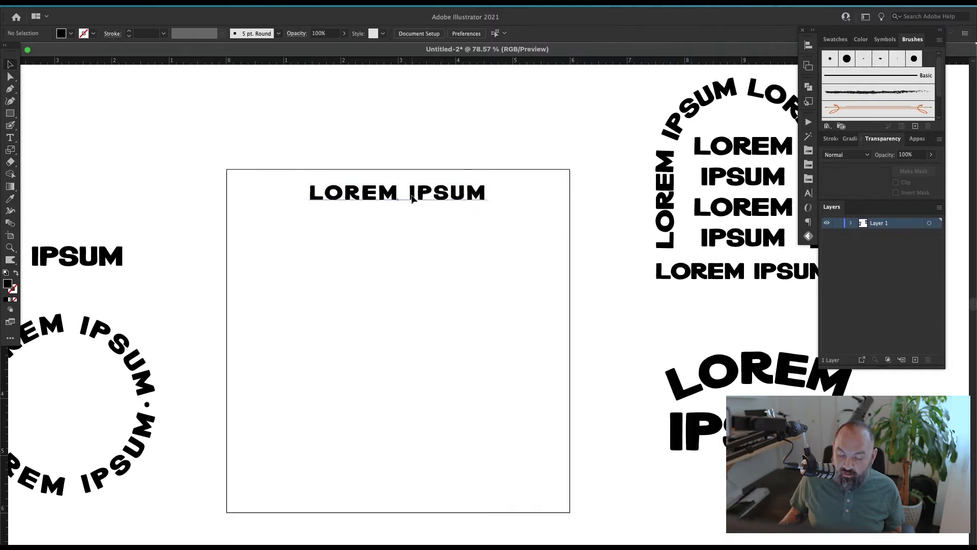
left_click(411, 184)
left_click(454, 244)
left_click(436, 195)
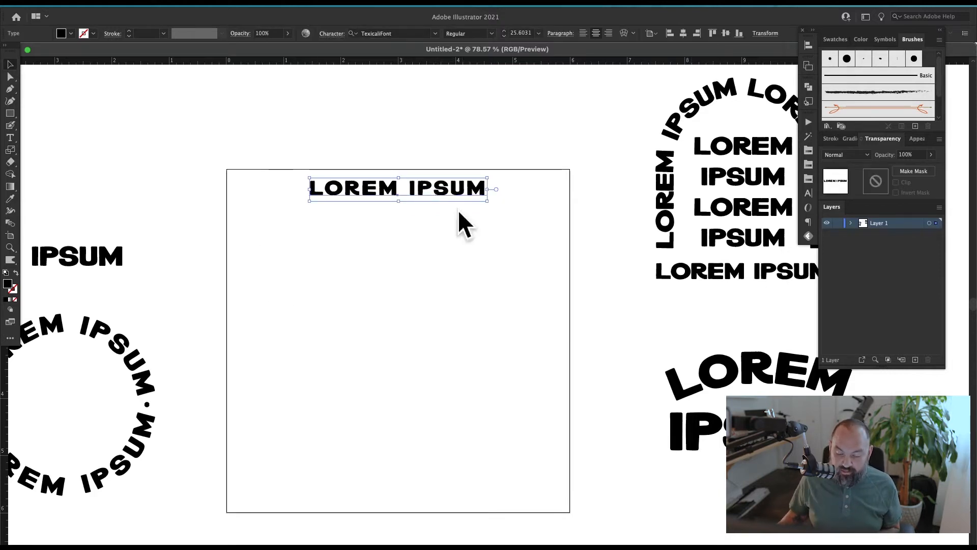
Step: Create a copy of the LOREM IPSUM line rotated 180° and place it along the artboard's bottom edge
key("super+shift+b")
key("r")
left_click_drag(492, 237, 270, 266)
key("v")
left_click(274, 254)
left_click_drag(432, 211, 433, 501)
Step: Group the top and bottom LOREM IPSUM lines and rotate a copy 90° to fill the artboard's two sides
left_click_drag(520, 161, 324, 513)
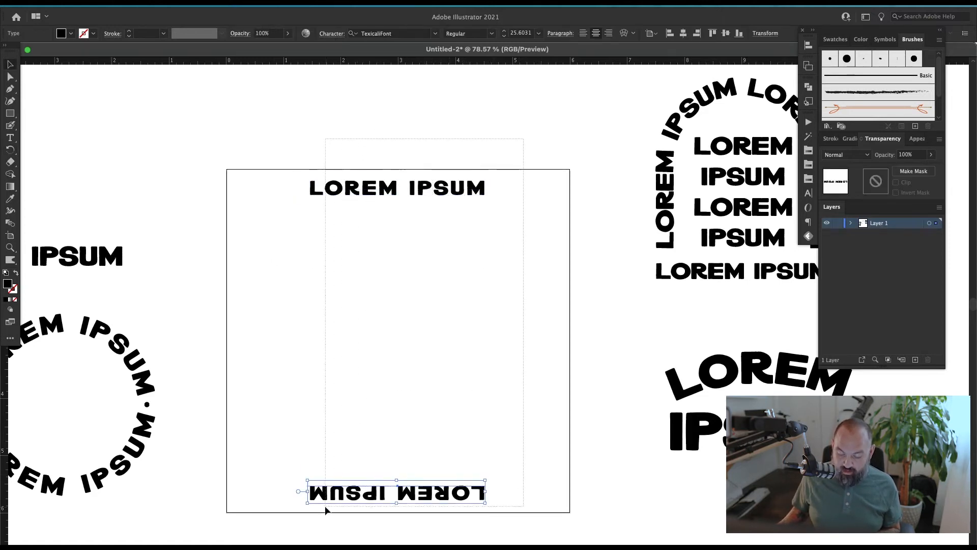
key("super+g")
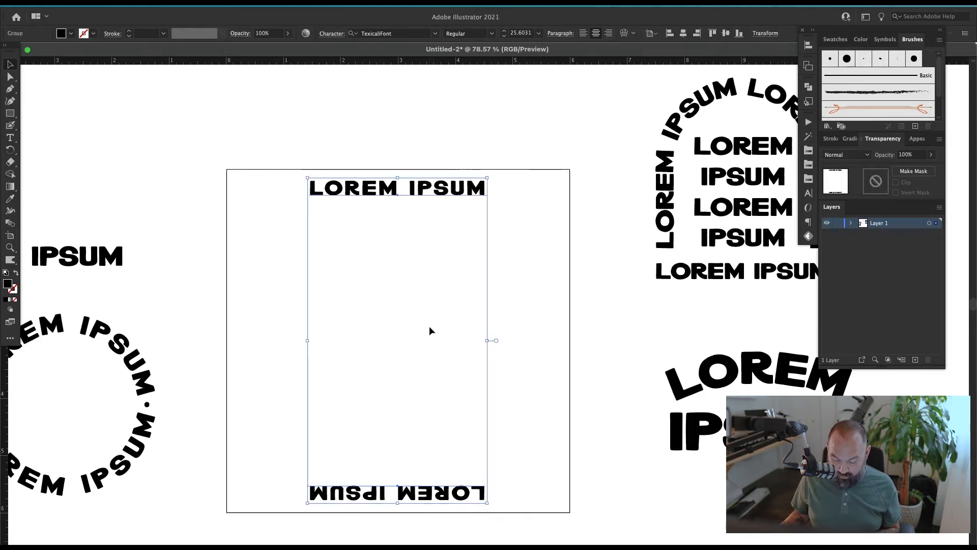
key("r")
left_click_drag(377, 204, 552, 340)
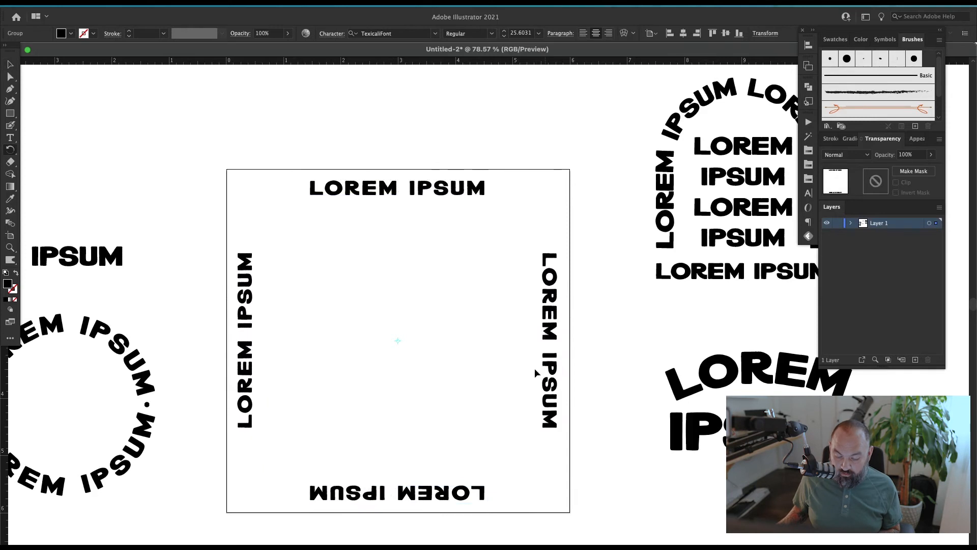
key("super+shift+a")
key("v")
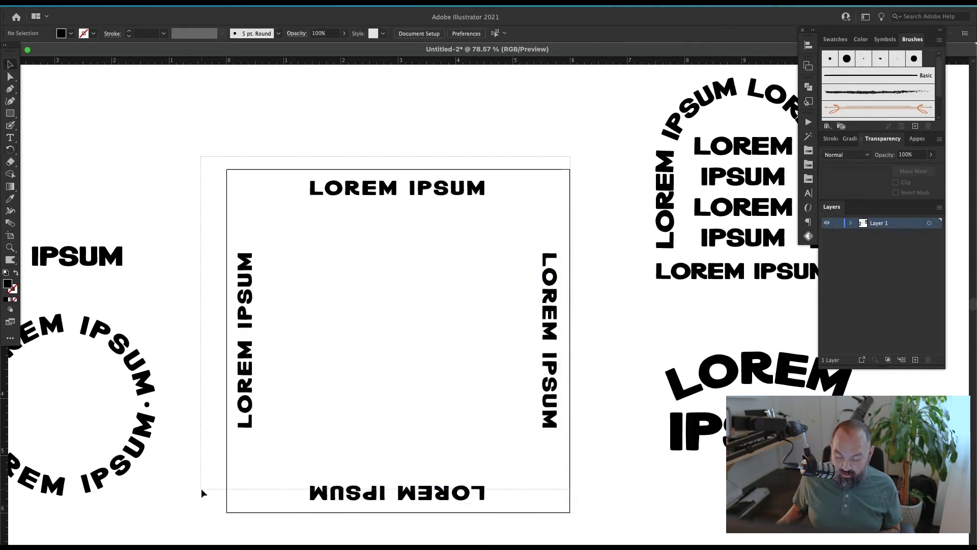
Step: Widen the letter spacing of all four LOREM IPSUM lines so they nearly reach the corners of the square
left_click_drag(200, 488, 326, 406)
key("alt+Right")
key("alt+Right")
key("alt+Right")
key("alt+Right")
key("alt+Right")
key("alt+Right")
key("alt+Right")
key("alt+Right")
key("alt+Right")
key("alt+Right")
key("alt+Right")
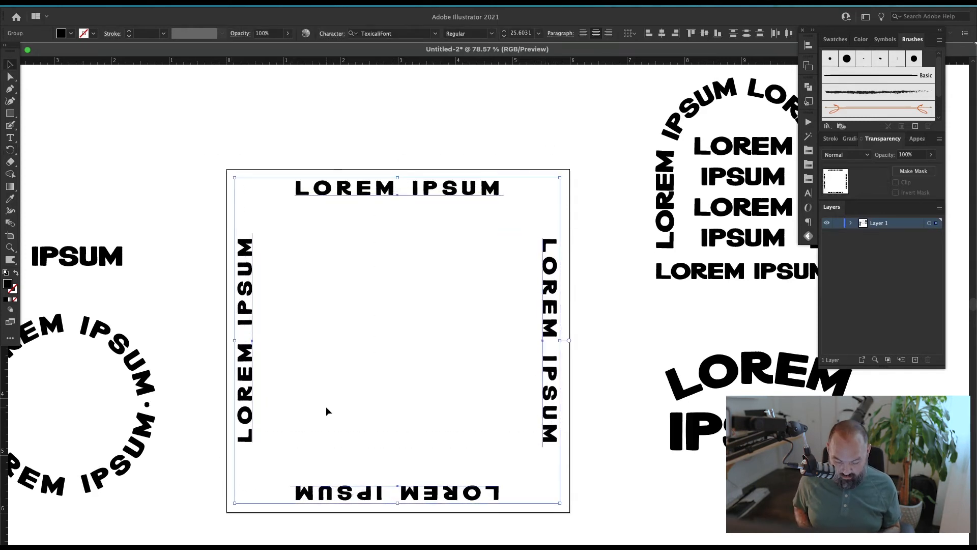
key("alt+Right")
key("alt+Right")
key("alt+Right")
key("alt+Right")
key("alt+Right")
key("alt+Right")
key("alt+Right")
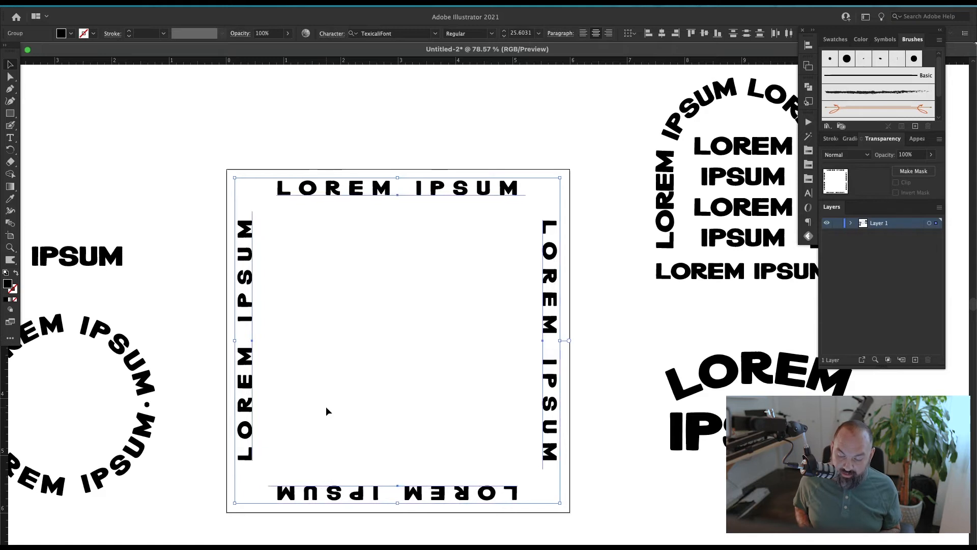
left_click(326, 406)
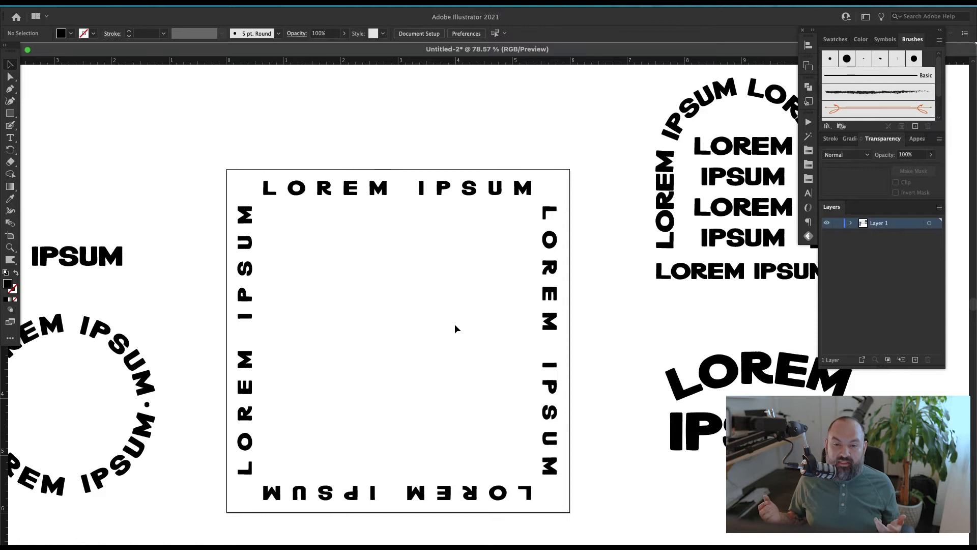
Step: Draw a black circle in the middle of the text frame and create a separate text with only the letter L
key("l")
left_click_drag(297, 239, 463, 399)
key("t")
left_click(490, 257)
left_click_drag(488, 250, 500, 137)
left_click_drag(440, 135, 670, 145)
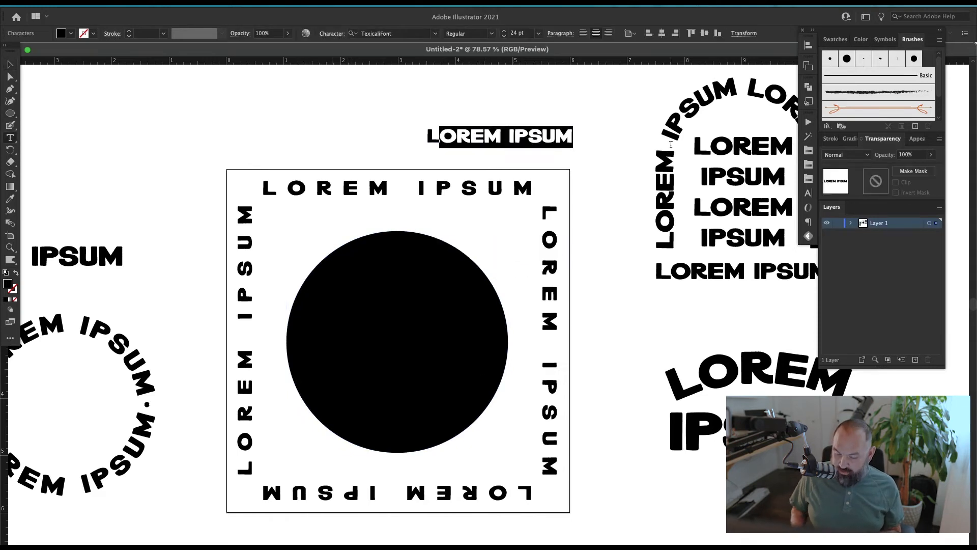
key("BackSpace")
key("Escape")
Step: Color the letter L white, enlarge it, and center it on the black circle
key("i")
left_click(483, 186)
key("super+shift+a")
key("v")
left_click_drag(454, 145, 502, 216)
key("s")
key("v")
key("super+shift+a")
left_click_drag(412, 345, 419, 390)
key("super+shift+a")
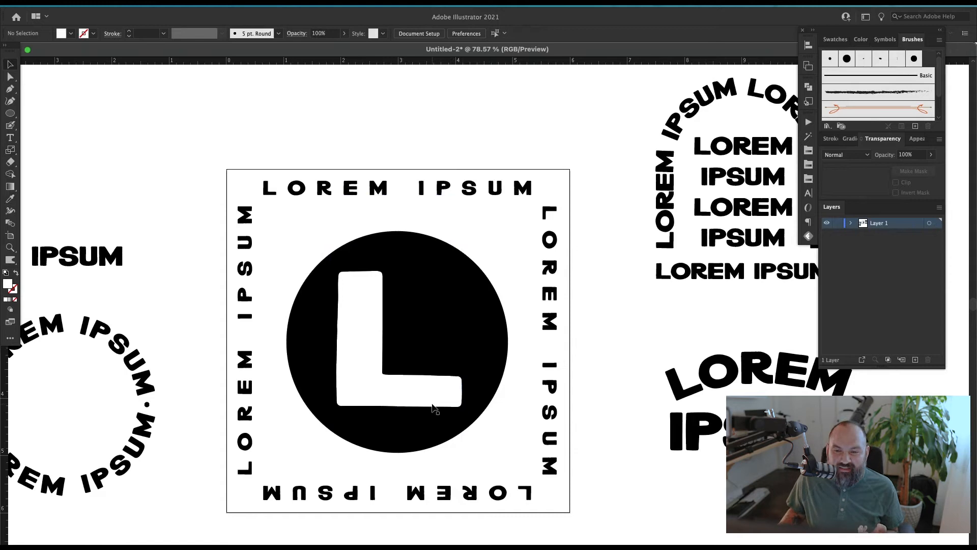
Step: Group the square-framed L design and place it, scaled down, off the artboard beneath the arched LOREM IPSUM text
left_click_drag(571, 159, 233, 507)
key("super+minus")
key("super+minus")
key("super+minus")
key("super+minus")
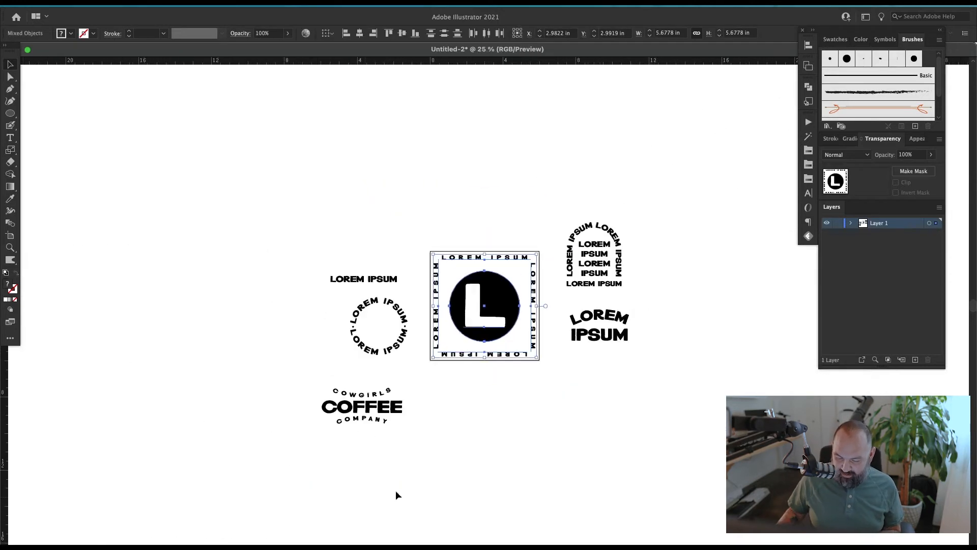
left_click_drag(503, 320, 629, 439)
key("super+g")
key("s")
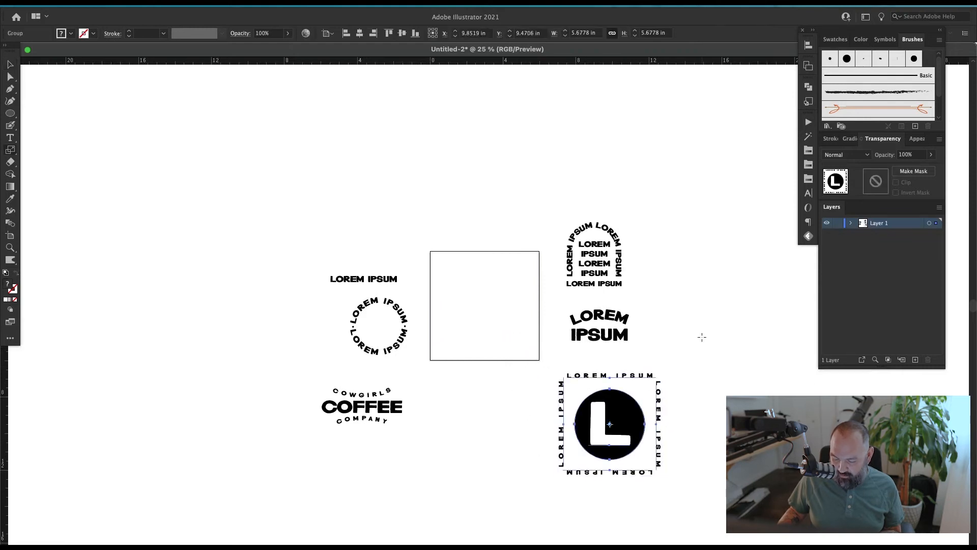
left_click_drag(664, 361, 664, 361)
key("super+shift+a")
Step: Draw a freehand wavy line about 3.86 in wide and 0.97 in tall across the empty artboard with the Pencil tool
key("z")
left_click_drag(660, 223, 236, 487)
left_click_drag(471, 413, 287, 484)
key("v")
key("z")
left_click_drag(632, 128, 275, 385)
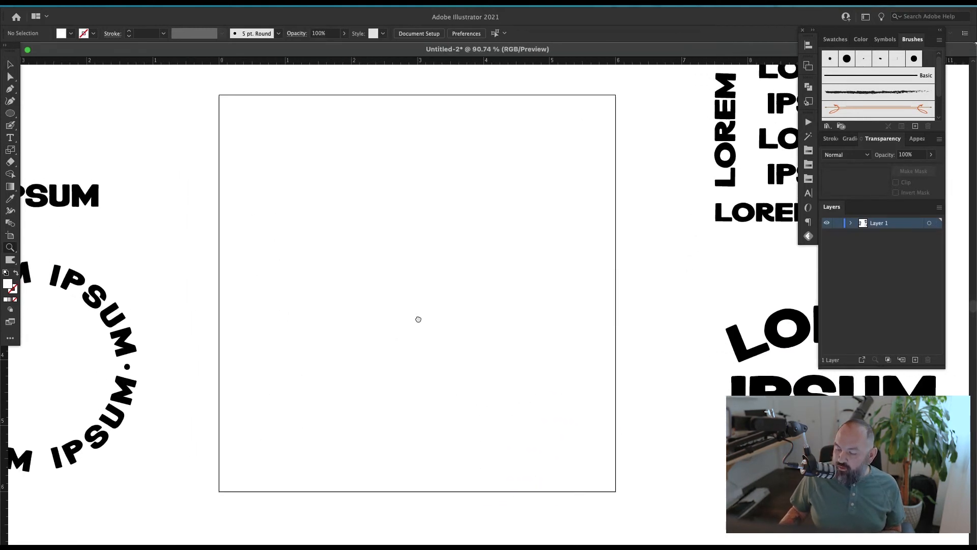
key("v")
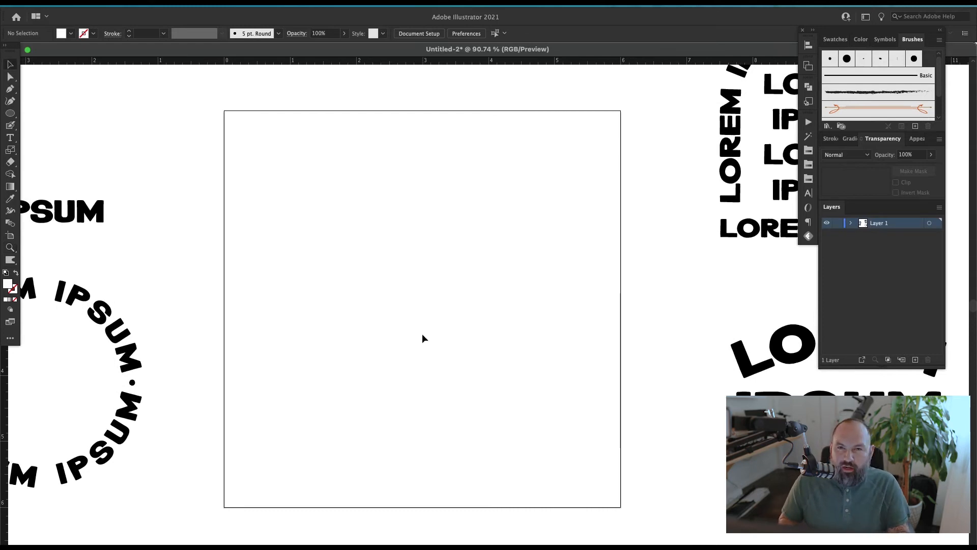
key("n")
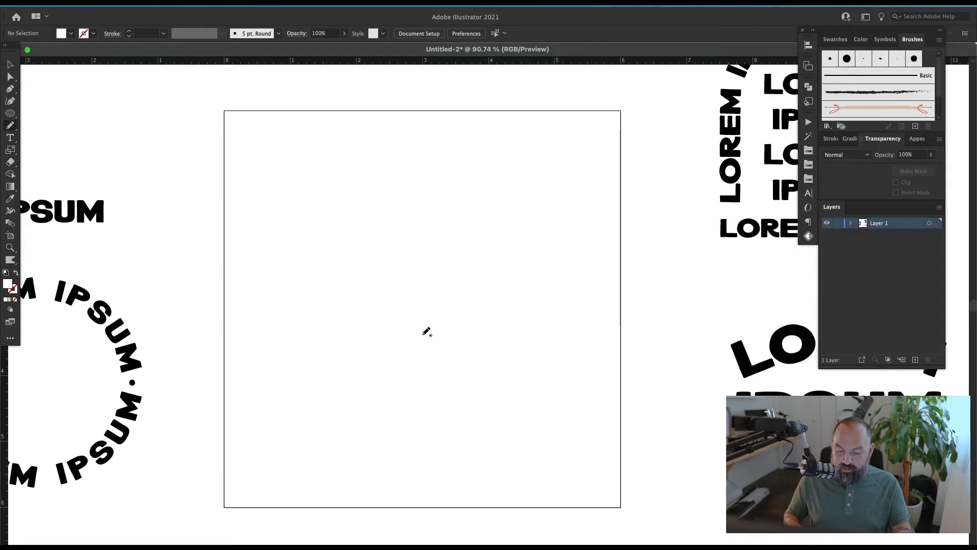
left_click_drag(261, 285, 517, 220)
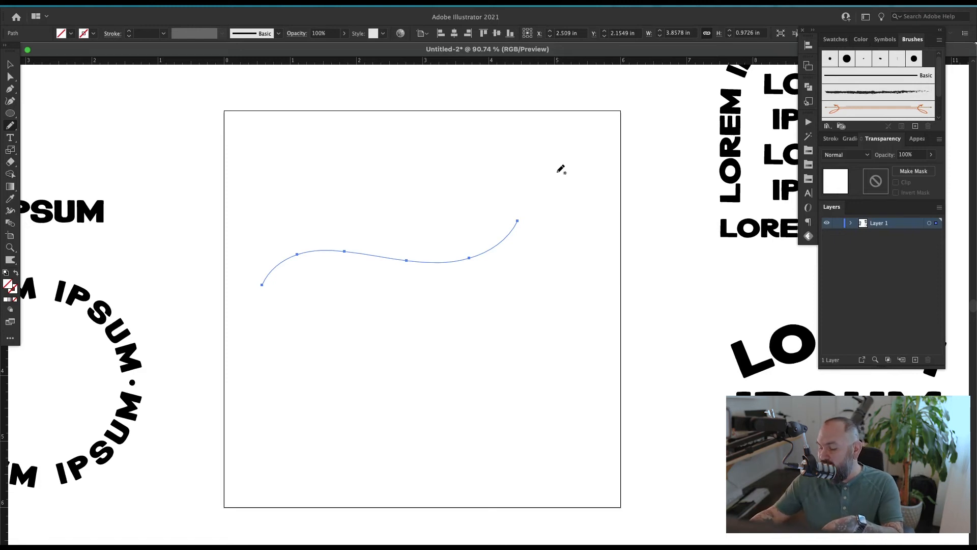
Step: Move the wavy line down toward the middle of the artboard and apply the default white fill and 1 pt black stroke
key("v")
left_click_drag(469, 258, 486, 298)
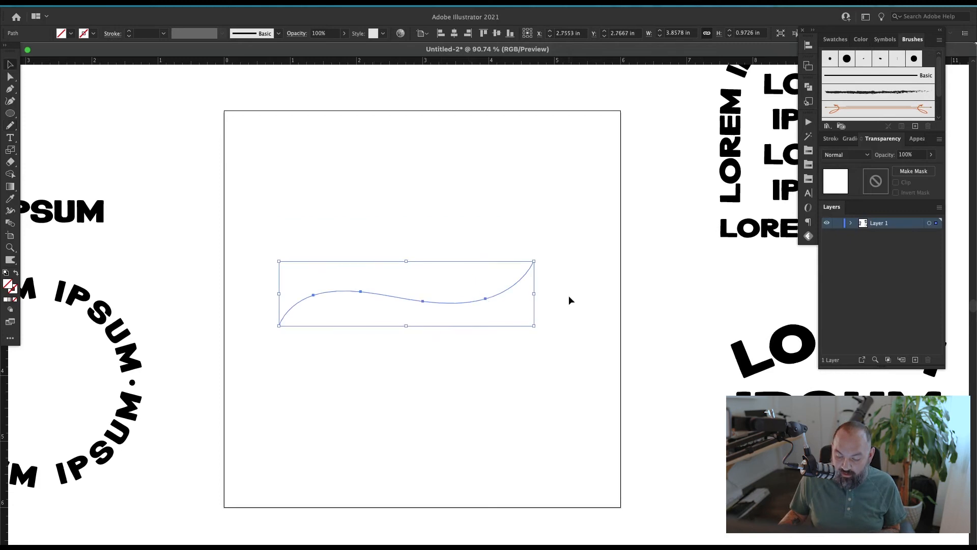
key("d")
left_click(601, 306)
left_click_drag(572, 302, 574, 308)
scroll(574, 308, "up", 2)
left_click(470, 328)
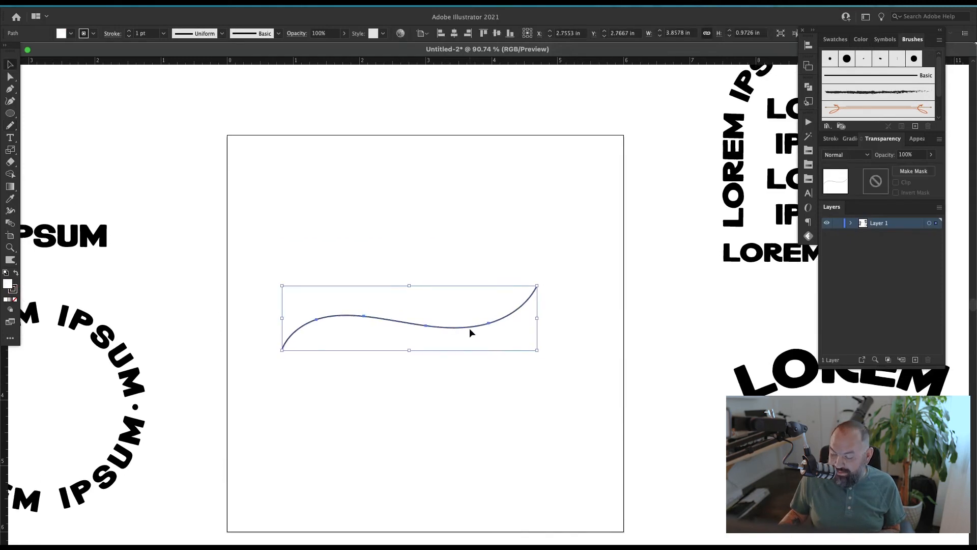
left_click(527, 350)
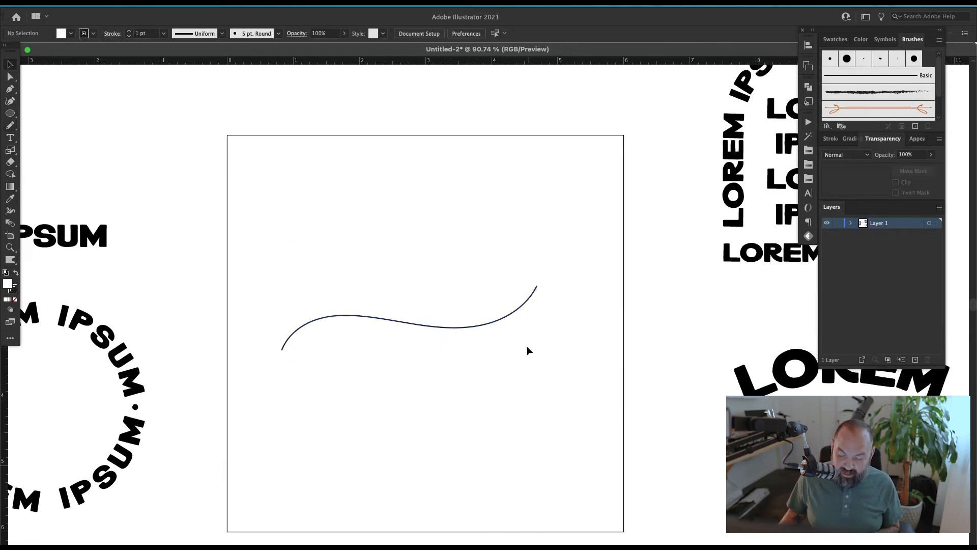
Step: Turn the wavy line into a type path with LOREM IPSUM DOLOR placeholder text, move it up, and rotate it slightly clockwise
key("t")
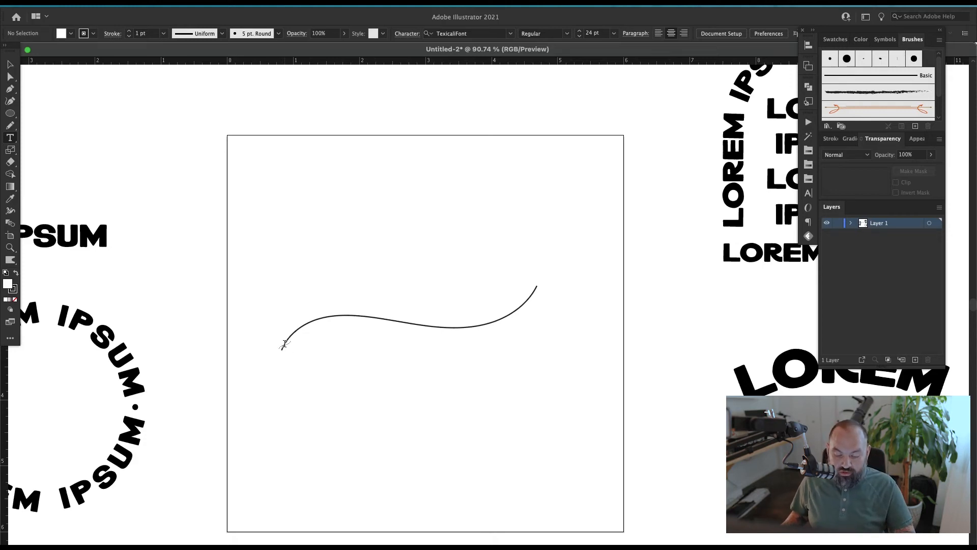
left_click(284, 343)
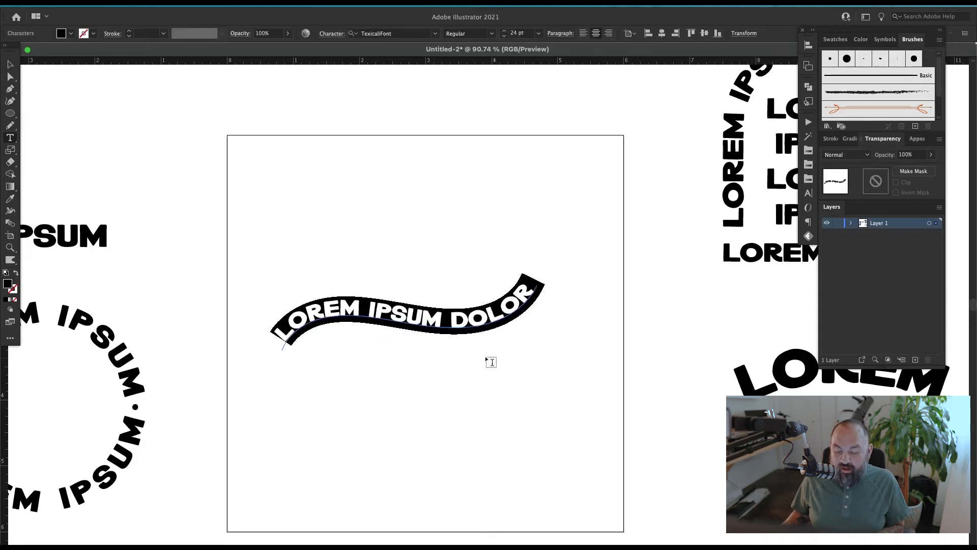
left_click(595, 349, "super")
key("v")
left_click_drag(501, 313, 523, 267)
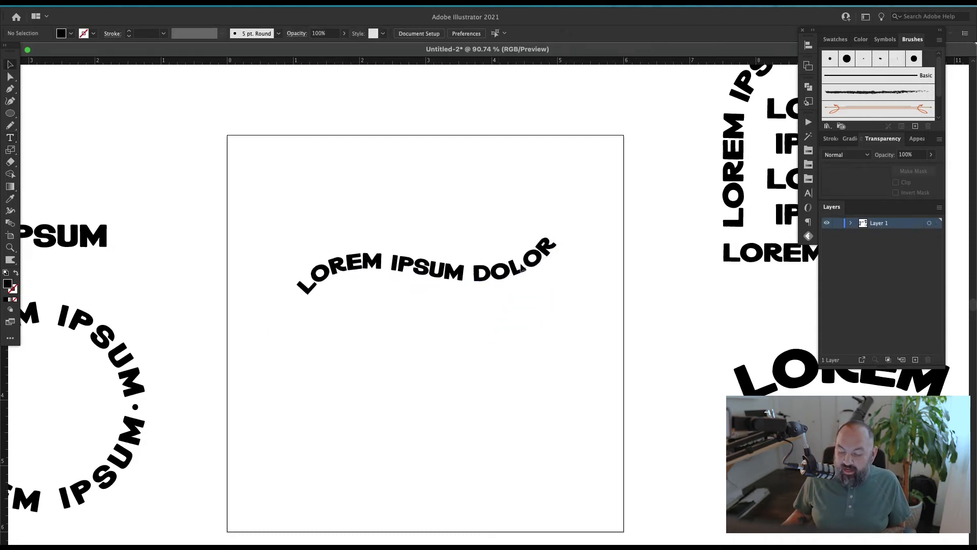
key("r")
left_click_drag(624, 272, 624, 290)
left_click(623, 289, "super")
Step: Place a copy of the straight LOREM IPSUM line below the wavy text and change its wording to LINENS
key("v")
left_click_drag(502, 277, 291, 275)
key("t")
left_click(639, 399, "super")
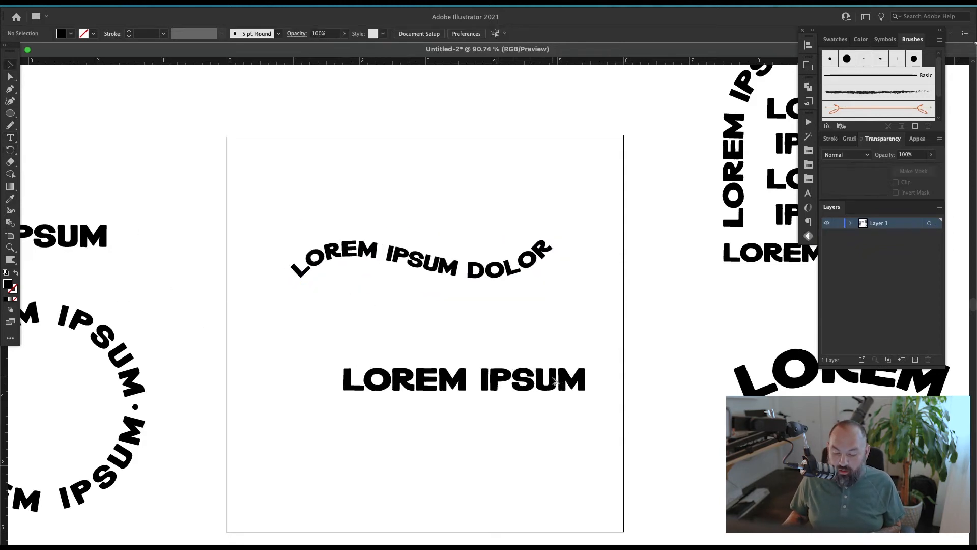
left_click_drag(557, 381, 479, 379)
key("super+a")
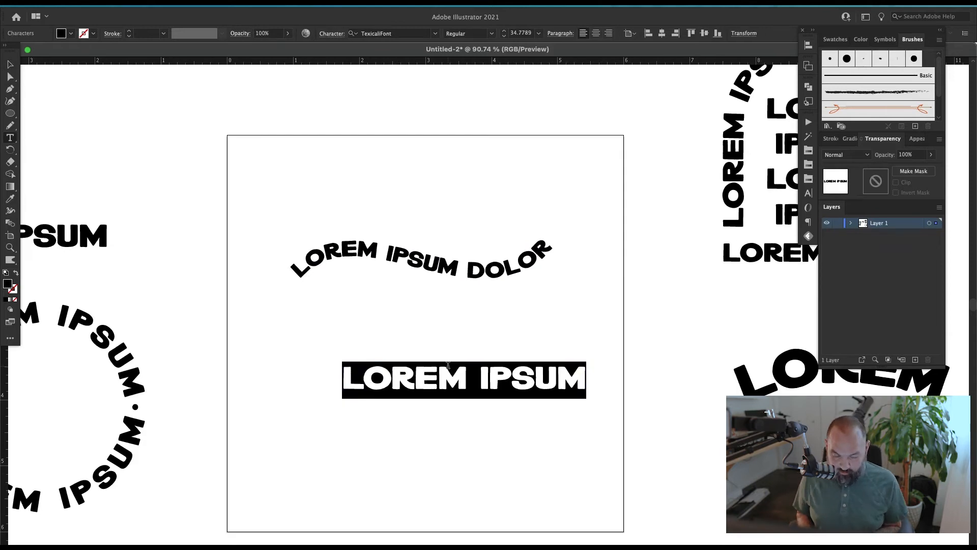
type("LINENS")
key("Escape")
Step: Enlarge LINENS to roughly the width of the wavy text and position the two lines close together
key("s")
left_click_drag(513, 327, 611, 222)
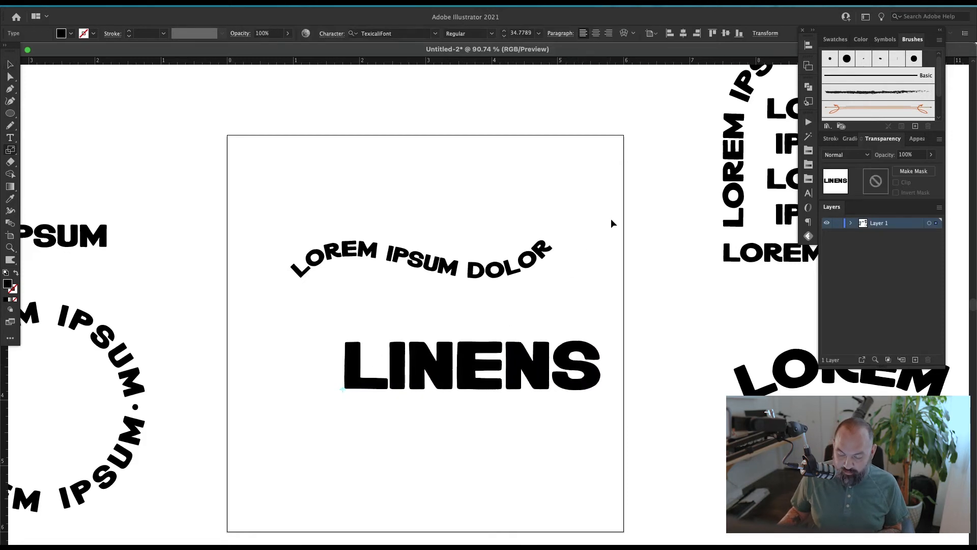
left_click_drag(611, 222, 615, 216)
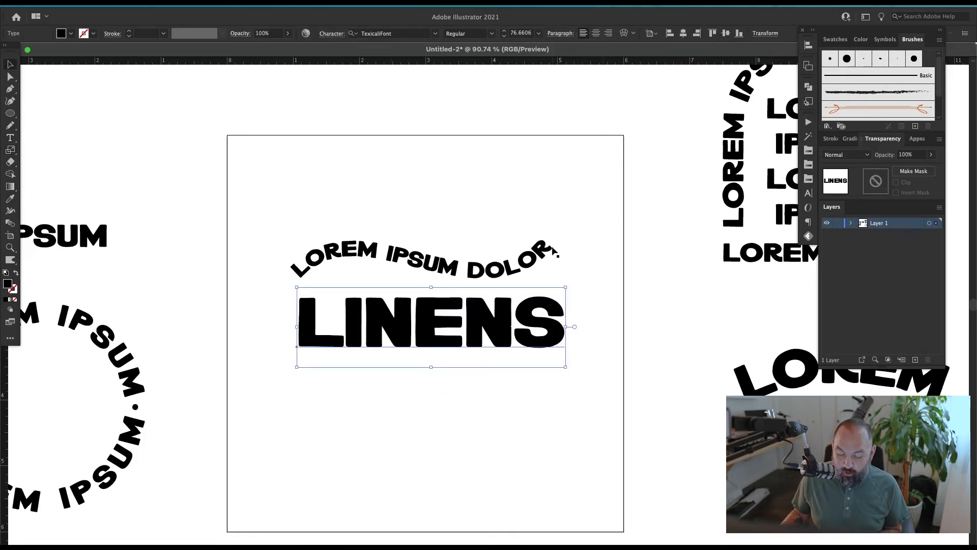
left_click_drag(537, 258, 541, 264)
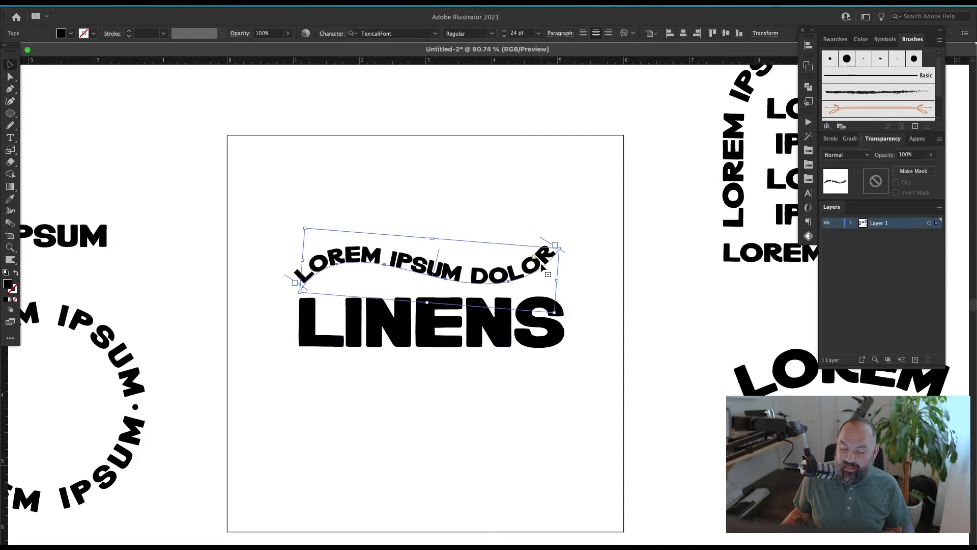
Step: Replace the wording of the wavy text with CLOUD NINE CO
double_click(512, 271)
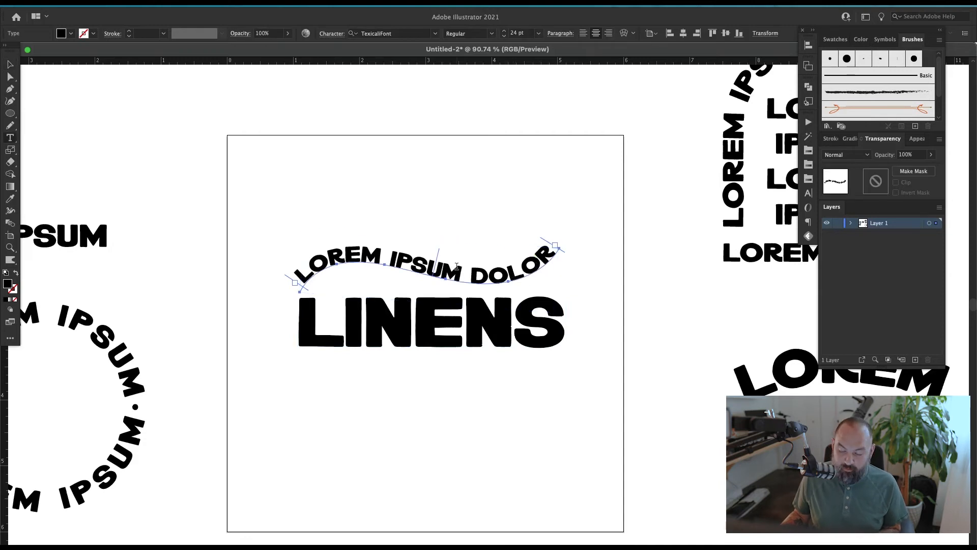
key("ctrl+a")
type("CLOUD")
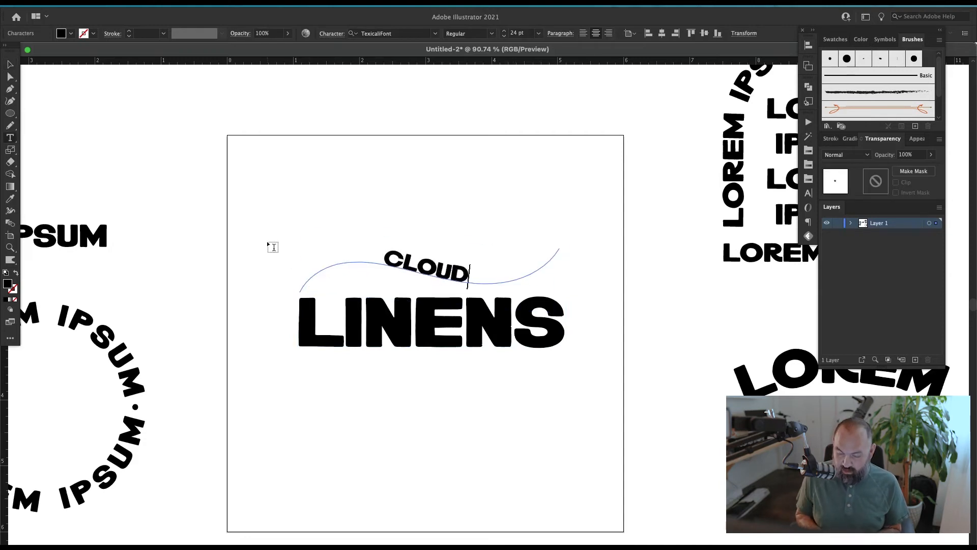
type(" NINE")
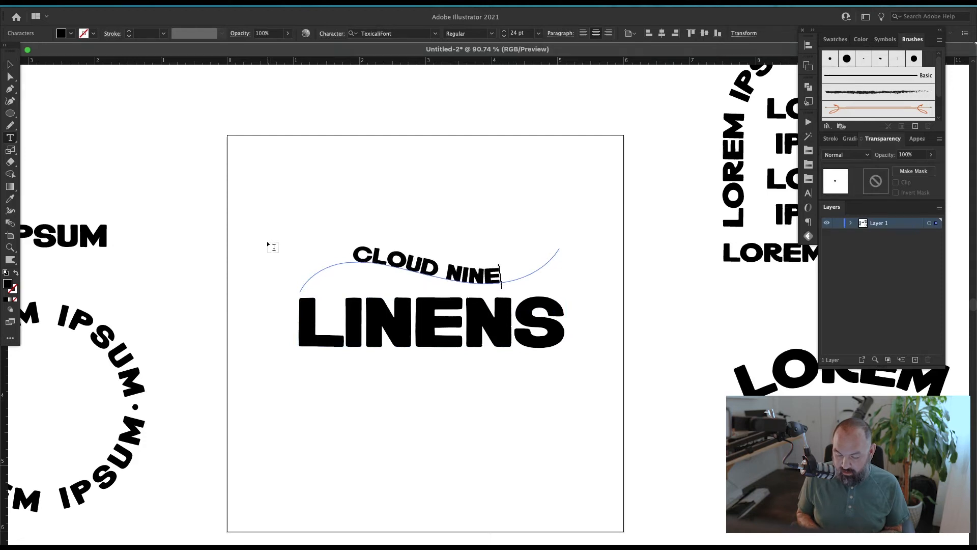
type(" CO")
key("Escape")
Step: Widen the letter spacing of CLOUD NINE CO until it spans the full curve above LINENS
left_click(419, 294)
key("alt+Right")
key("alt+Right")
key("alt+Right")
key("alt+Right")
key("alt+Right")
key("alt+Right")
key("alt+Right")
key("alt+Right")
key("alt+Right")
key("alt+Right")
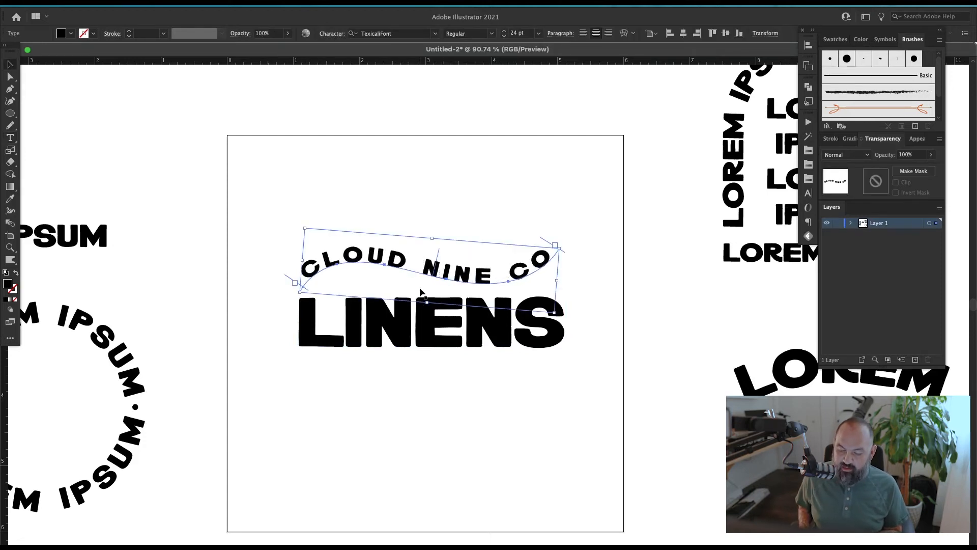
key("super+shift+a")
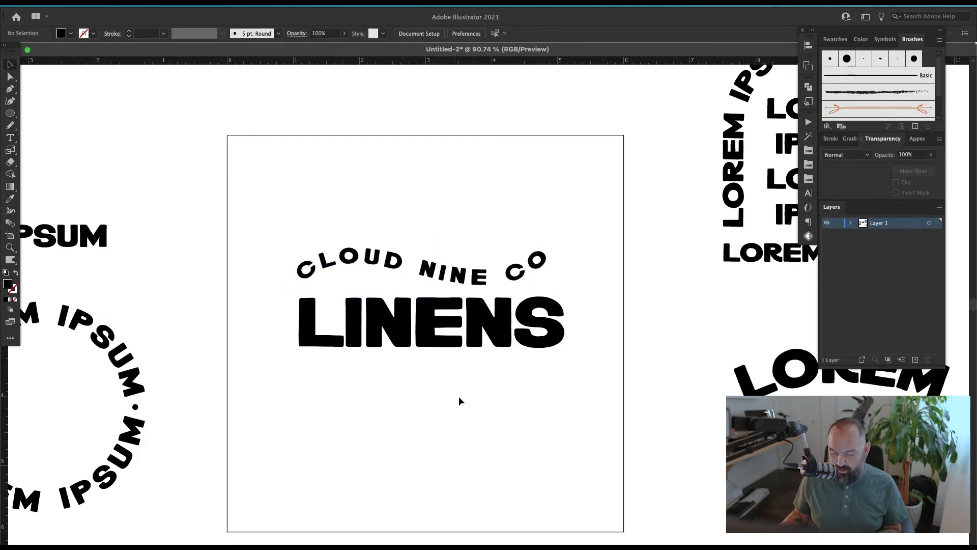
Step: Move the CLOUD NINE CO LINENS design off the artboard to the space above the straight LOREM IPSUM line
left_click_drag(447, 393, 351, 151)
key("super+minus")
key("super+minus")
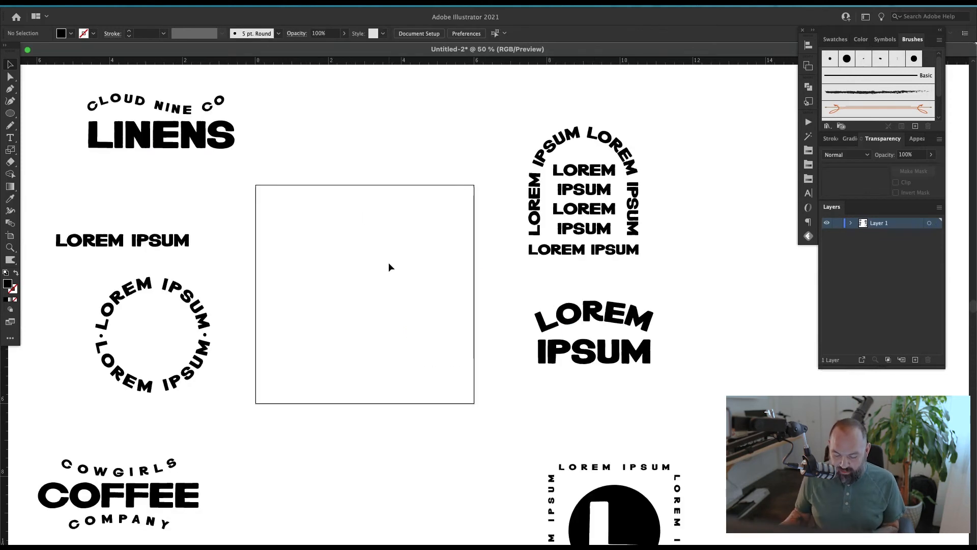
Step: Place a copy of the straight LOREM IPSUM line on the empty artboard and change its wording to STAIR
key("z")
left_click_drag(545, 153, 182, 502)
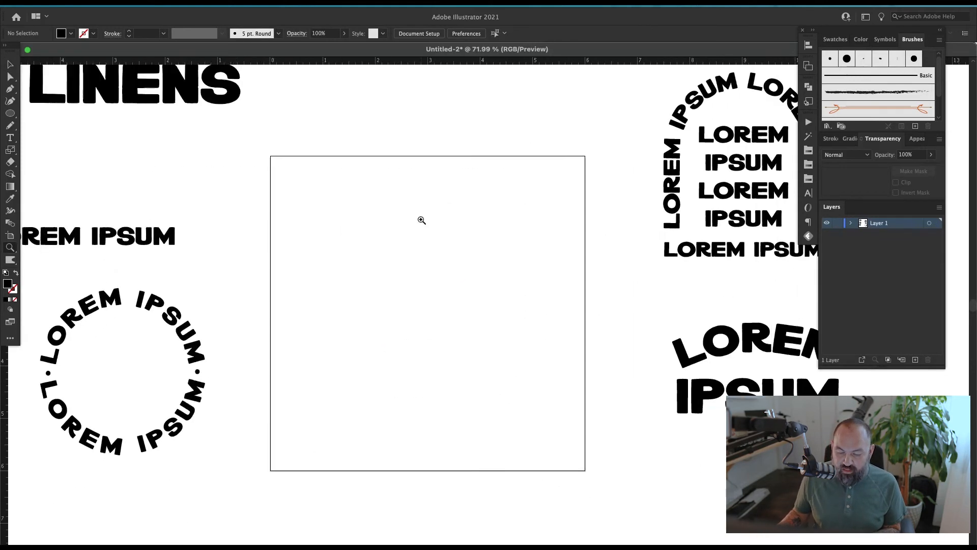
key("v")
left_click_drag(170, 239, 493, 237)
double_click(403, 246)
left_click_drag(403, 247, 578, 233)
key("BackSpace")
key("super+a")
type("STAIR")
key("Escape")
left_click(560, 248)
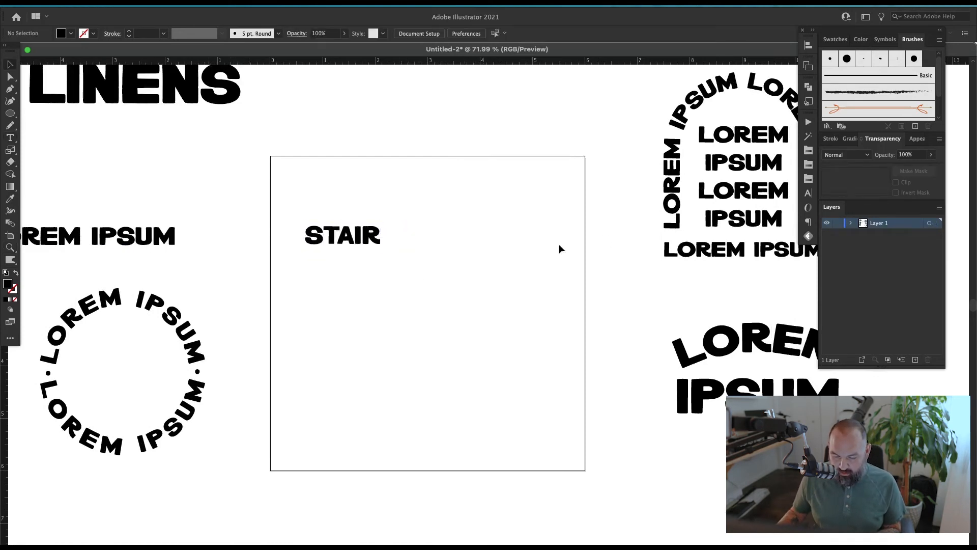
Step: Duplicate STAIR diagonally down to the right and change the copy's wording to STEP
left_click_drag(343, 234, 500, 272)
double_click(382, 272)
type("EP")
key("Escape")
left_click(460, 277)
Step: Duplicate STEP diagonally down to the right and change the copy's wording to COFFEE
left_click_drag(385, 277, 420, 311)
double_click(419, 312)
key("super+a")
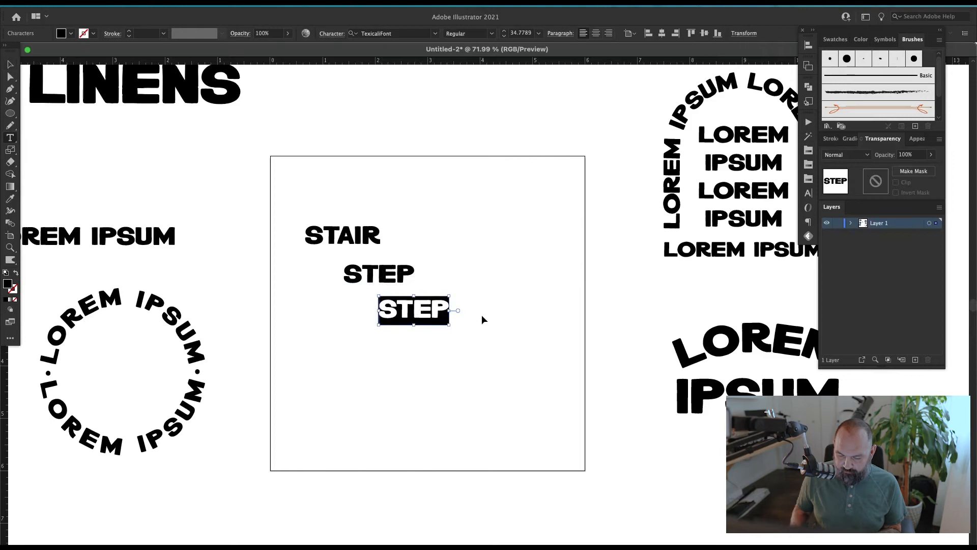
type("COFFEE")
key("Escape")
key("v")
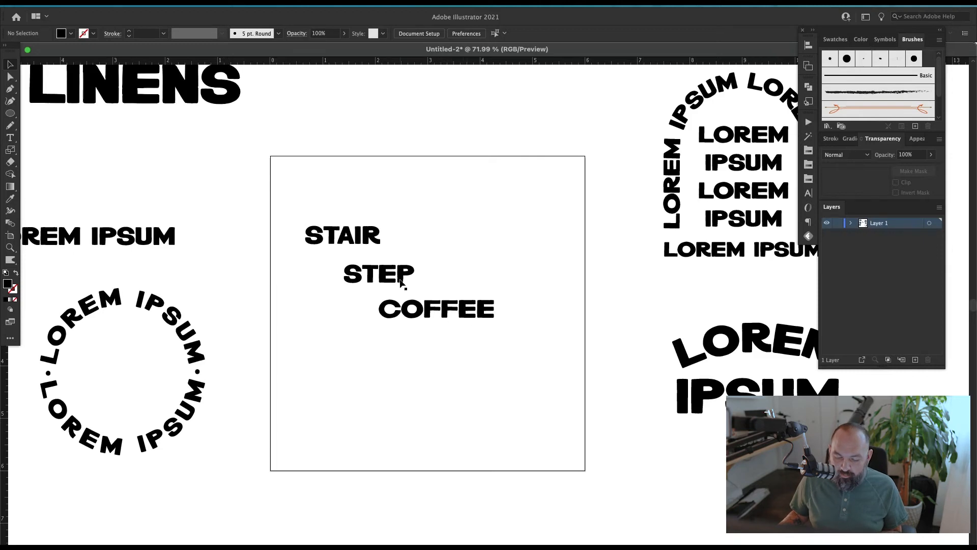
Step: Reword the two lines above COFFEE, replacing STAIR with GUIDED and STEP with DOWNWARD
double_click(466, 309)
left_click_drag(493, 309, 319, 295)
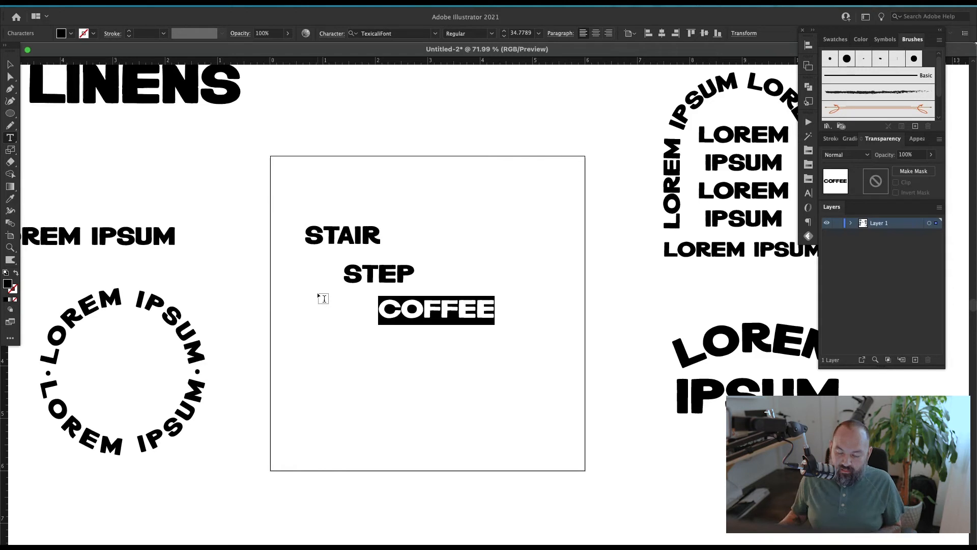
left_click(400, 274)
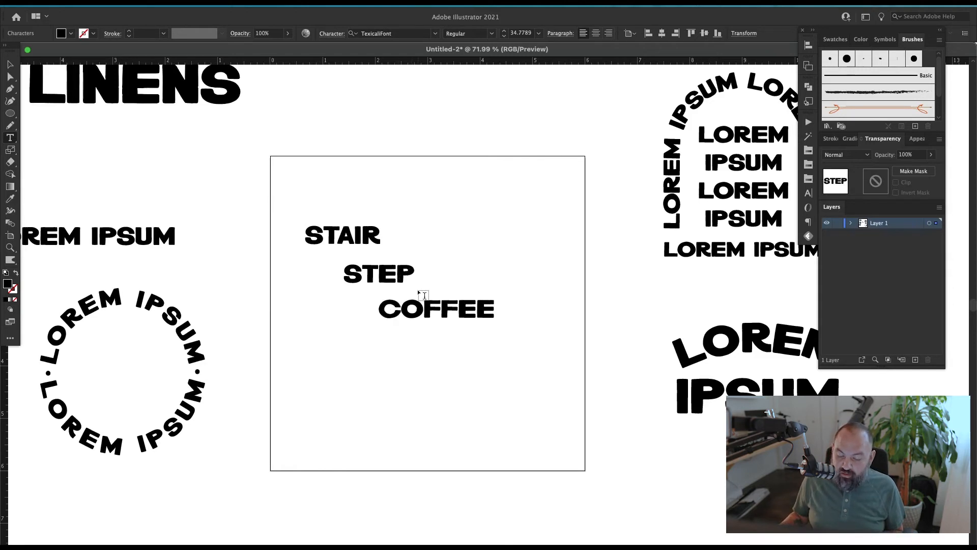
double_click(374, 237)
type("GUIDED")
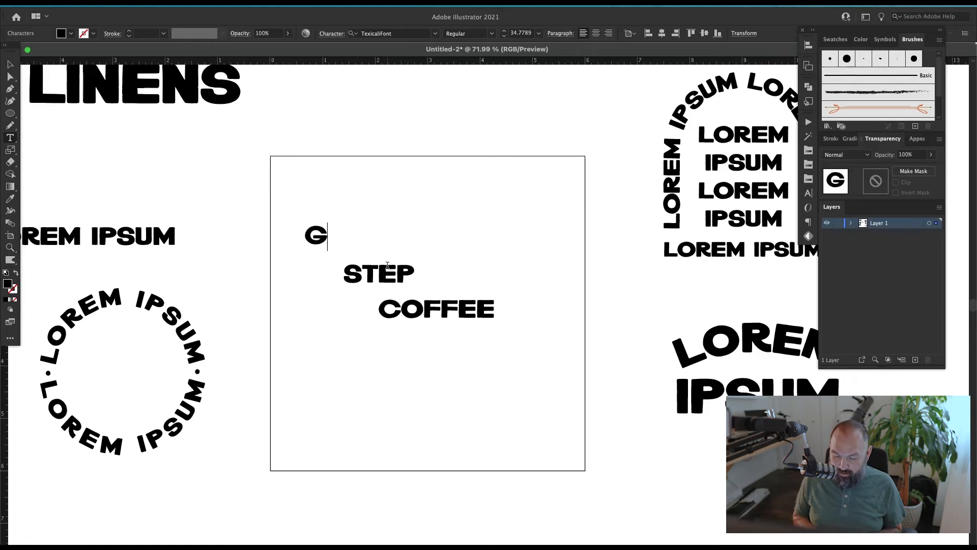
double_click(396, 272)
type("DOWN")
key("Escape")
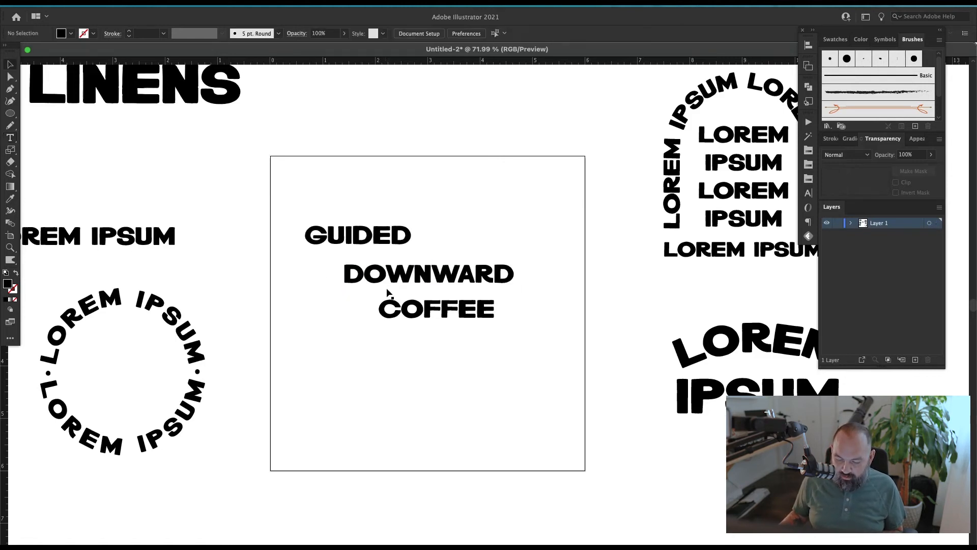
Step: Stagger the three words by shifting COFFEE farther right, and move the whole arrangement to the middle of the artboard
left_click_drag(388, 288, 455, 288)
left_click(425, 226)
left_click_drag(406, 229, 509, 373)
left_click(450, 250)
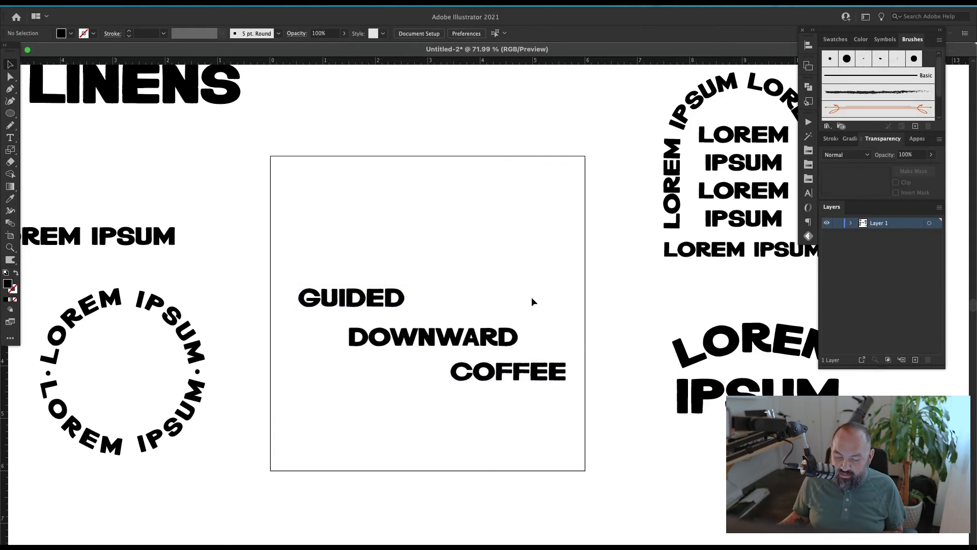
Step: Move the staggered GUIDED DOWNWARD COFFEE design off the artboard to the space above it
left_click_drag(520, 271, 309, 431)
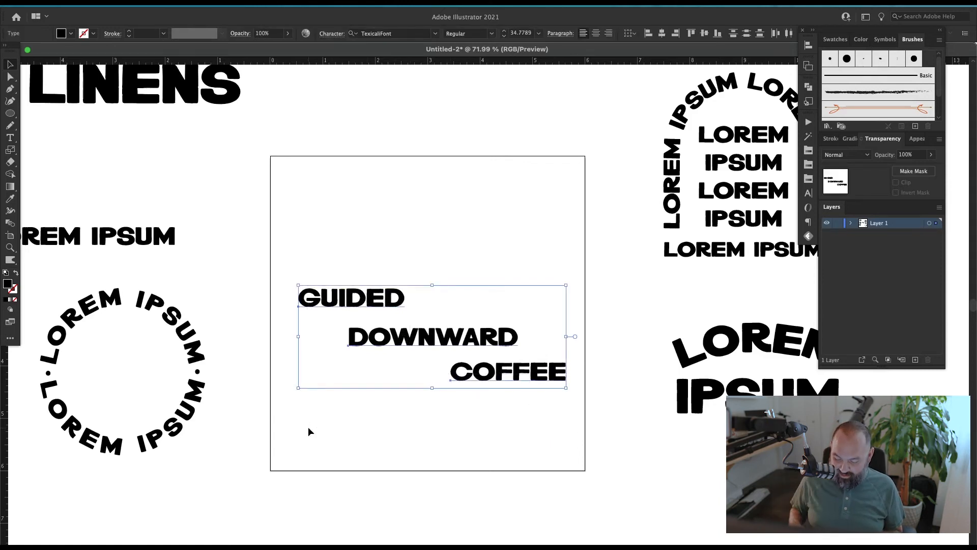
left_click(309, 431)
key("ctrl+minus")
key("ctrl+minus")
key("ctrl+minus")
left_click_drag(477, 312, 511, 131)
scroll(477, 216, "right", 1)
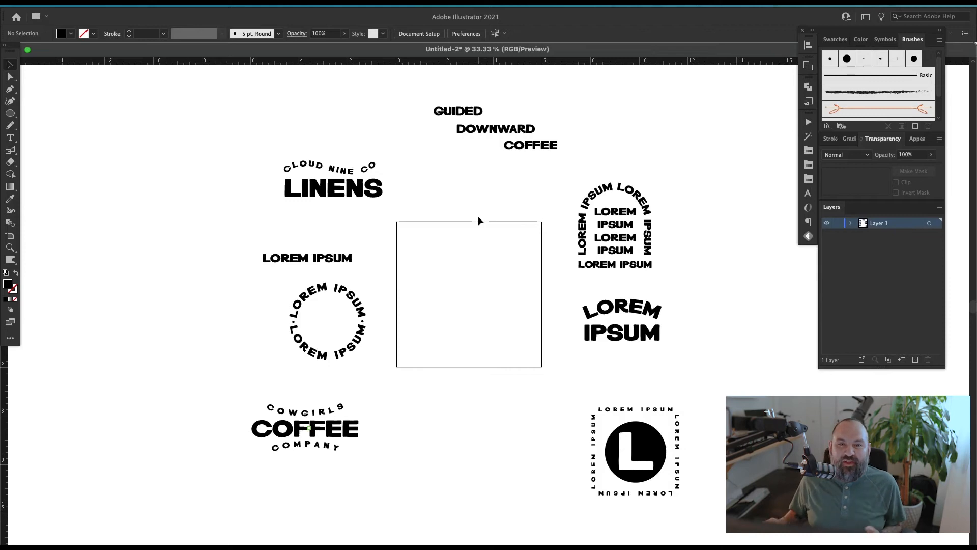
Step: Place a copy of the circular LOREM IPSUM design in the middle of the artboard
key("z")
left_click_drag(651, 136, 193, 434)
left_click_drag(449, 362, 217, 378)
left_click_drag(554, 187, 178, 385)
left_click_drag(242, 362, 295, 254)
left_click_drag(100, 381, 394, 288)
key("super+minus")
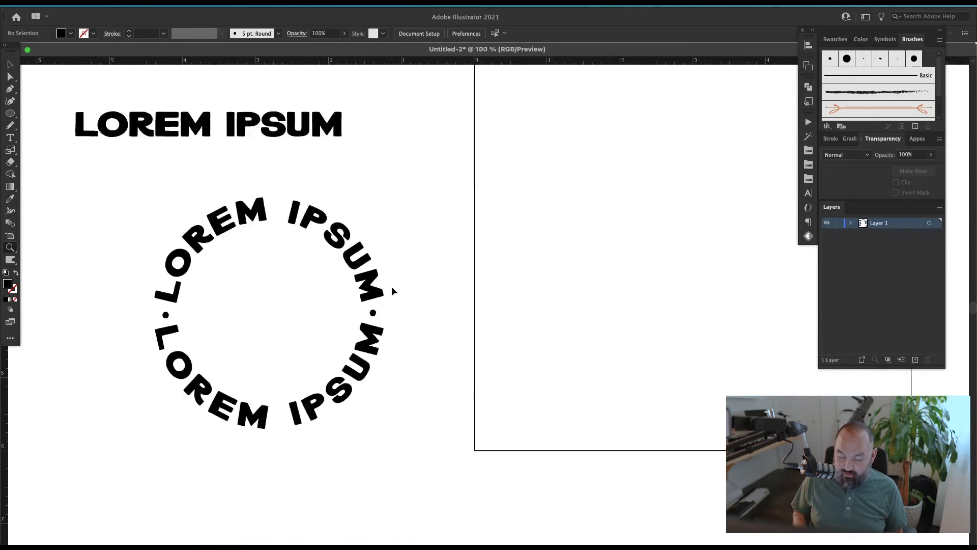
key("super+minus")
key("v")
left_click_drag(454, 274, 214, 405)
scroll(214, 406, "right", 5)
left_click_drag(191, 260, 482, 208)
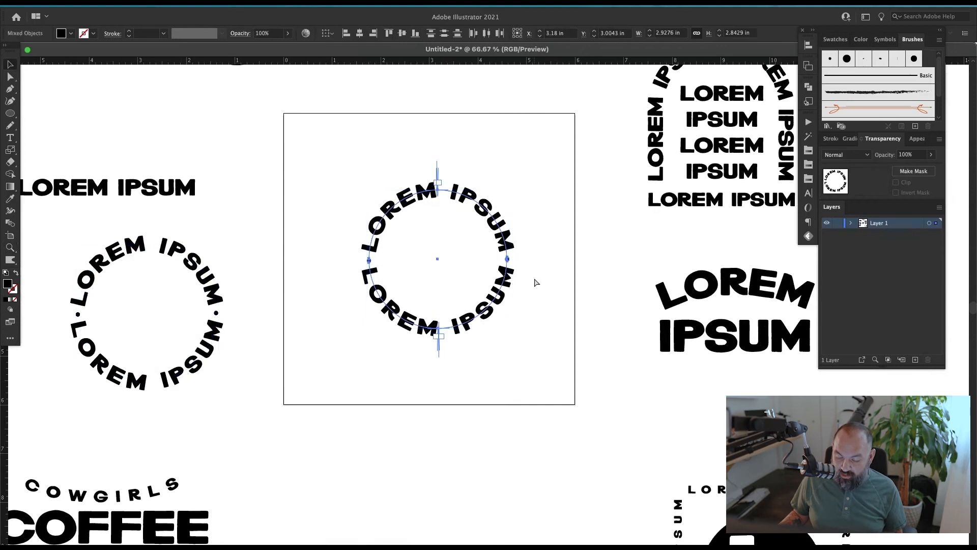
Step: Delete the two separator dots from the circular LOREM IPSUM copy on the artboard
left_click(535, 282)
left_click(508, 260)
key("Delete")
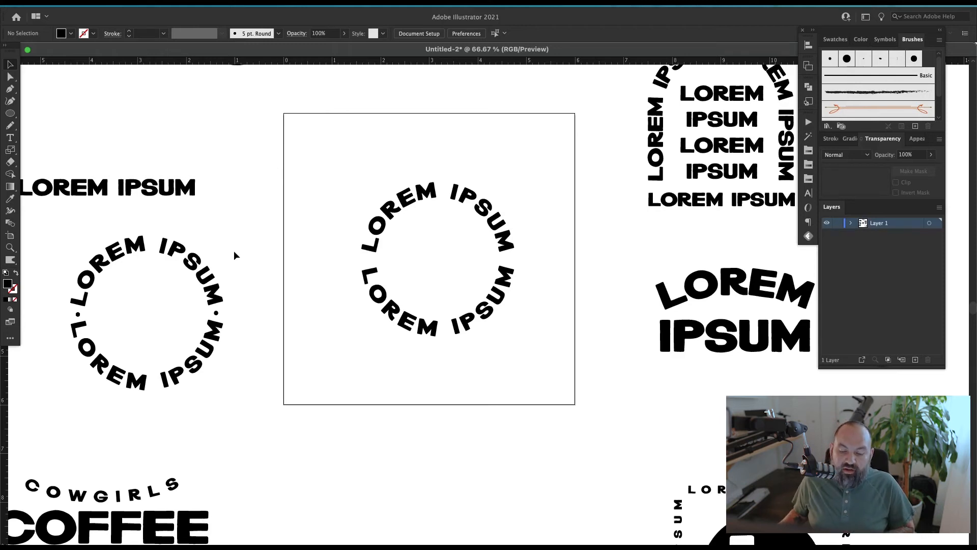
left_click(156, 7)
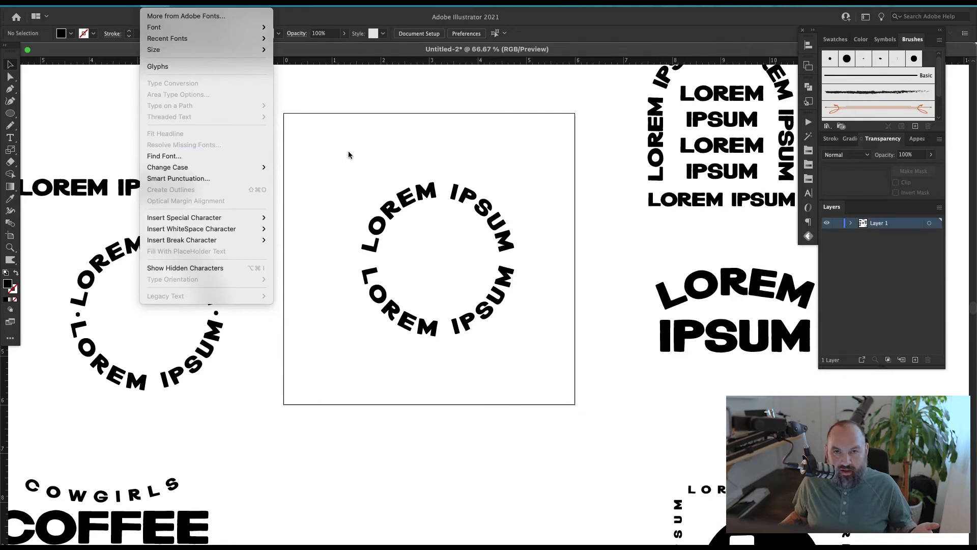
left_click(363, 133)
left_click_drag(218, 231, 414, 224)
left_click(319, 316)
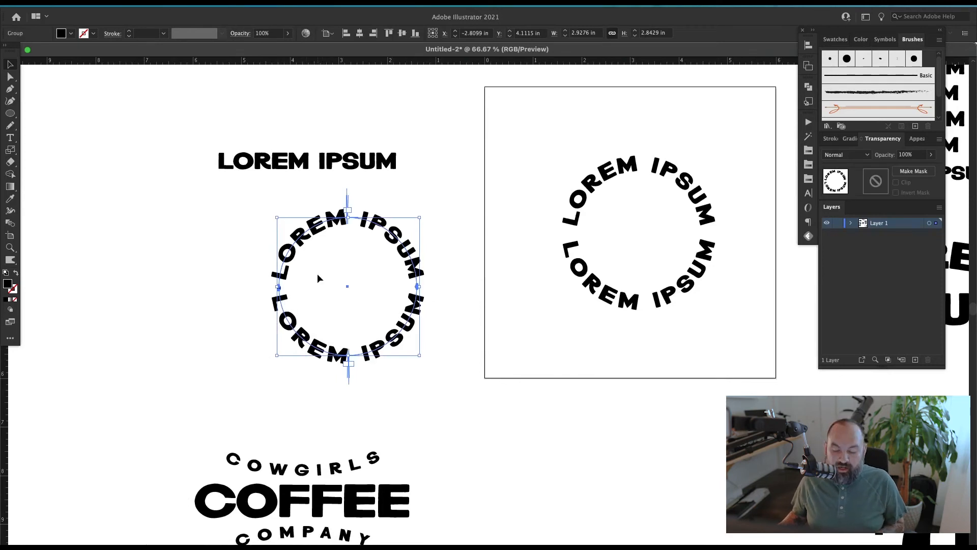
scroll(605, 228, "right", 5)
Step: Move the upper and lower LOREM IPSUM arcs on the artboard apart to open a horizontal gap across the circle
left_click(604, 227)
left_click_drag(477, 281, 477, 295)
left_click(444, 232)
Step: Place a copy of the straight LOREM IPSUM line in the gap between the arcs and change its text to LAGER
left_click(142, 202)
left_click_drag(152, 170, 282, 246)
key("t")
key("ctrl+a")
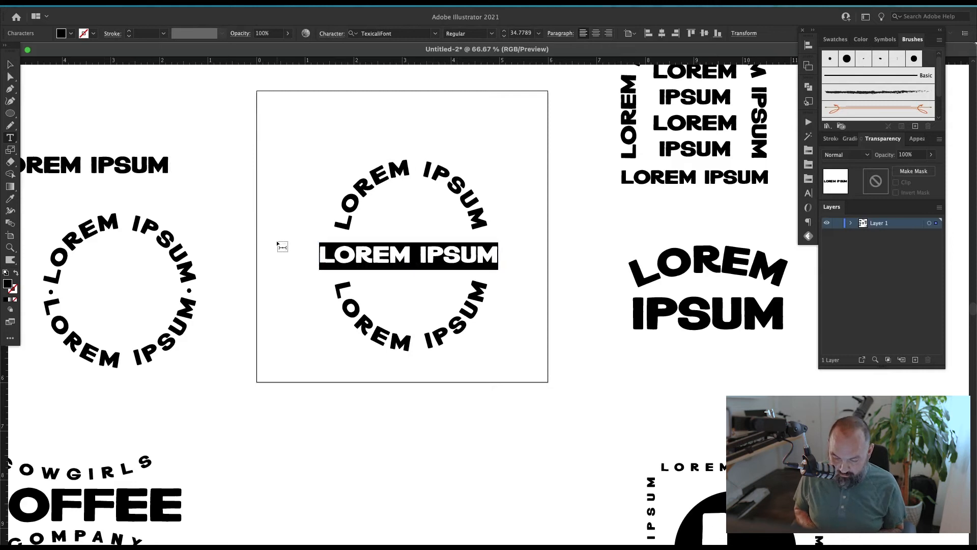
type("LAGER")
key("Escape")
Step: Enlarge LAGER to slightly wider than the circle and center it between the two arcs
key("v")
left_click(400, 254)
left_click_drag(406, 255, 440, 281)
key("super+shift+a")
key("super+shift+a")
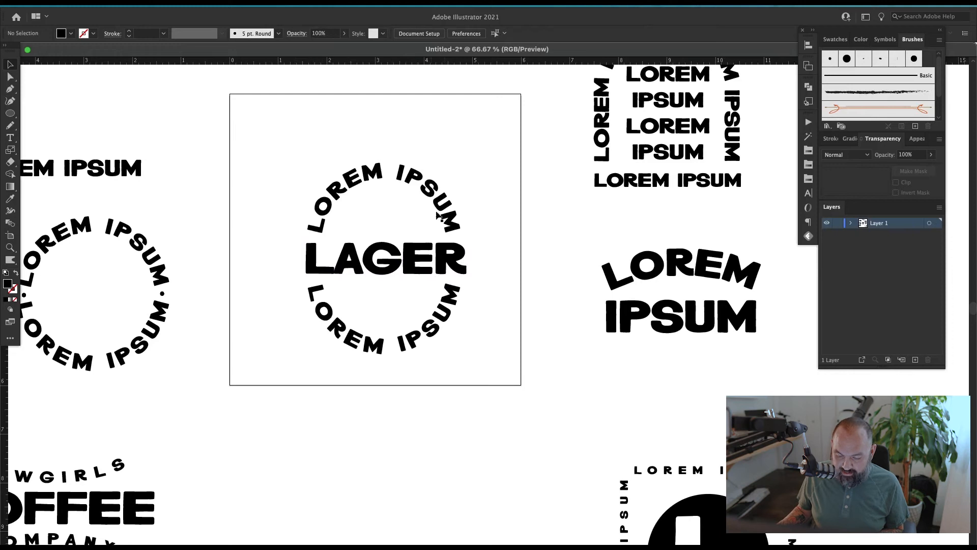
Step: Move the whole circular LAGER design off the artboard to the space below it
left_click_drag(329, 277, 334, 254)
left_click_drag(395, 342, 391, 366)
left_click(361, 251)
left_click_drag(361, 252, 308, 442)
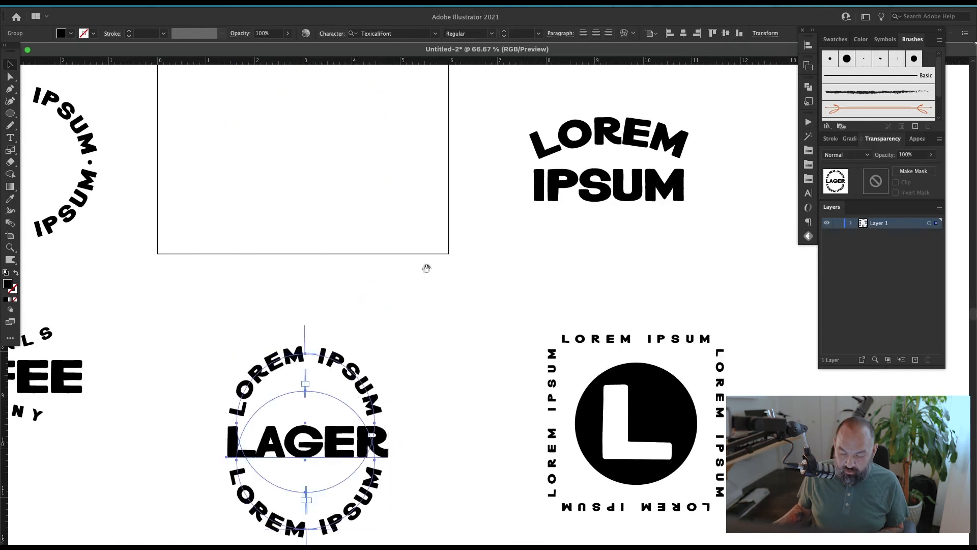
Step: Place a copy of the arched LOREM over straight IPSUM design on the artboard
left_click_drag(420, 286, 419, 353)
left_click(575, 319)
left_click(612, 187)
left_click_drag(612, 187, 290, 208)
left_click(662, 249)
left_click(600, 338)
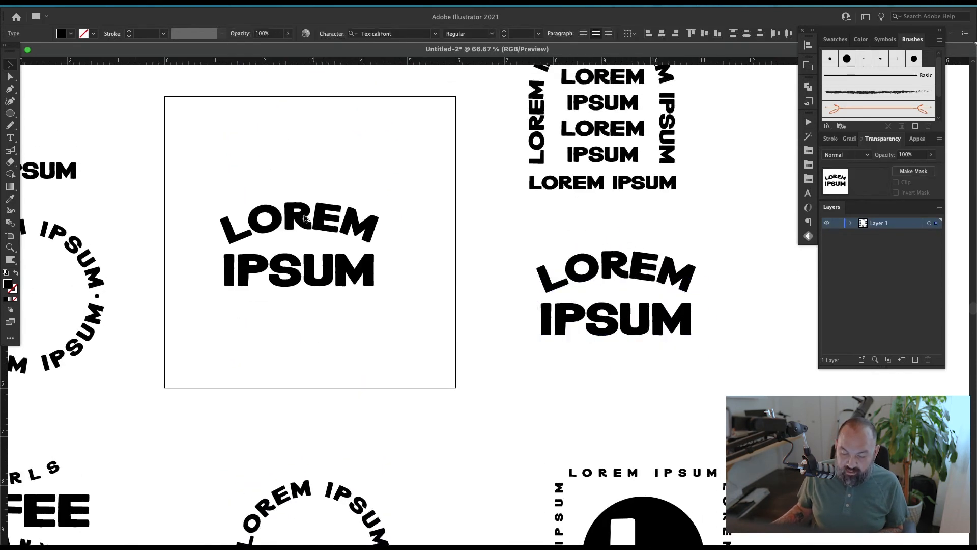
Step: Scale the arched LOREM on the artboard down so that it is narrower than IPSUM
left_click(397, 164)
left_click(312, 210)
key("s")
left_click_drag(413, 155, 353, 184)
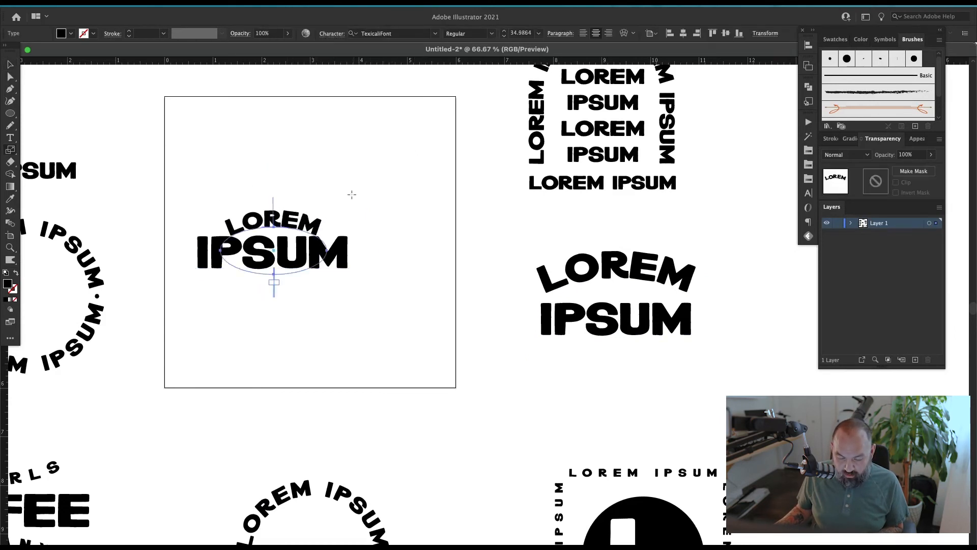
Step: Center IPSUM horizontally on the artboard and position the small arched LOREM directly above it
key("v")
left_click(353, 194)
left_click_drag(306, 255, 306, 259)
left_click_drag(364, 212, 330, 240)
left_click(338, 282)
left_click(334, 280)
Step: Place a copy of the arched LOREM below IPSUM, rotated 180 degrees, and flip its type on the path
left_click_drag(341, 190, 313, 353)
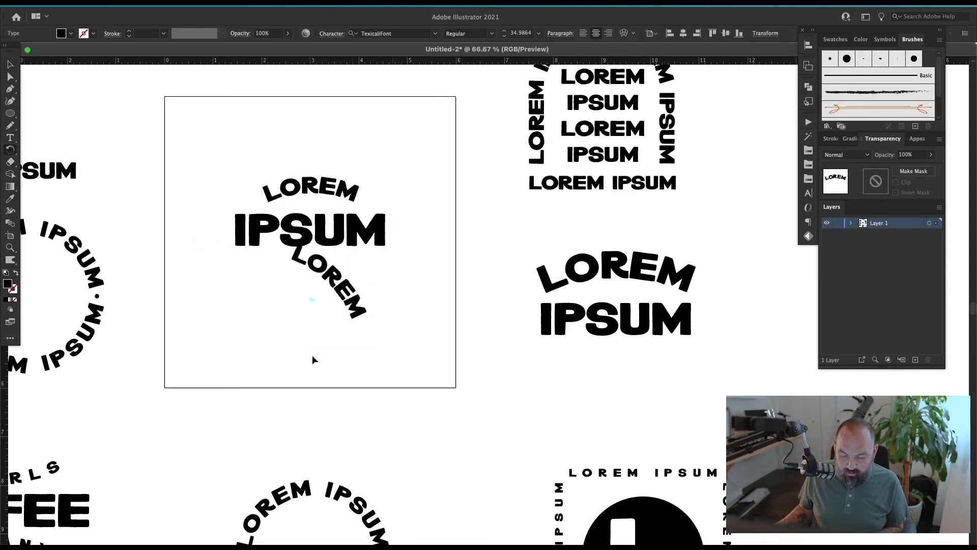
left_click(120, 6)
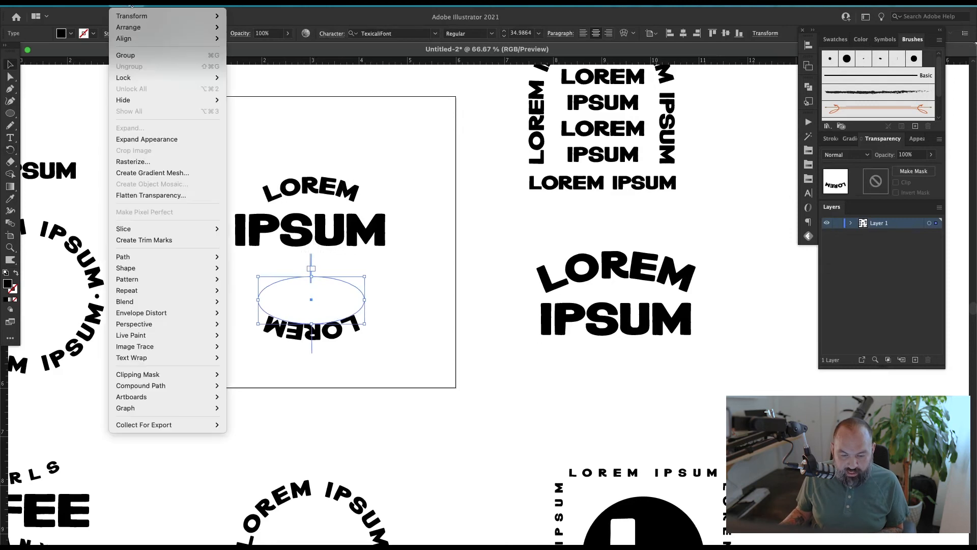
mouse_move(214, 103)
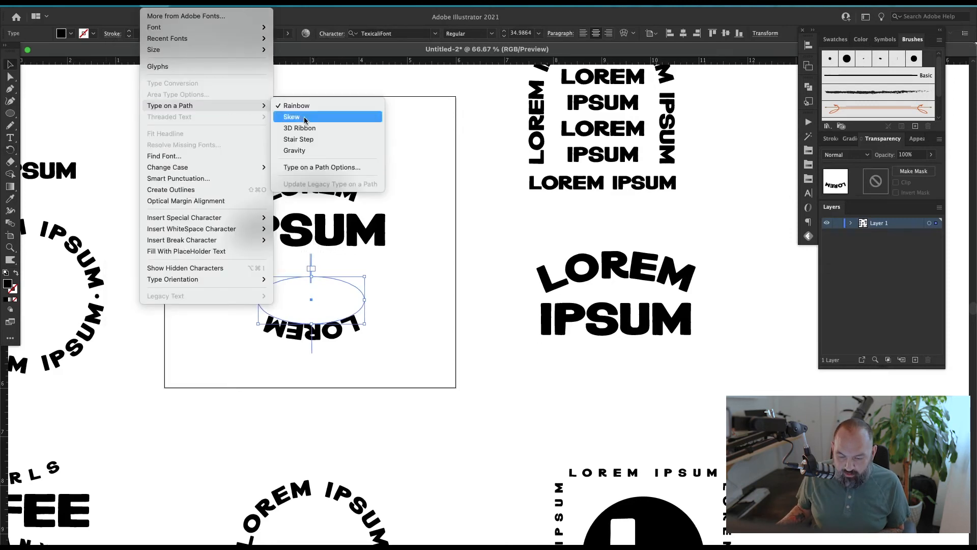
left_click(300, 167)
left_click(681, 238)
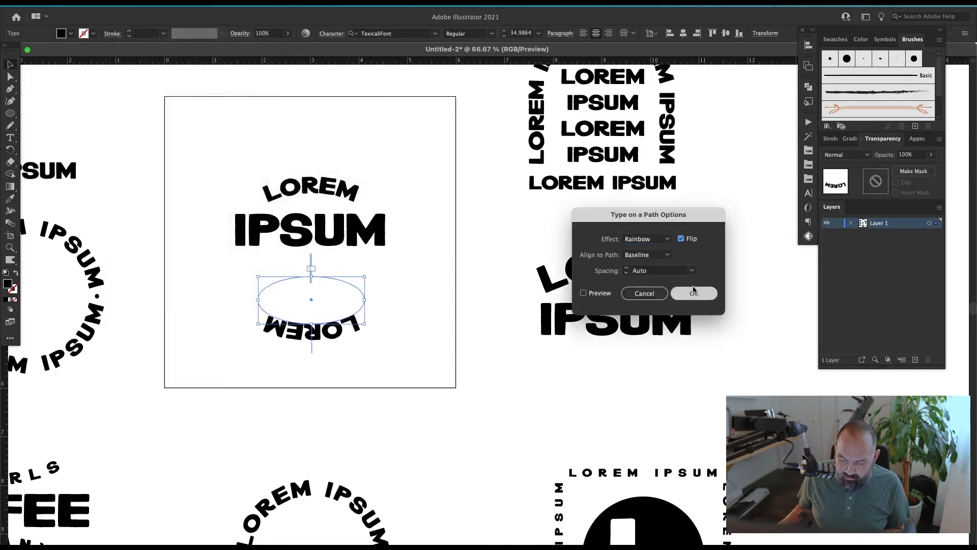
left_click(693, 293)
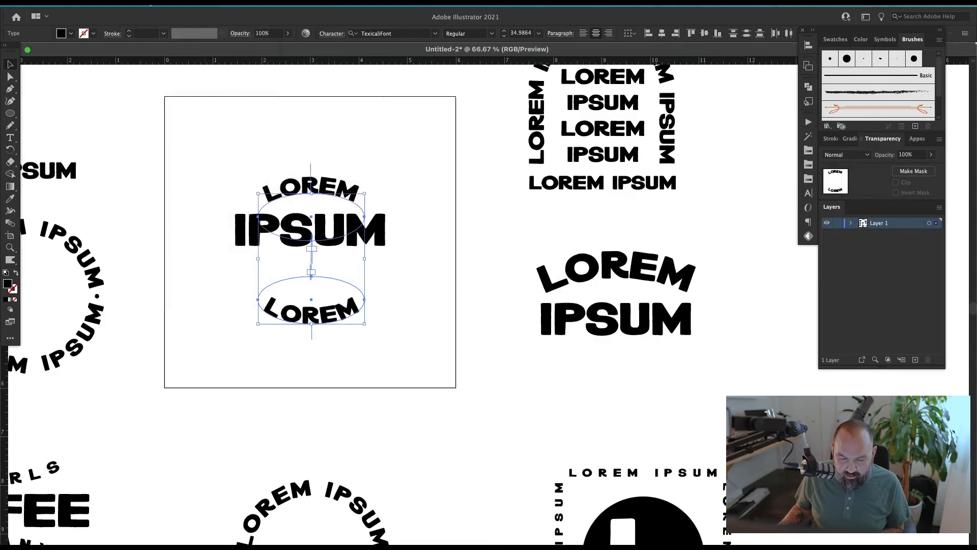
Step: Align the type of both arched LOREM words to the center of their paths
left_click(150, 4)
mouse_move(238, 108)
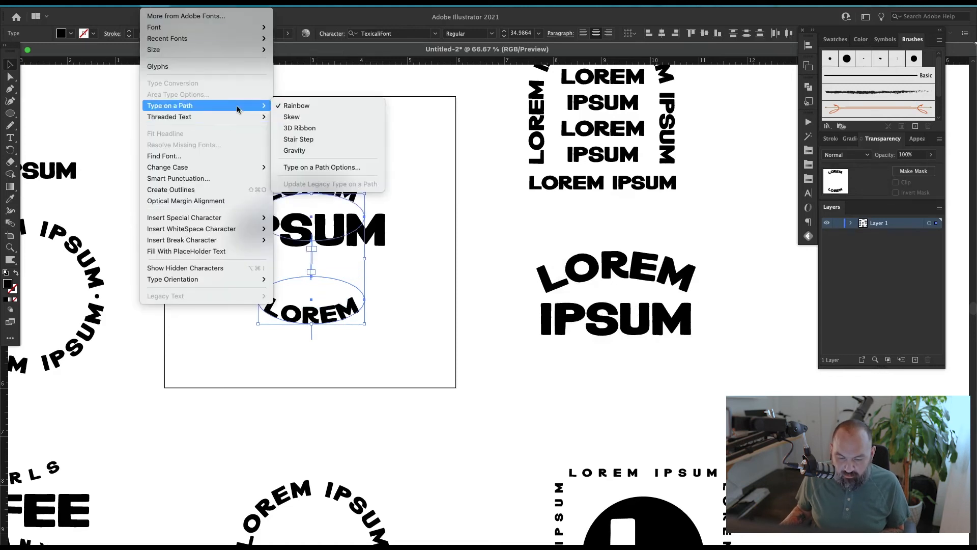
left_click(314, 166)
left_click(646, 254)
left_click(642, 287)
left_click(694, 293)
left_click(422, 276)
Step: Move the lower arched LOREM up close under IPSUM and set both arched words to 27 pt
left_click_drag(326, 318, 330, 265)
left_click(337, 197, "shift")
left_click(504, 35)
left_click(504, 35)
left_click(504, 36)
left_click(504, 36)
Step: Widen the letter spacing of both arched LOREM words around IPSUM
key("alt+Right")
key("alt+Right")
key("alt+Right")
key("alt+Right")
key("alt+Right")
key("alt+Right")
key("alt+Right")
key("alt+Right")
key("alt+Right")
key("alt+Right")
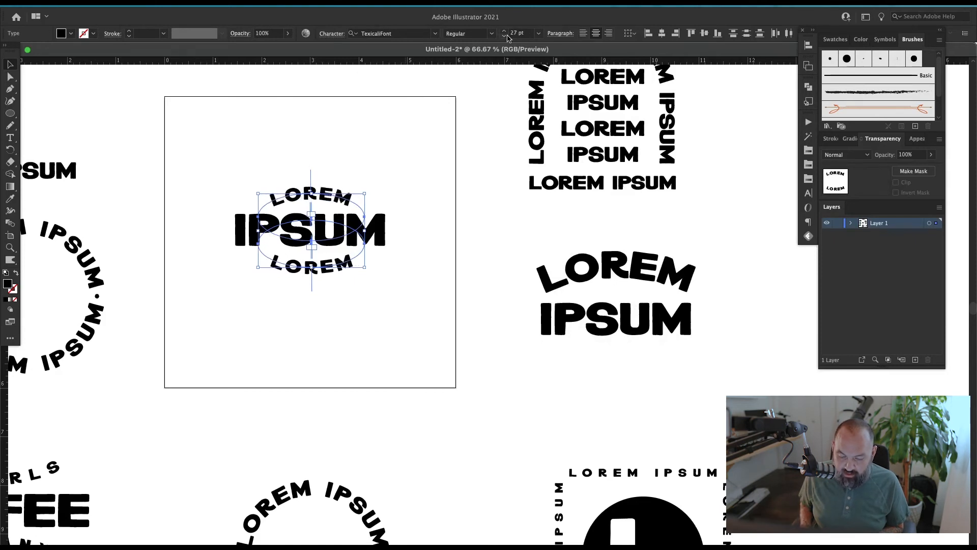
key("super+shift+a")
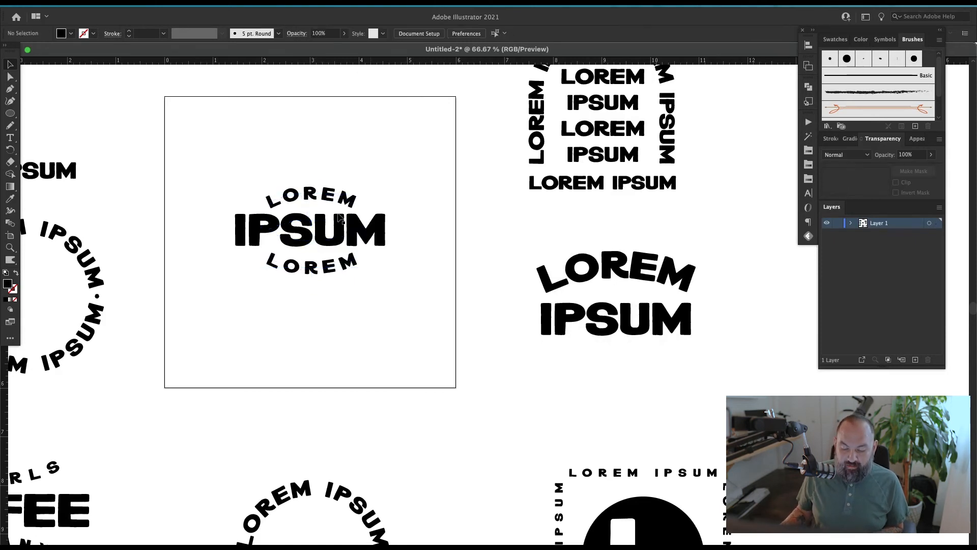
Step: Position the LOREM IPSUM LOREM design in the upper part of the artboard with a copy in the lower part
scroll(380, 196, "left", 3)
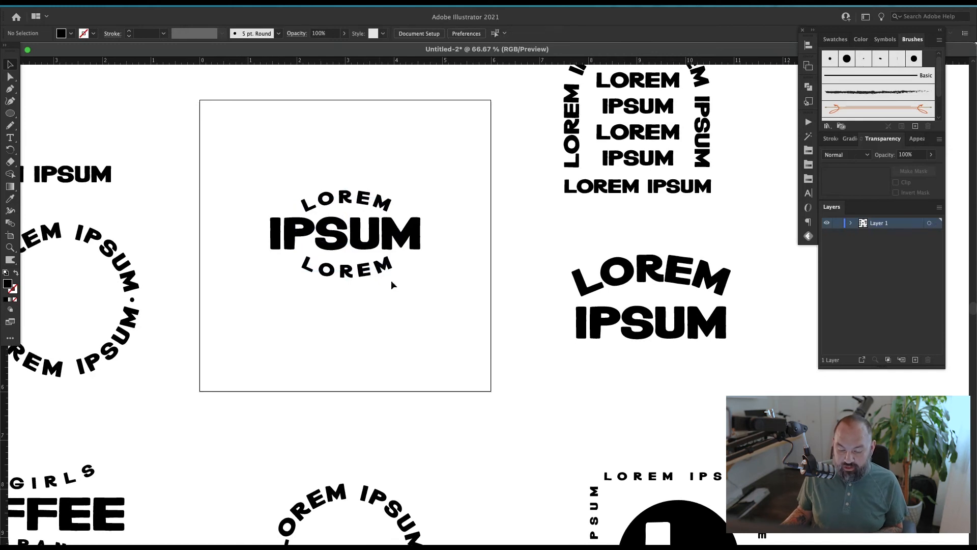
left_click_drag(400, 172, 349, 317)
left_click_drag(394, 251, 426, 322)
left_click(402, 257)
left_click(387, 173)
left_click(468, 261)
left_click(437, 287)
left_click(463, 285)
Step: Spread the two arched LOREM words away from IPSUM in the lower copy to make room for extra lines
left_click_drag(398, 282, 397, 269)
left_click_drag(391, 350, 392, 366)
left_click(143, 187)
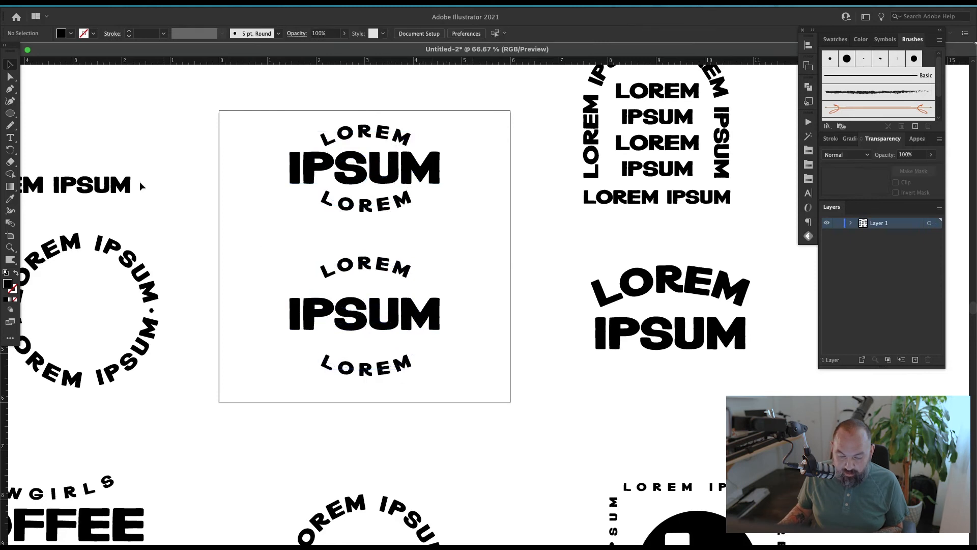
Step: Add a small scaled-down copy of IPSUM between the upper arch and IPSUM, with its text changed to THE
left_click_drag(392, 326, 391, 299)
key("s")
left_click_drag(499, 212, 382, 285)
key("v")
left_click(462, 244)
double_click(382, 286)
type("THE")
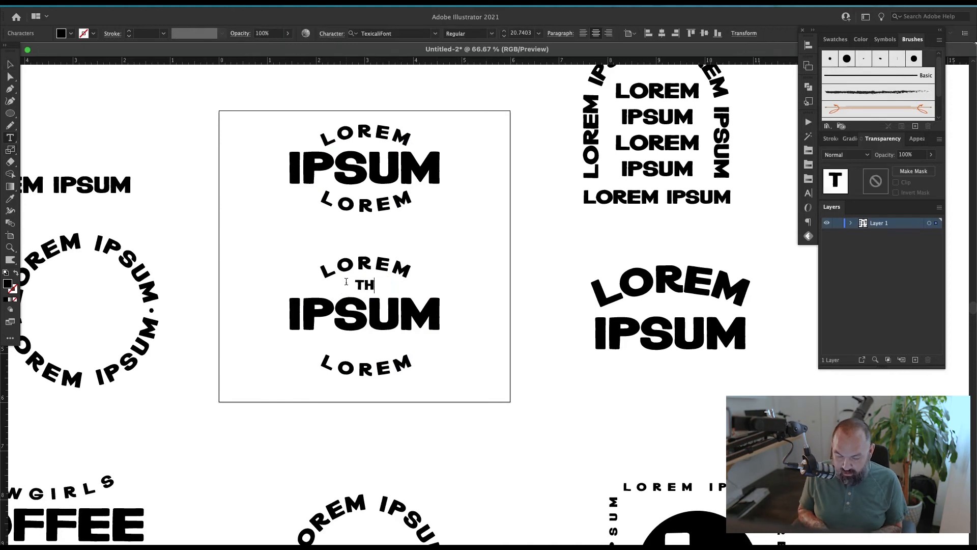
key("Escape")
Step: Place a copy of THE between IPSUM and the lower arched LOREM
left_click_drag(370, 287, 357, 342)
double_click(352, 337)
key("Escape")
Step: Refine the line spacing by nudging the lower THE down and the upper THE and arched LOREM slightly up
key("z")
mouse_move(347, 310)
left_mouse_down()
mouse_move(369, 328)
mouse_move(352, 290)
mouse_move(360, 297)
left_mouse_up()
key("v")
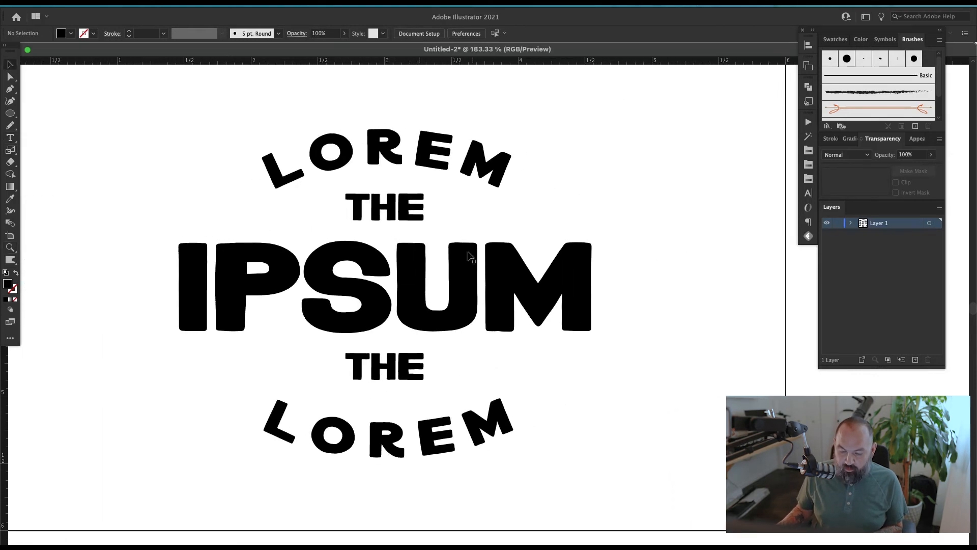
left_click_drag(391, 378, 391, 389)
left_click_drag(428, 168, 427, 160)
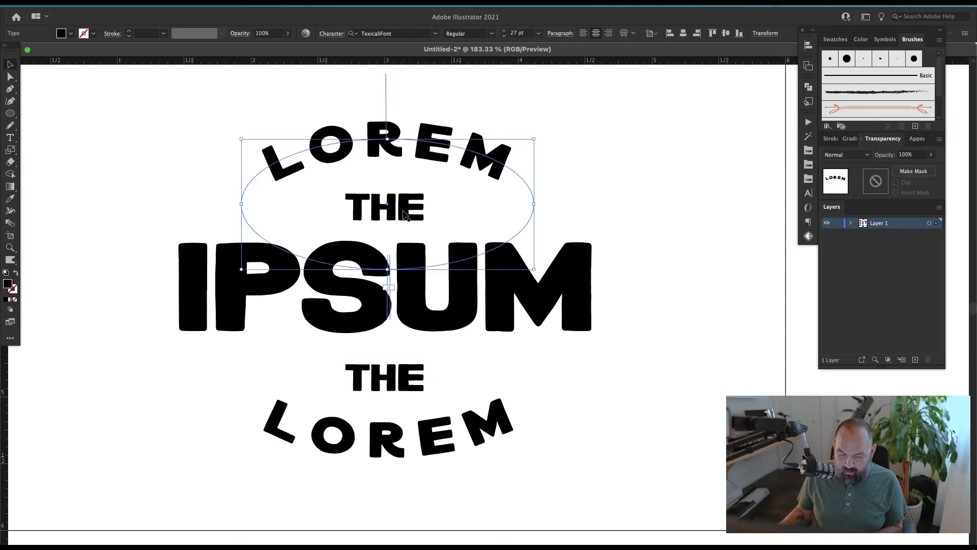
left_click(403, 214)
Step: Replace the upper arched LOREM with DOWNTOWN and set its font size to 20 pt
double_click(487, 170)
key("ctrl+a")
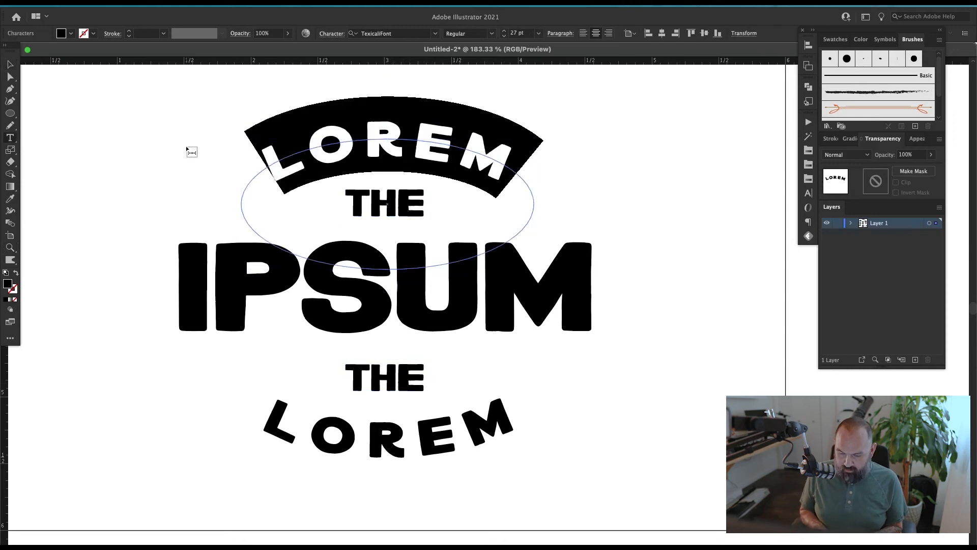
type("DOWNTOWN")
key("ctrl+a")
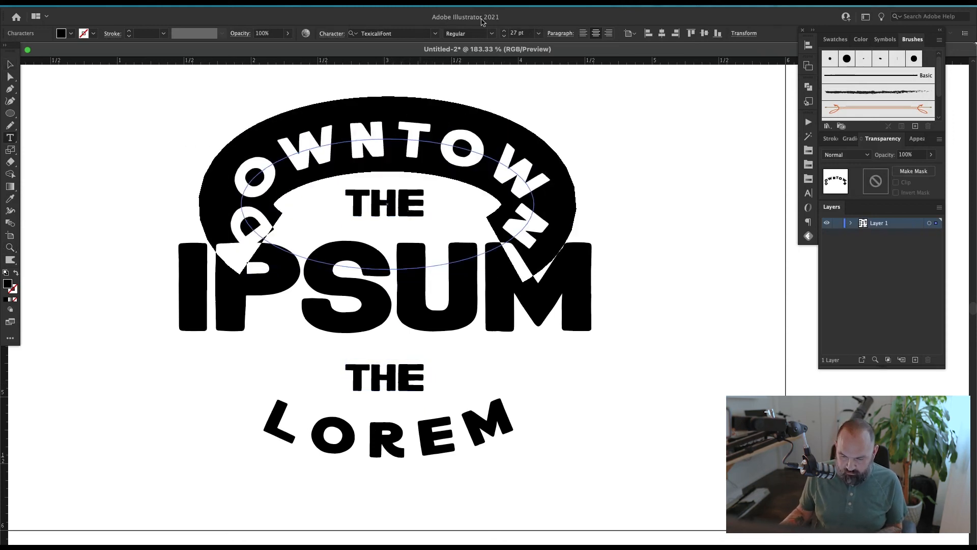
key("Escape")
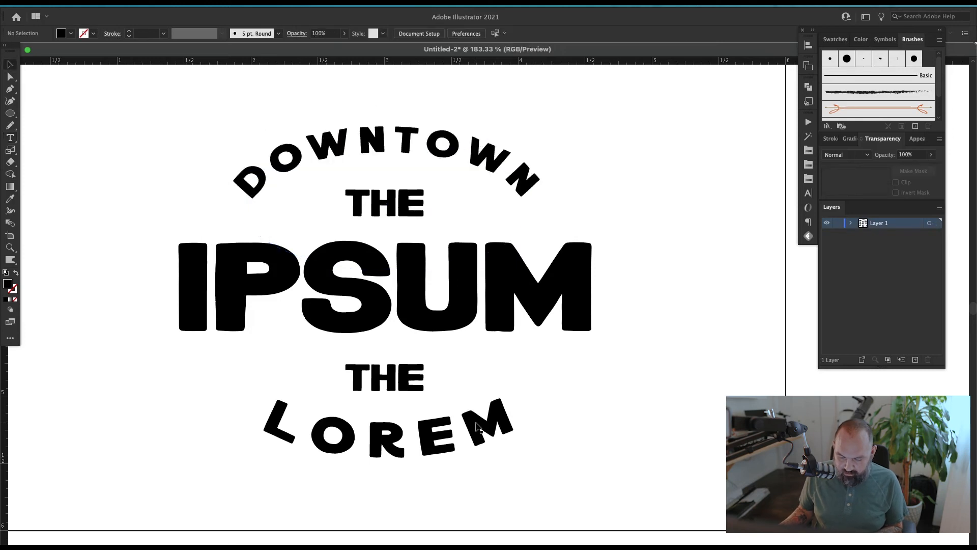
Step: Match the lower arched LOREM to DOWNTOWN's text formatting and change its text to COMPANY
left_click(479, 425)
key("i")
left_click(450, 134)
key("super+shift+a")
key("v")
double_click(452, 442)
left_click_drag(451, 441, 279, 418)
key("super+a")
type("COMPANY")
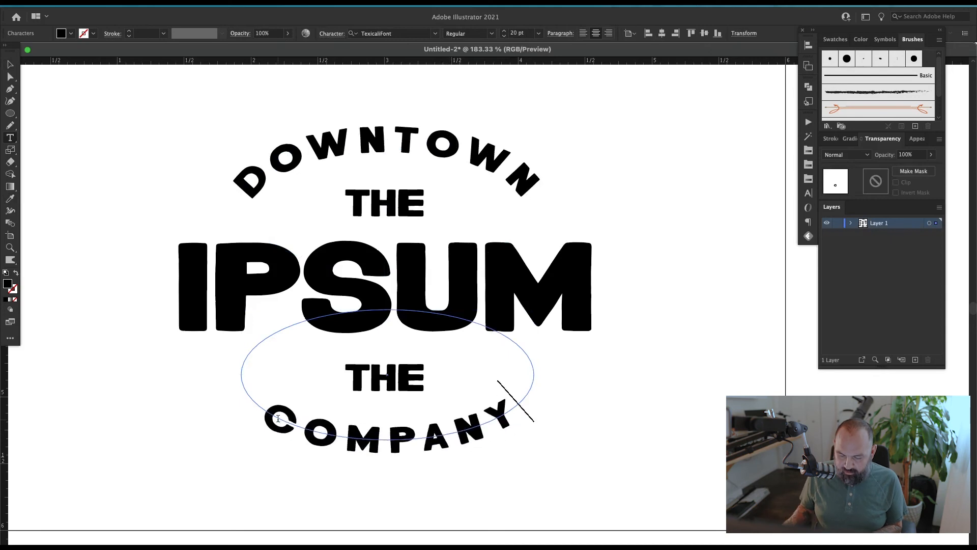
key("Escape")
key("super+shift+a")
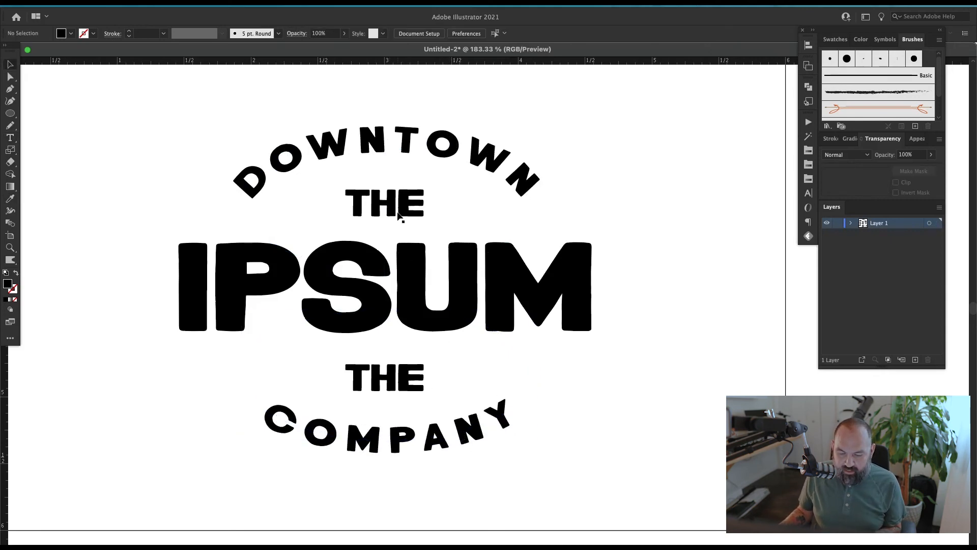
Step: Change the upper THE to BEER and the lower THE to BOURBON
double_click(415, 208)
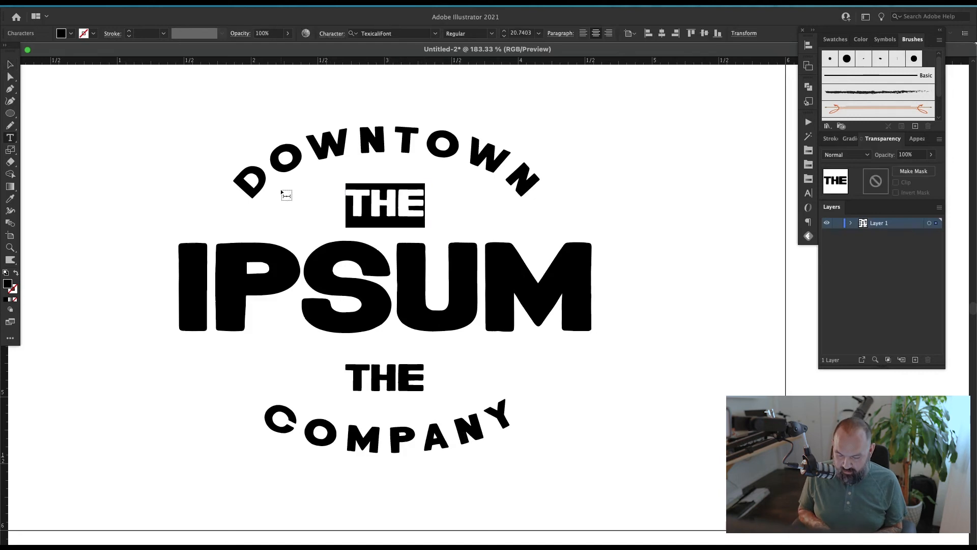
type("BEER")
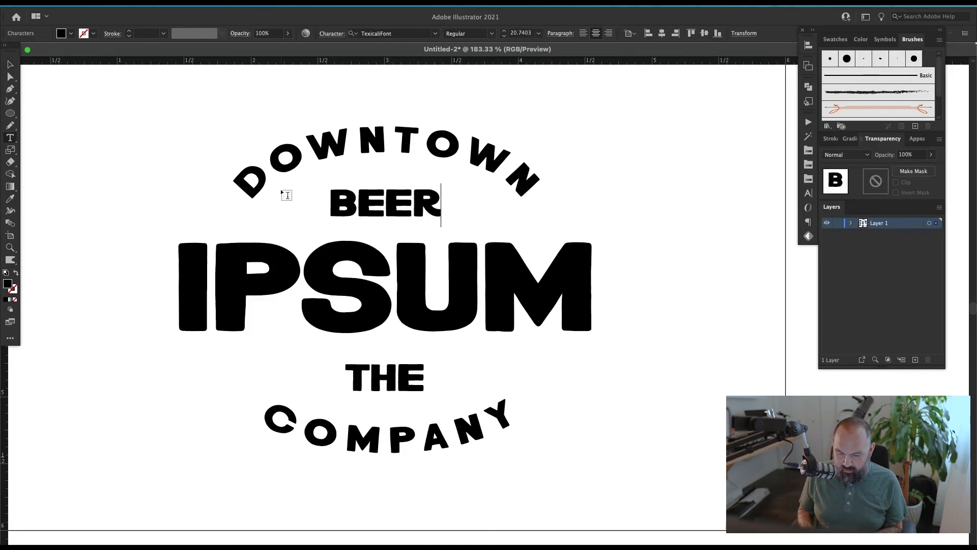
double_click(422, 378)
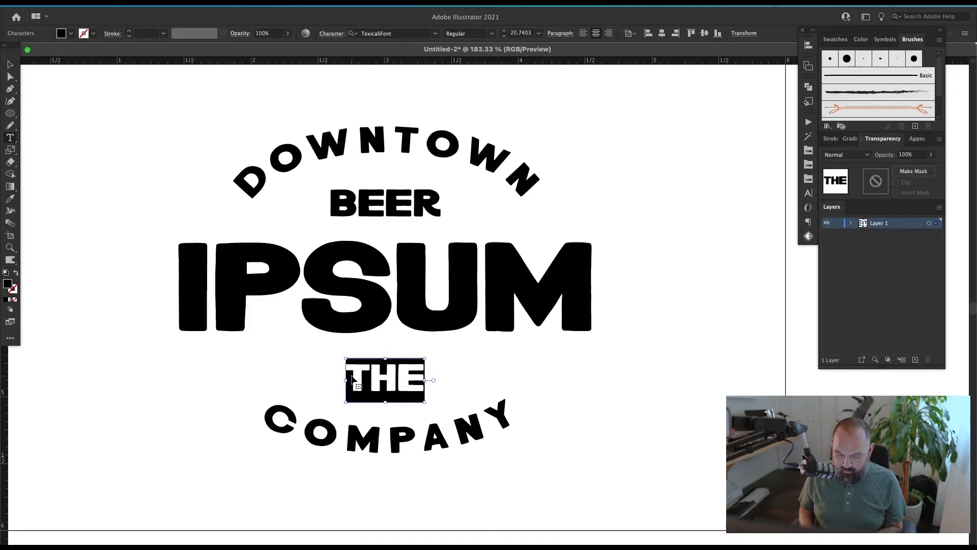
type("BOURBON")
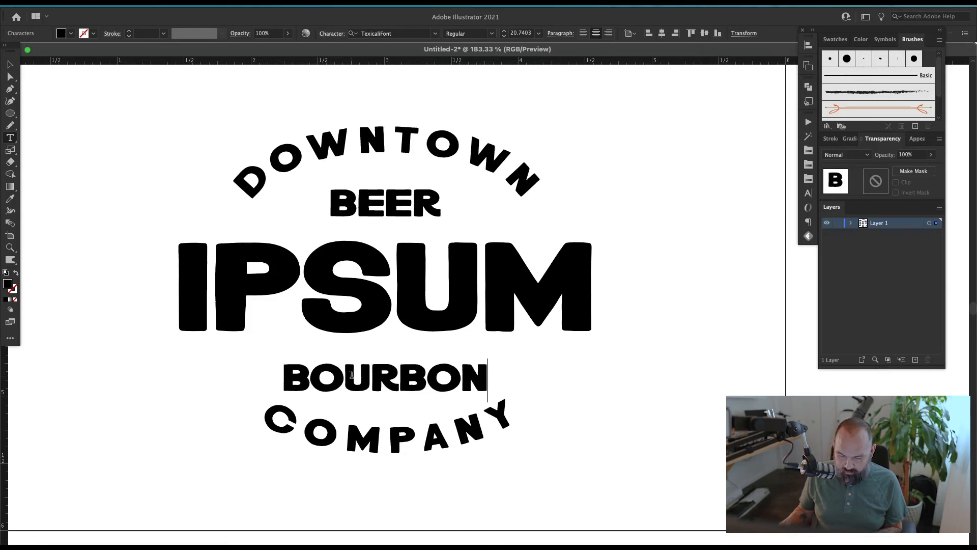
key("Escape")
Step: Replace the large IPSUM with BREWING and nudge BOURBON up toward it
double_click(431, 299)
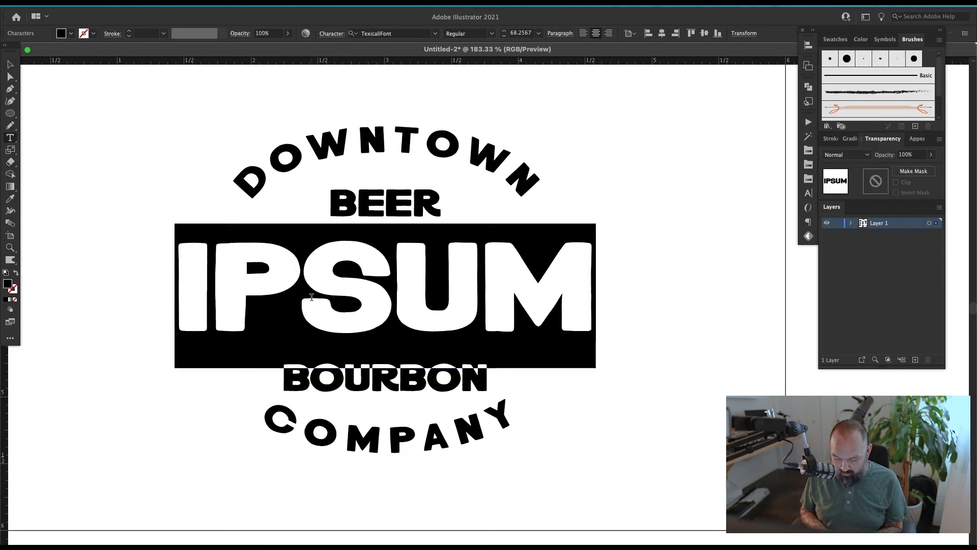
type("BREWING")
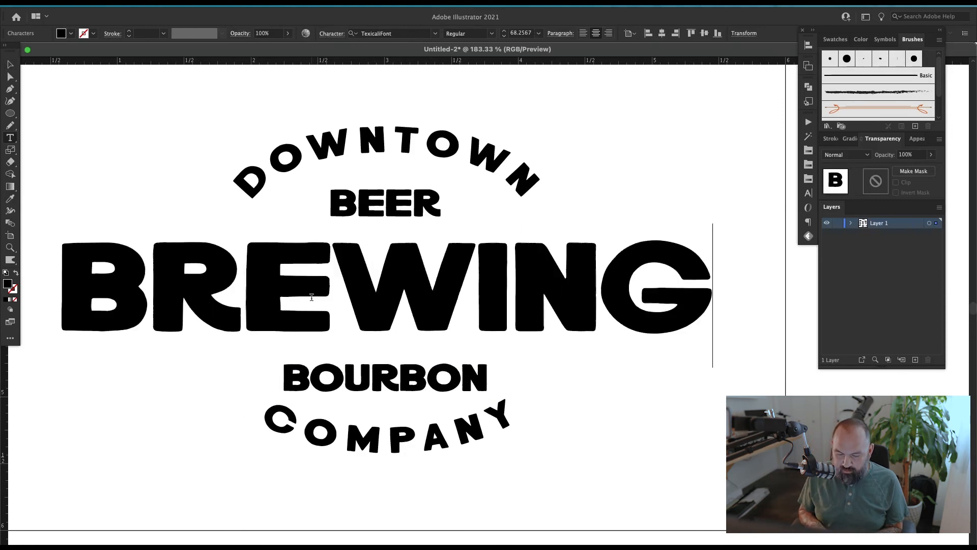
key("Escape")
left_click_drag(412, 285, 411, 288)
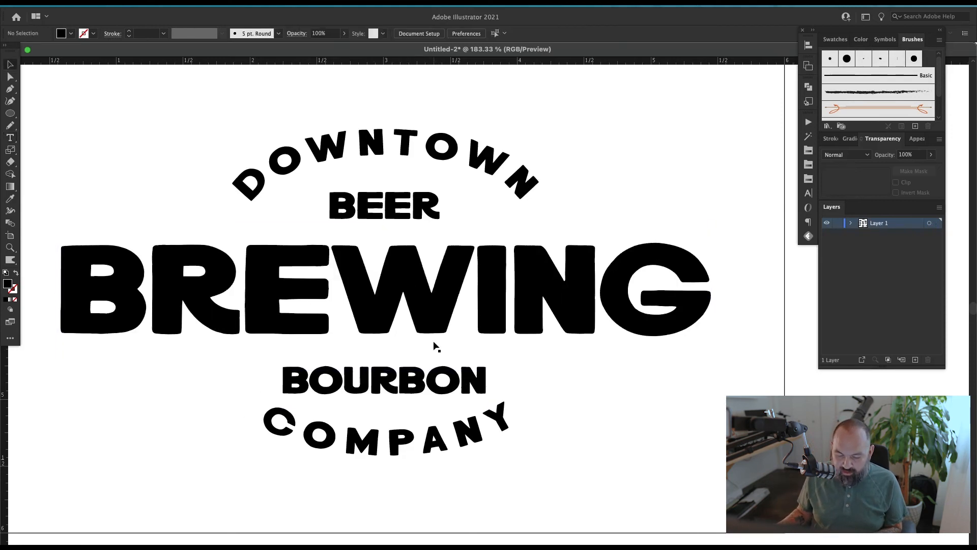
left_click_drag(438, 372, 438, 367)
Step: Widen the letter spacing of the arched COMPANY text
left_click(446, 428)
key("alt+Right")
key("alt+Right")
key("alt+Right")
key("alt+Right")
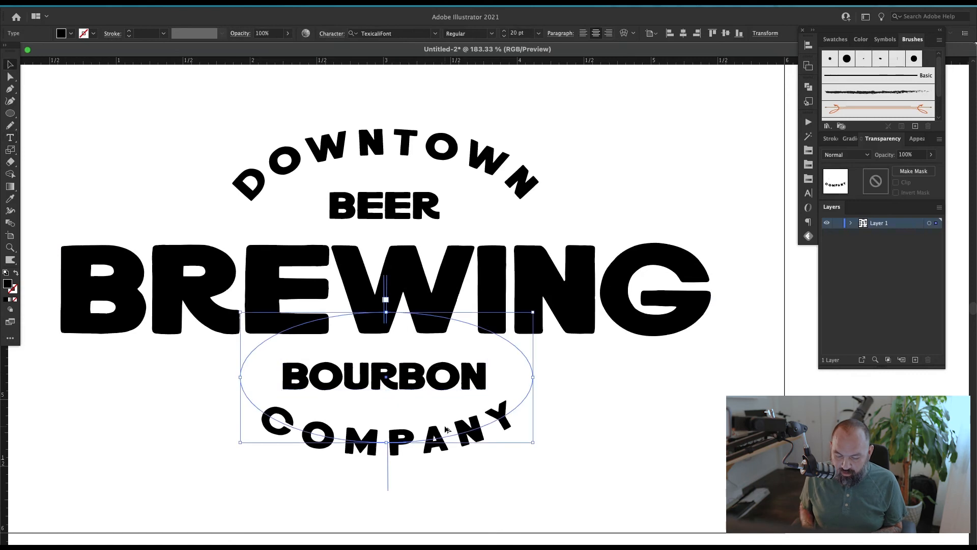
key("alt+Right")
key("alt+Right")
key("alt+Right")
key("alt+Right")
key("super+shift+a")
Step: Nudge BOURBON slightly farther up to balance its spacing between BREWING and COMPANY
left_click_drag(429, 375, 428, 371)
left_click(324, 211)
key("super+minus")
key("super+minus")
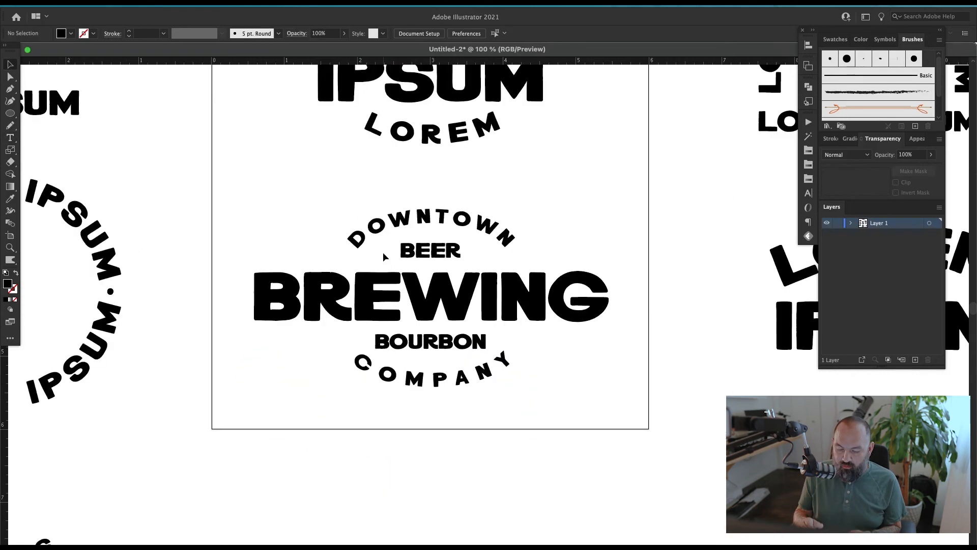
key("super+minus")
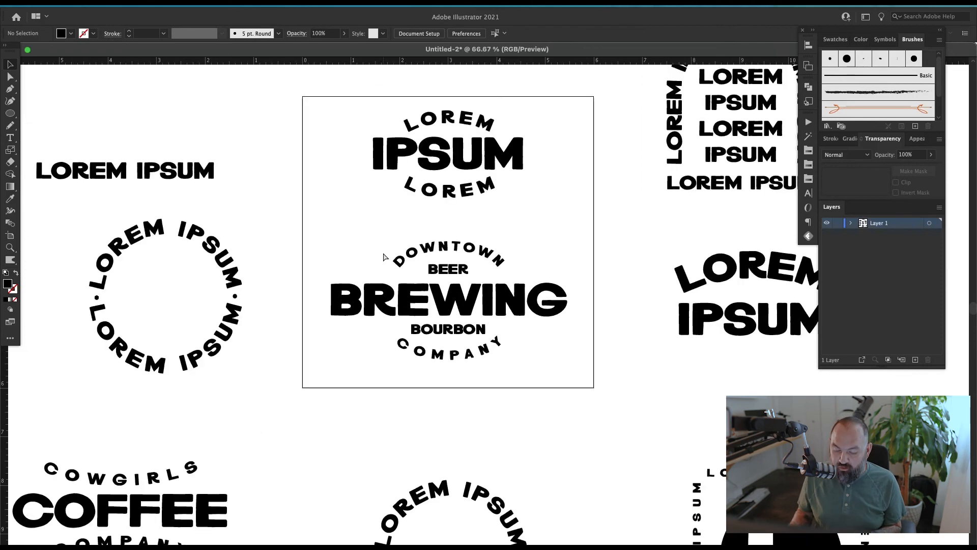
Step: Move the DOWNTOWN BREWING COMPANY badge off the artboard to below the COWGIRLS COFFEE COMPANY design
left_click_drag(394, 266, 355, 226)
left_click_drag(493, 189, 349, 329)
left_click_drag(438, 295, 479, 113)
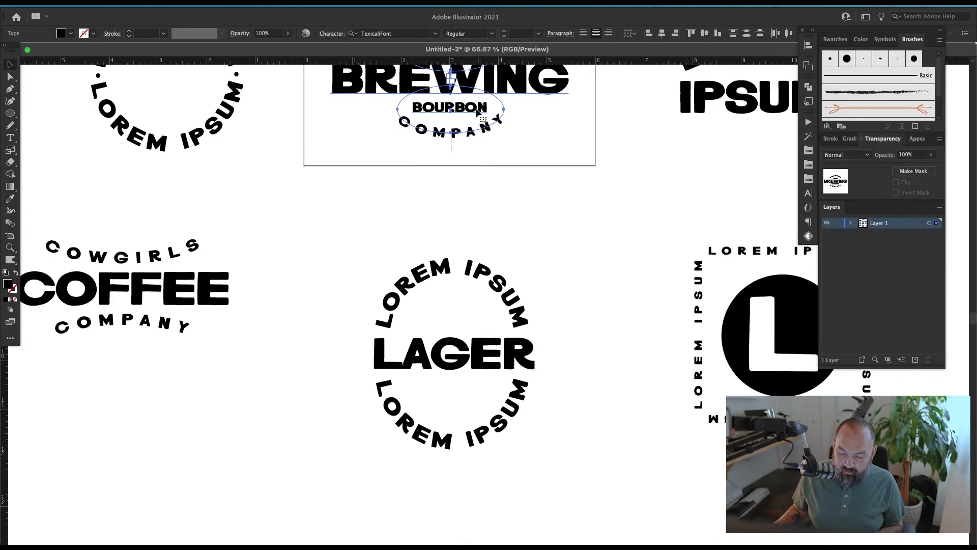
left_click_drag(481, 78, 185, 437)
left_click(263, 364)
left_click_drag(263, 364, 453, 247)
key("super+z")
left_click(241, 398)
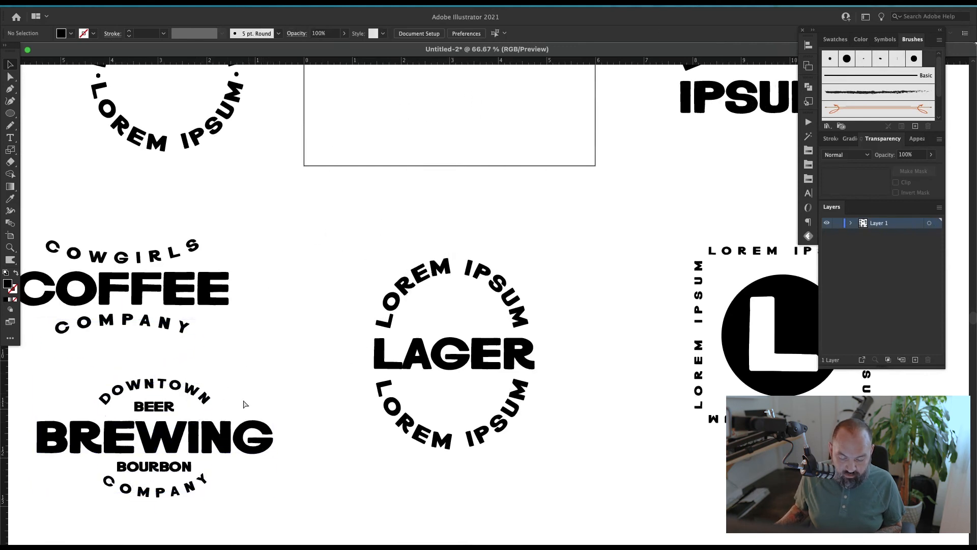
Step: Duplicate the DOWNTOWN BREWING COMPANY badge and place the copy in the middle of the artboard
left_click_drag(242, 398, 154, 483)
left_click_drag(170, 439, 422, 162)
scroll(422, 163, "up", 7)
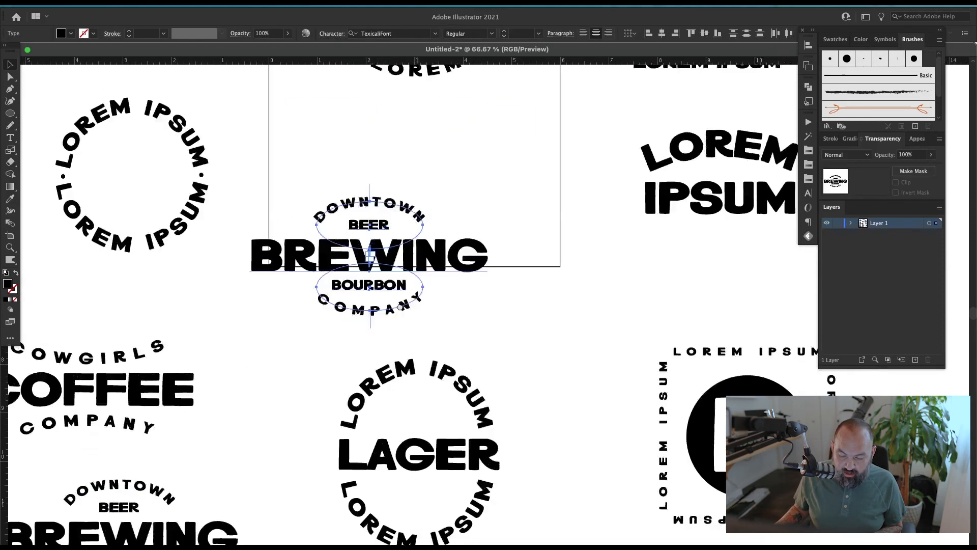
left_click(331, 285)
scroll(331, 285, "up", 1)
left_click_drag(335, 328, 317, 197)
left_click(388, 357)
scroll(413, 301, "down", 3)
left_click_drag(414, 301, 238, 462)
left_click_drag(324, 398, 374, 270)
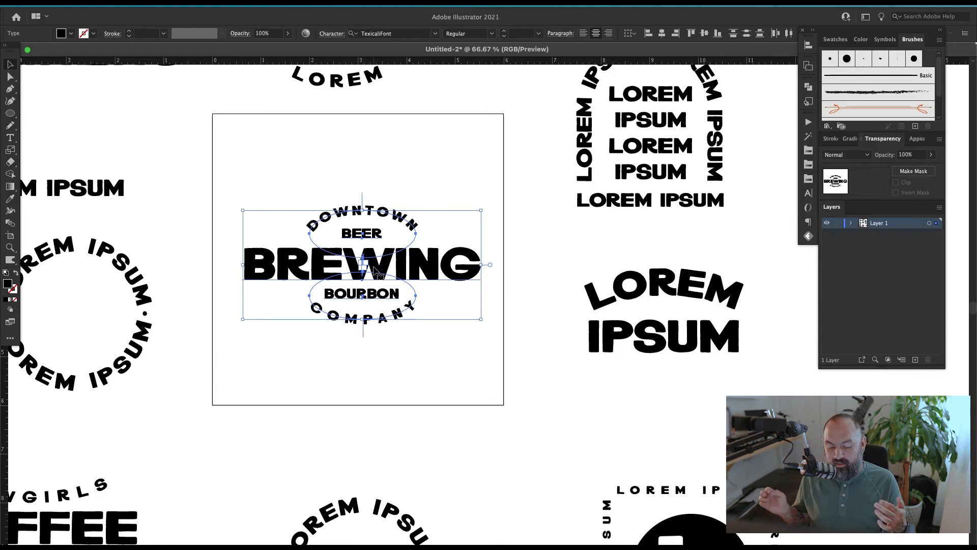
Step: Move the small BEER and BOURBON words out of the copied badge to below COMPANY
left_click(390, 172)
left_click_drag(375, 299, 375, 376)
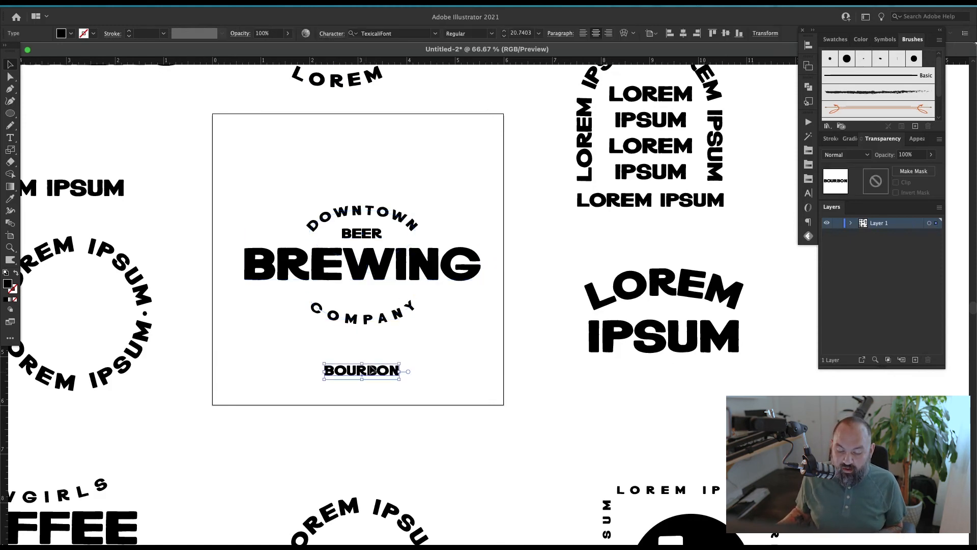
left_click_drag(370, 236, 370, 348)
key("t")
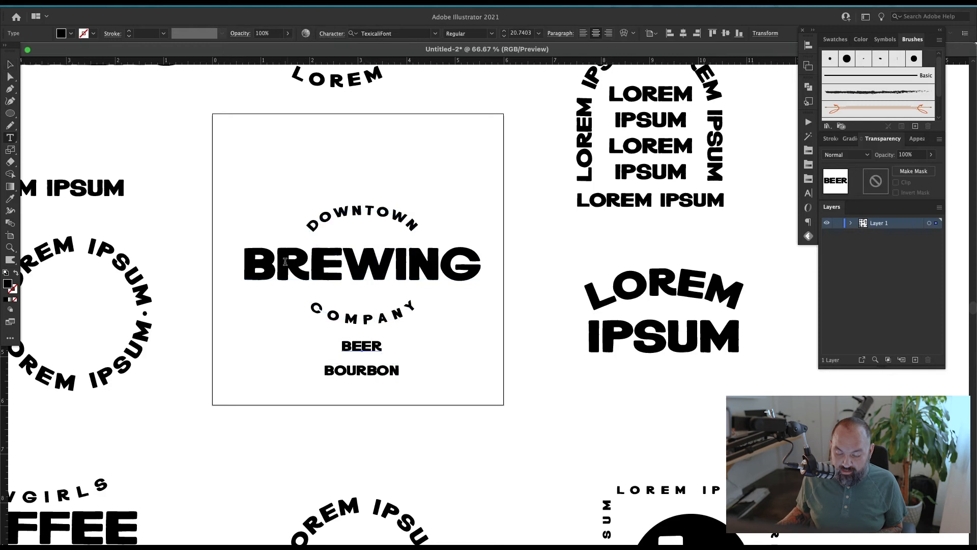
Step: Replace the large BREWING with BEER and scale the word up slightly
left_click_drag(279, 262, 491, 259)
type("EER")
key("Escape")
key("s")
mouse_move(422, 269)
left_mouse_down()
mouse_move(469, 235)
mouse_move(436, 273)
left_mouse_up()
key("v")
left_click(469, 322)
Step: Move the small BEER above DOWNTOWN and change its text to THE
left_click_drag(362, 348, 363, 191)
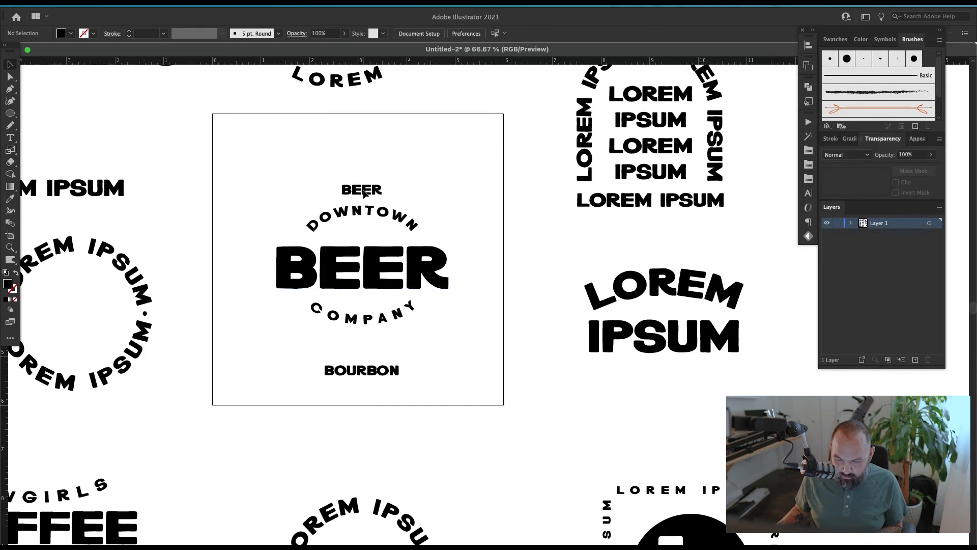
double_click(351, 189)
type("THE")
key("Escape")
Step: Delete the leftover BOURBON and nudge DOWNTOWN and THE down closer to the large BEER
left_click(391, 369)
key("Delete")
scroll(373, 219, "up", 1)
left_click_drag(372, 219, 373, 228)
left_click(369, 296)
left_click_drag(357, 194, 357, 205)
left_click(432, 196)
Step: Move the THE DOWNTOWN BEER COMPANY badge off the artboard, beside the DOWNTOWN BREWING COMPANY badge
key("super+minus")
key("super+minus")
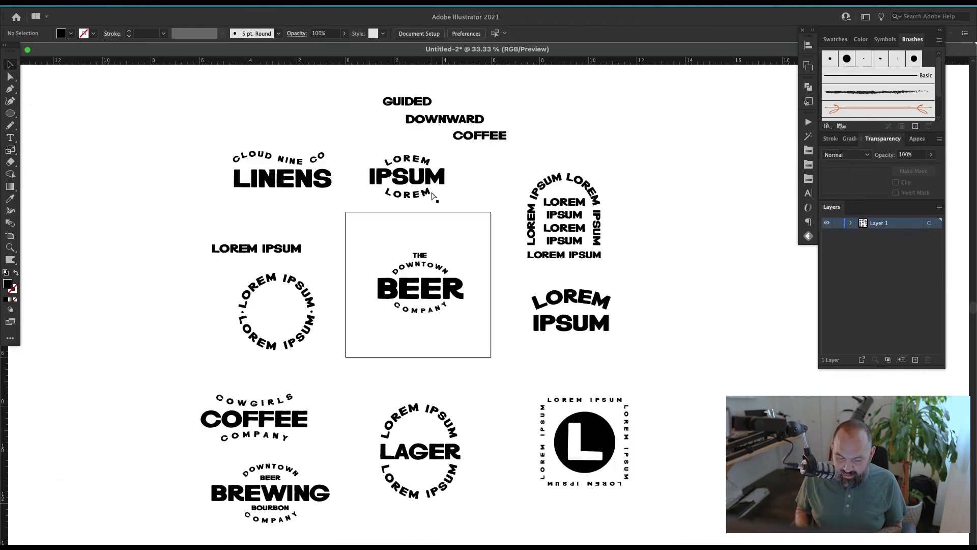
left_click_drag(400, 290, 425, 256)
left_click_drag(471, 208, 439, 291)
left_click_drag(439, 292, 233, 442)
left_click(380, 470)
left_click_drag(383, 469, 289, 452)
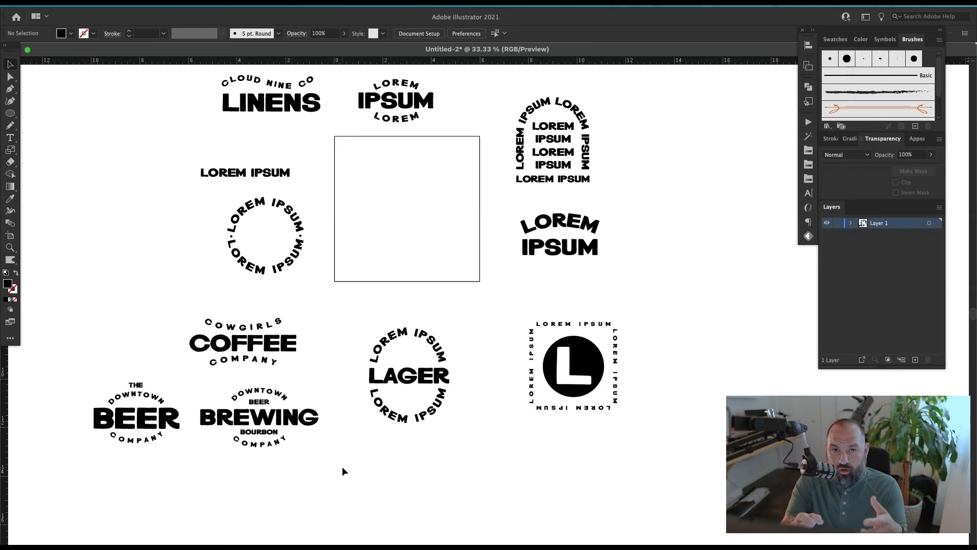
Step: Examine the arched LOREM over IPSUM design up close
scroll(344, 341, "up", 2)
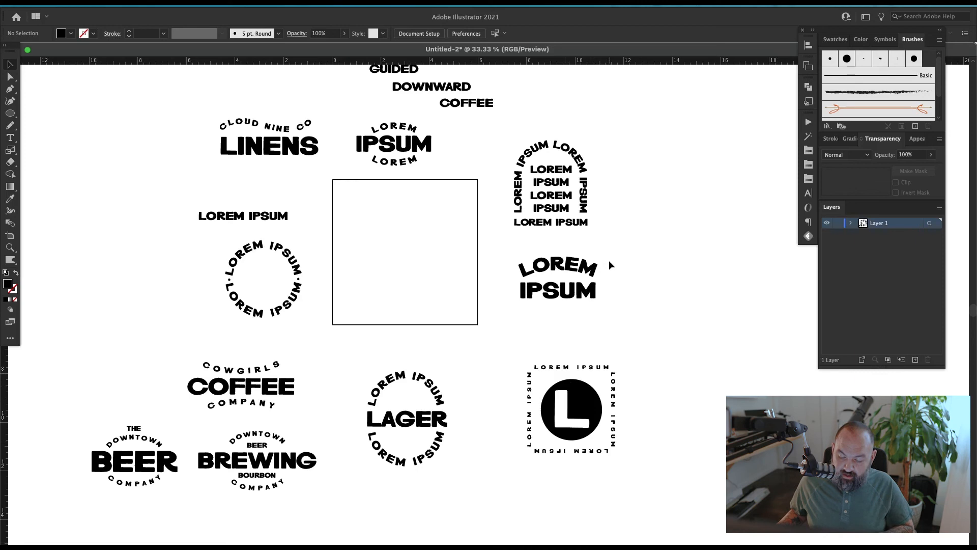
left_click_drag(543, 281, 601, 281)
left_click_drag(485, 323, 270, 320)
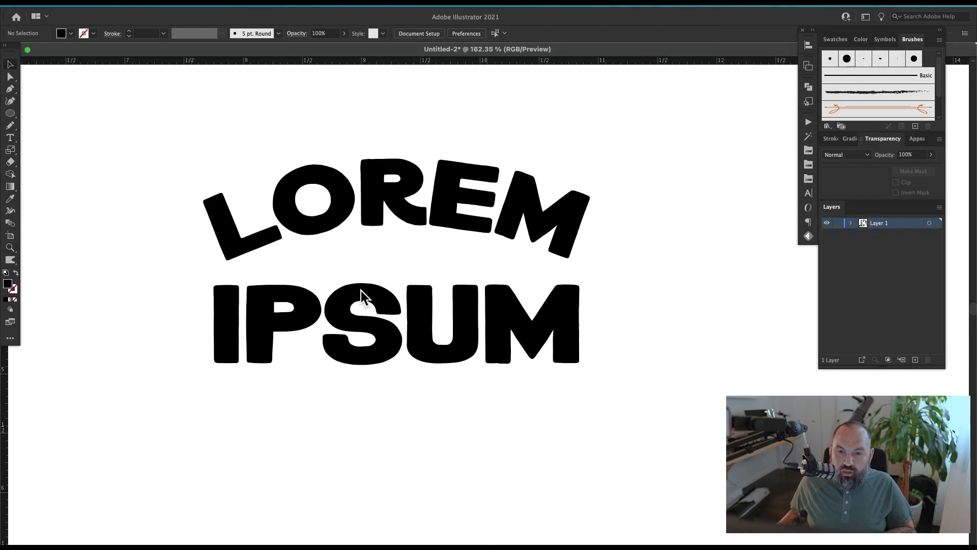
key("super+minus")
key("super+minus")
key("super+minus")
key("super+minus")
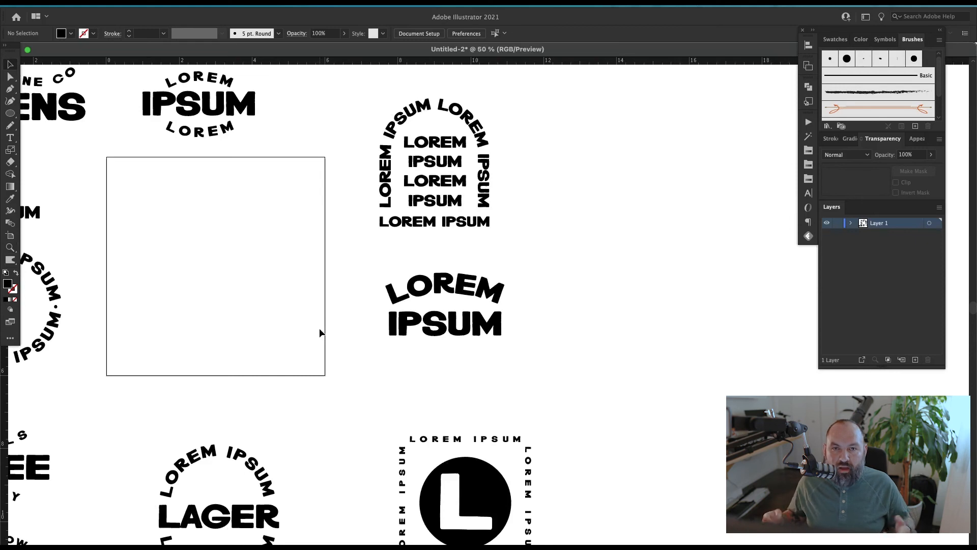
Step: Move the LAGER circle design from below the artboard onto the artboard
left_click_drag(292, 341, 295, 273)
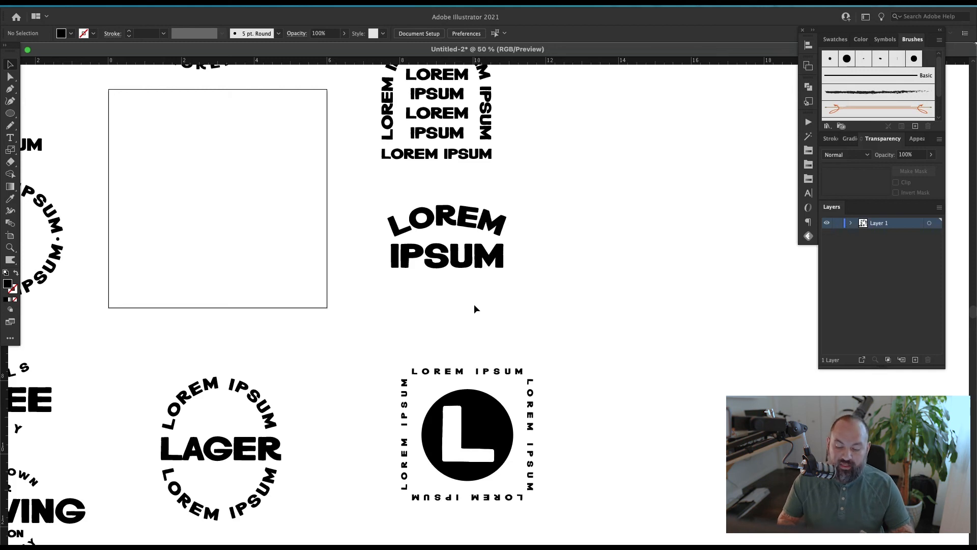
left_click_drag(266, 295, 406, 236)
left_click_drag(453, 304, 330, 431)
left_click_drag(377, 419, 358, 460)
left_click_drag(364, 441, 364, 189)
Step: Change the font of the whole LAGER circle design to Yorktown NQ
key("z")
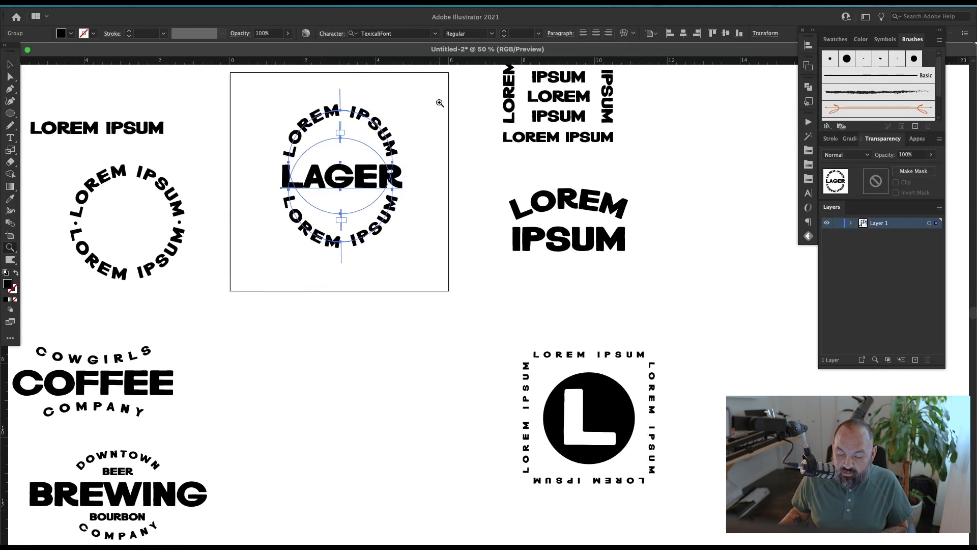
left_click_drag(441, 104, 242, 248)
left_click_drag(376, 248, 275, 242)
key("super+minus")
key("super+shift+a")
key("v")
left_click_drag(701, 138, 367, 426)
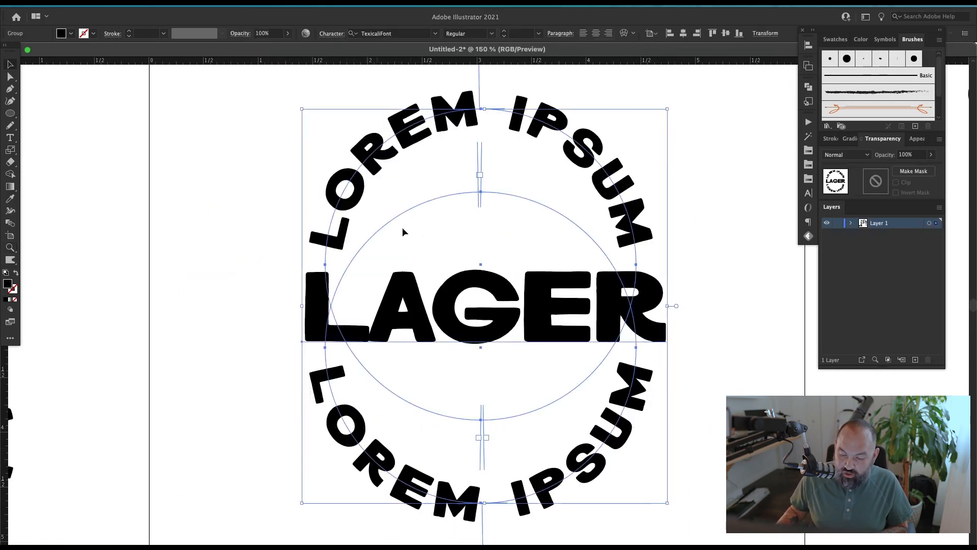
left_click(425, 33)
type("york")
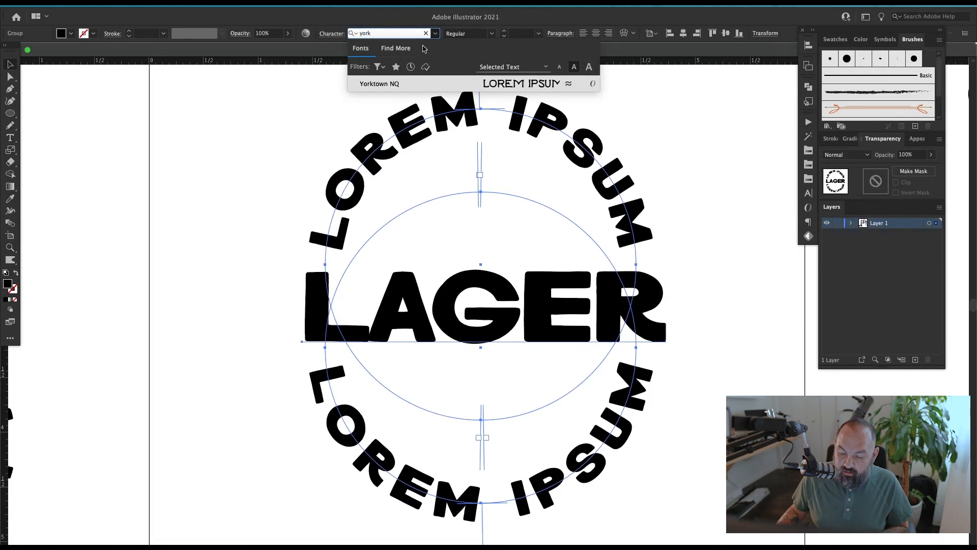
left_click(510, 86)
key("super+shift+a")
Step: Scale down the word LAGER so it fits within the width of the arched LOREM IPSUM texts
left_click_drag(568, 344, 436, 339)
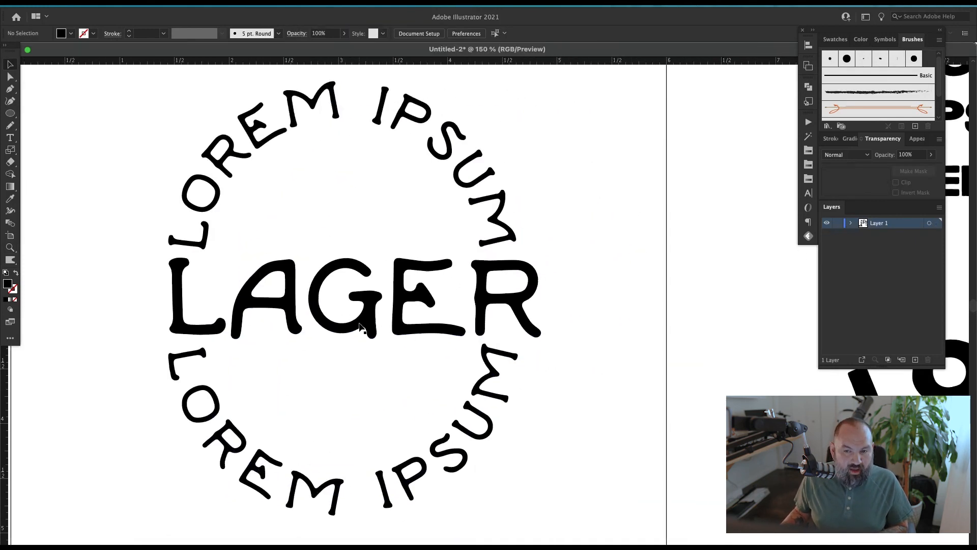
left_click_drag(357, 322, 396, 322)
key("super+minus")
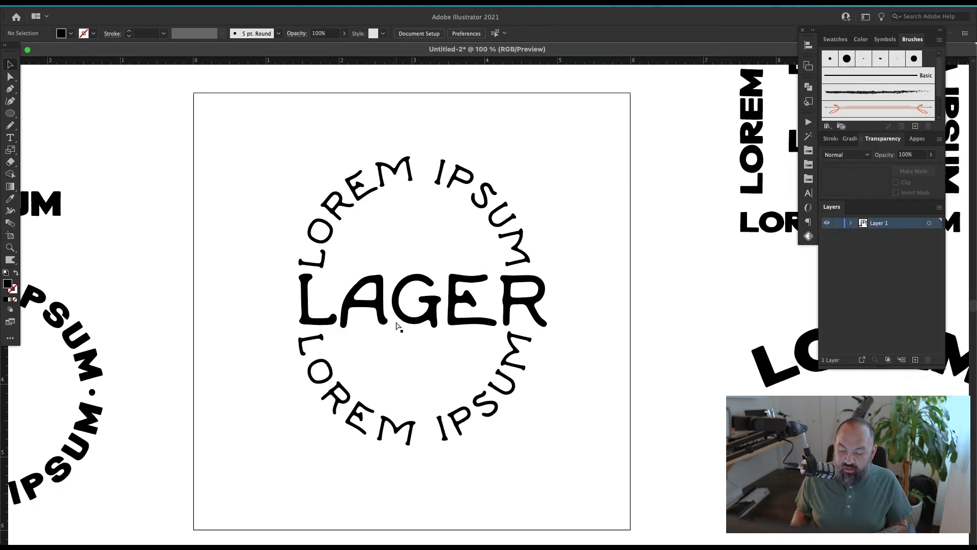
left_click(479, 323)
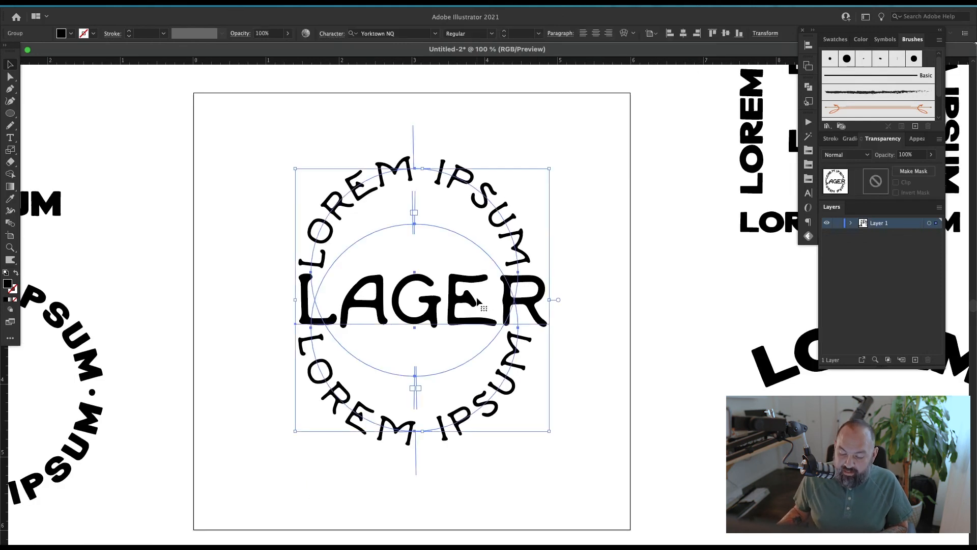
left_click(559, 304)
left_click(539, 307)
left_click_drag(551, 301, 535, 301)
key("s")
left_click_drag(593, 216, 577, 225)
left_click(597, 33)
key("v")
left_click_drag(356, 306, 474, 306)
left_click(621, 232)
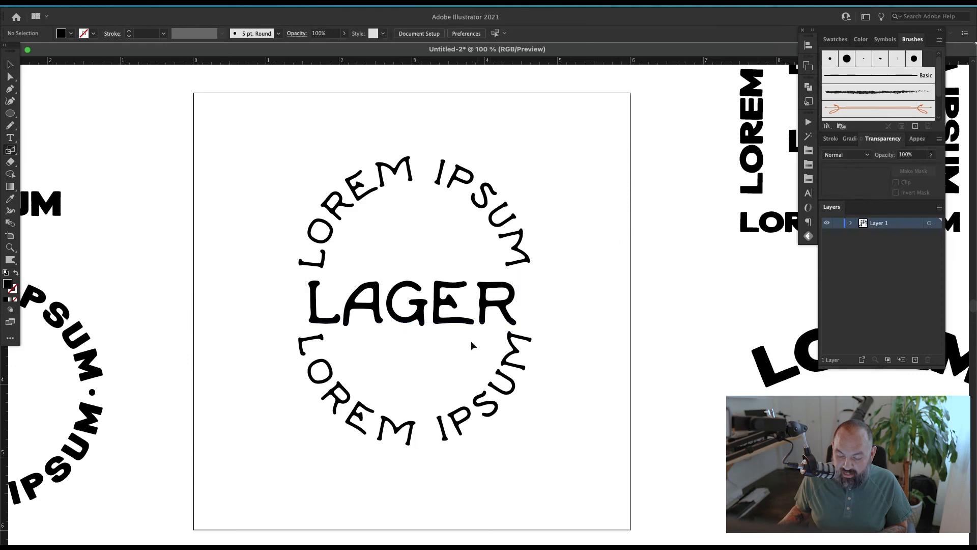
Step: Spread the two LOREM IPSUM arches apart vertically and nudge LAGER to the centre between them
left_click_drag(518, 367, 515, 377)
left_click_drag(513, 248, 513, 237)
left_click(575, 271)
left_click_drag(509, 300, 513, 297)
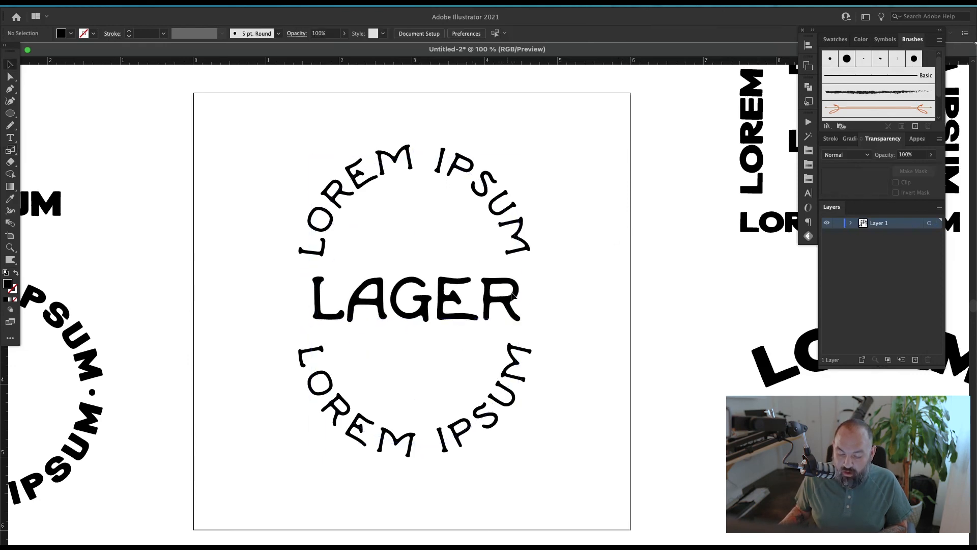
Step: Change the font of both arched LOREM IPSUM texts to a condensed typeface
left_click(501, 207)
left_click(460, 423, "shift")
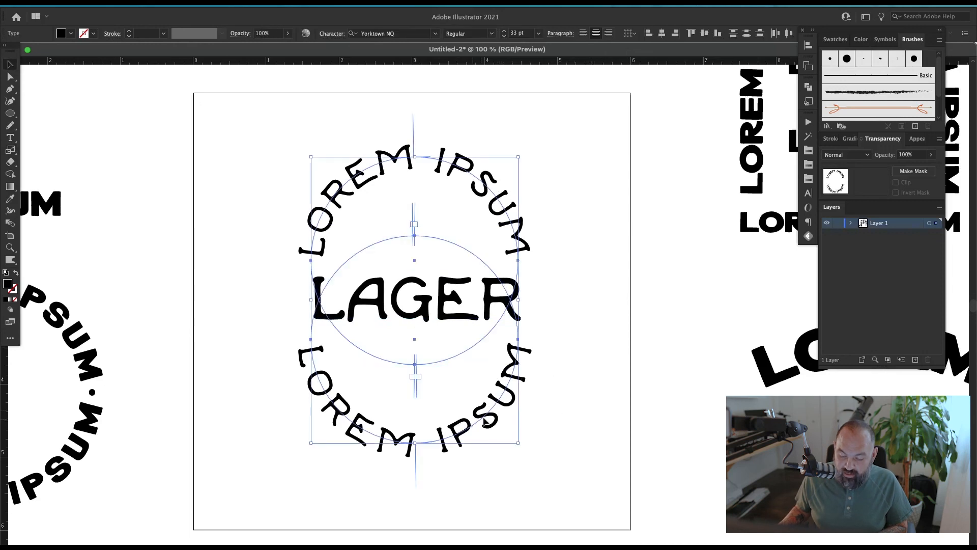
left_click(435, 33)
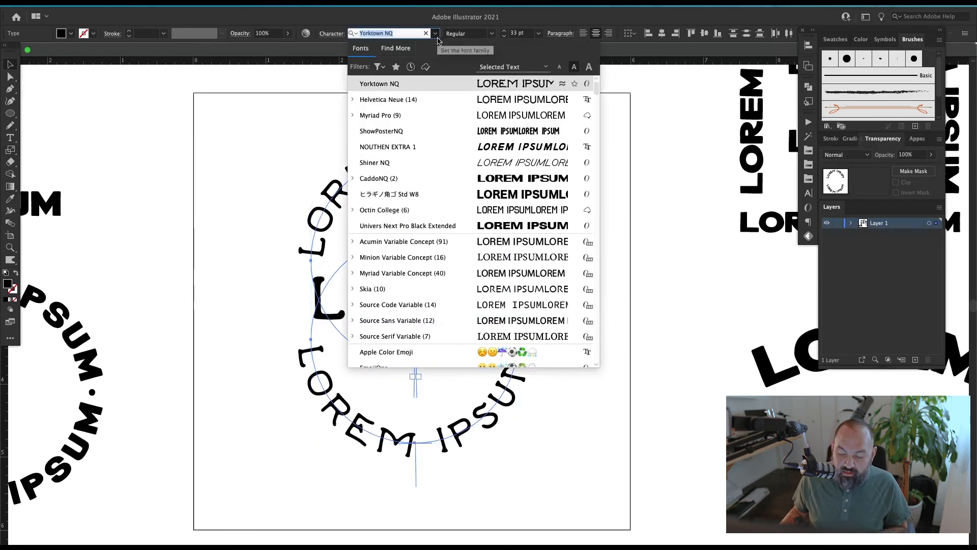
left_click(496, 136)
left_click(497, 137)
Step: Move the upper and lower LOREM IPSUM arches in closer to LAGER
left_click_drag(482, 185, 482, 242)
left_click_drag(454, 444, 455, 381)
left_click(576, 383)
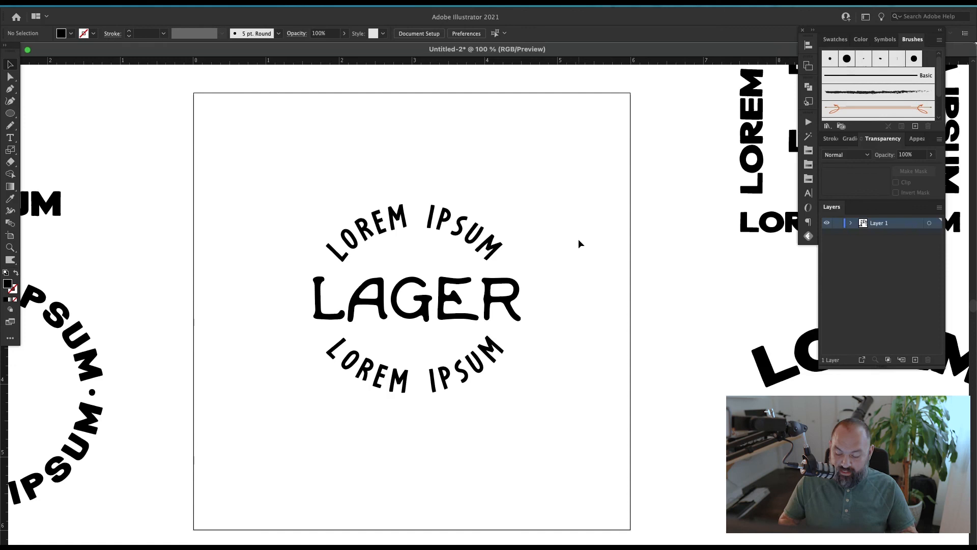
key("ctrl+minus")
key("ctrl+minus")
key("ctrl+minus")
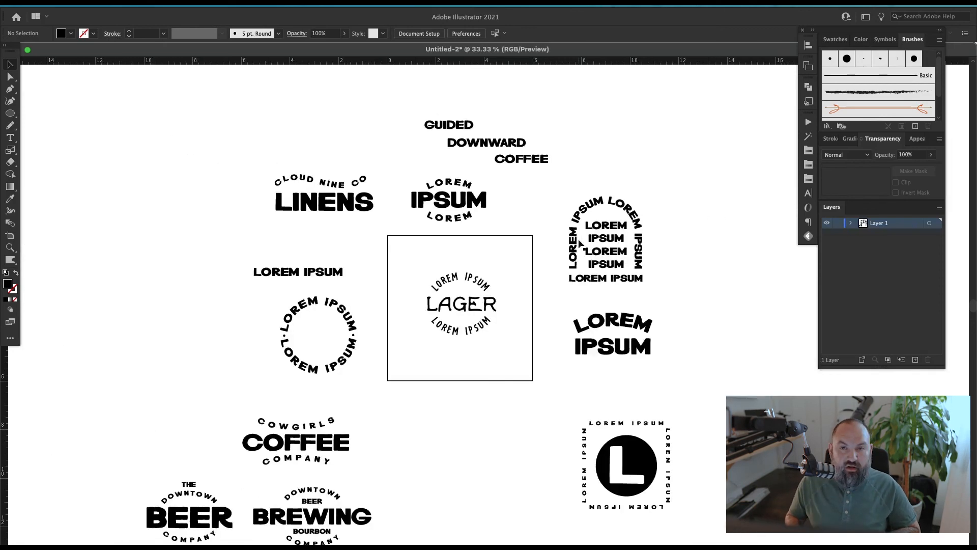